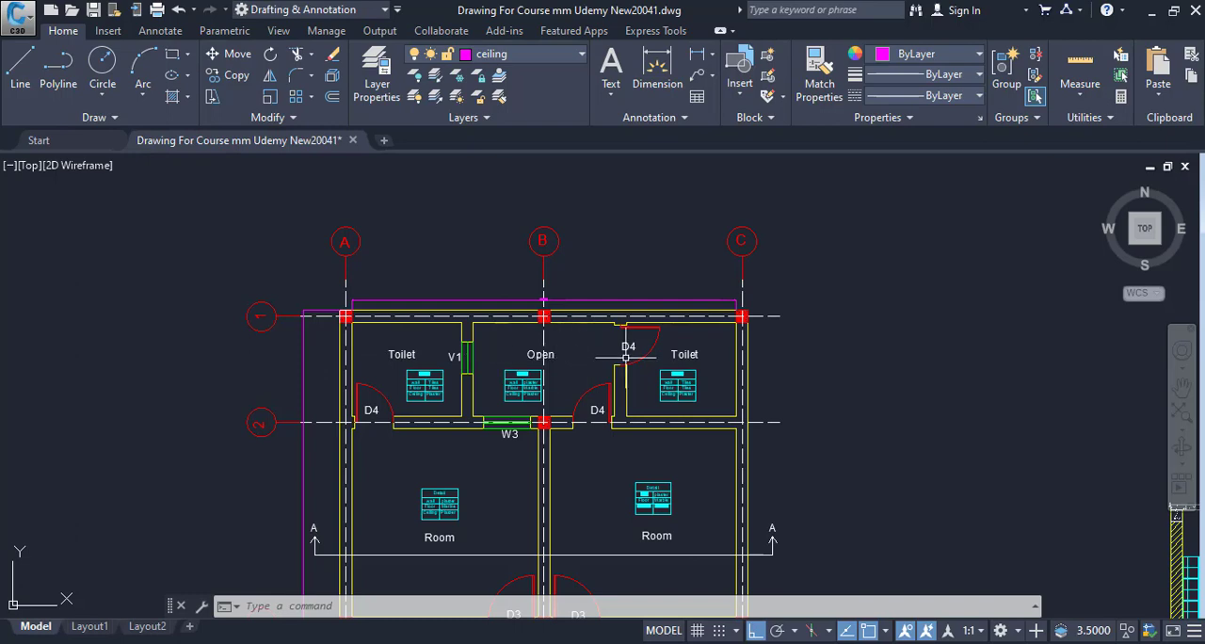
Review the floor plan's rooms from grid 1 to grid 5 and read the finish table of the toilet beside grid A.
{"action": "left_click_drag", "start_coordinate": [598, 359], "coordinate": [569, 249]}
{"action": "left_click_drag", "start_coordinate": [569, 443], "coordinate": [543, 252]}
{"action": "left_click_drag", "start_coordinate": [621, 400], "coordinate": [619, 291]}
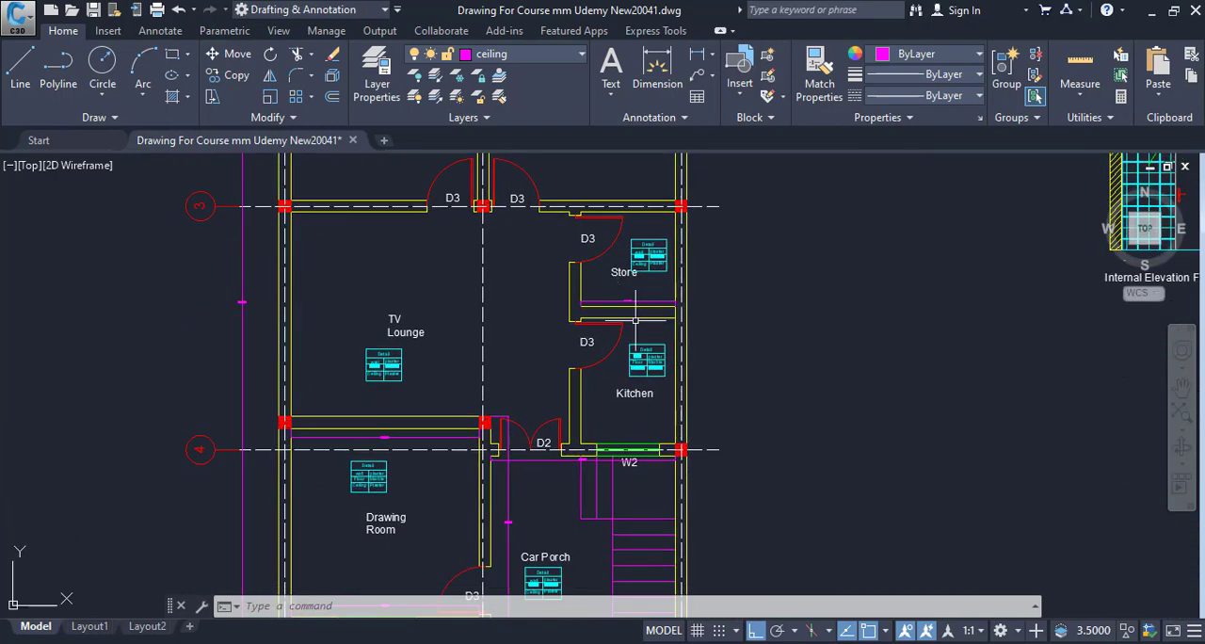
{"action": "left_click_drag", "start_coordinate": [643, 450], "coordinate": [640, 320]}
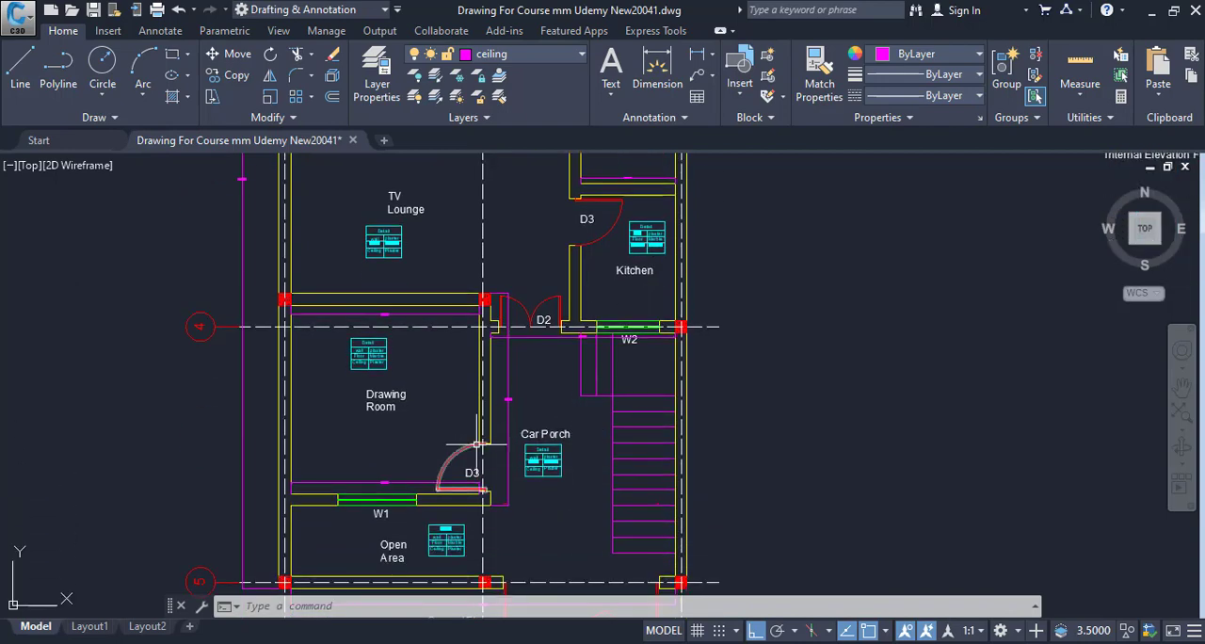
{"action": "scroll", "coordinate": [508, 378], "scroll_direction": "down", "scroll_amount": 5}
{"action": "scroll", "coordinate": [503, 379], "scroll_direction": "up", "scroll_amount": 7}
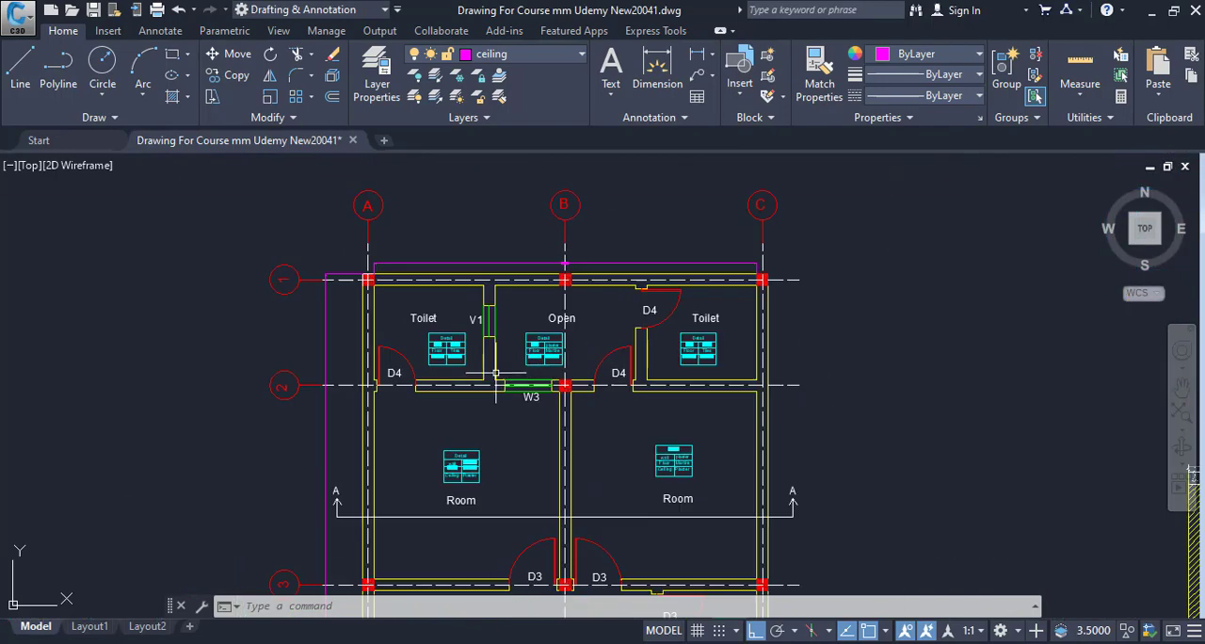
{"action": "scroll", "coordinate": [465, 326], "scroll_direction": "up", "scroll_amount": 6}
{"action": "left_click_drag", "start_coordinate": [465, 325], "coordinate": [489, 367]}
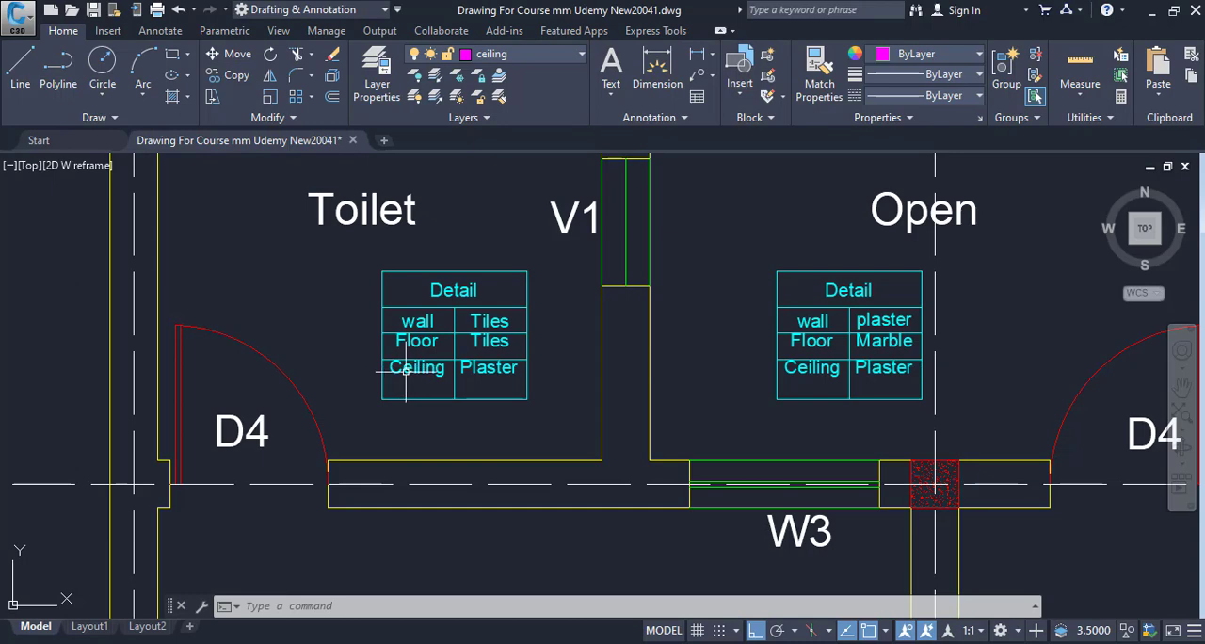
{"action": "left_click_drag", "start_coordinate": [517, 372], "coordinate": [521, 396]}
{"action": "scroll", "coordinate": [489, 352], "scroll_direction": "up", "scroll_amount": 4}
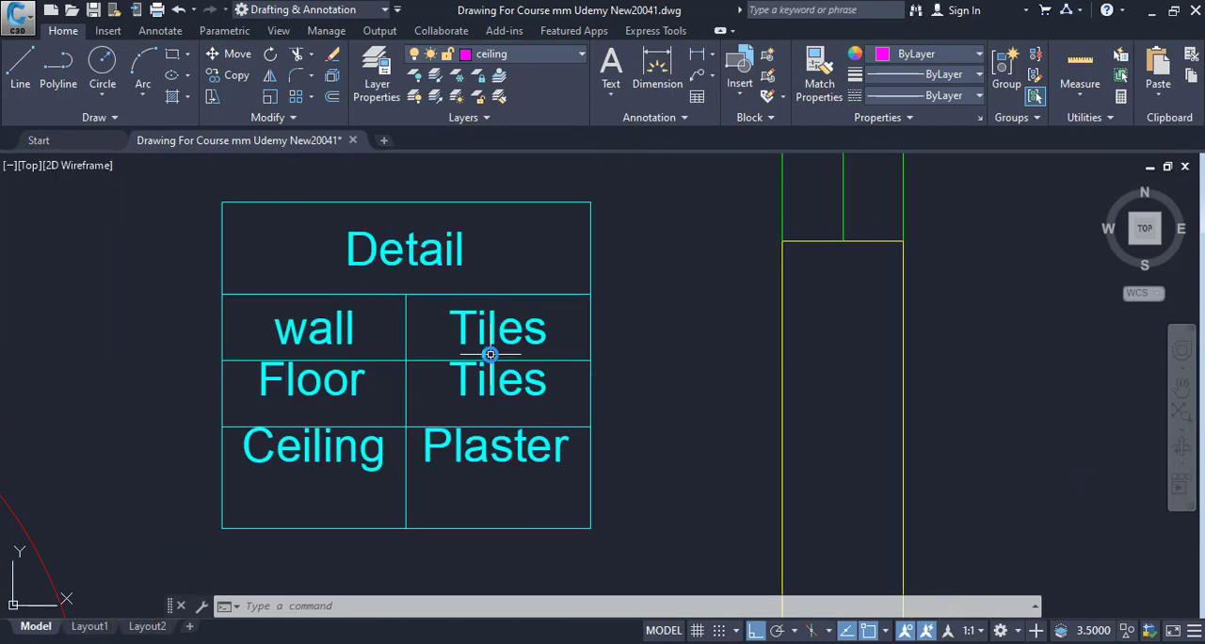
{"action": "left_click_drag", "start_coordinate": [522, 356], "coordinate": [540, 412]}
{"action": "scroll", "coordinate": [540, 411], "scroll_direction": "down", "scroll_amount": 4}
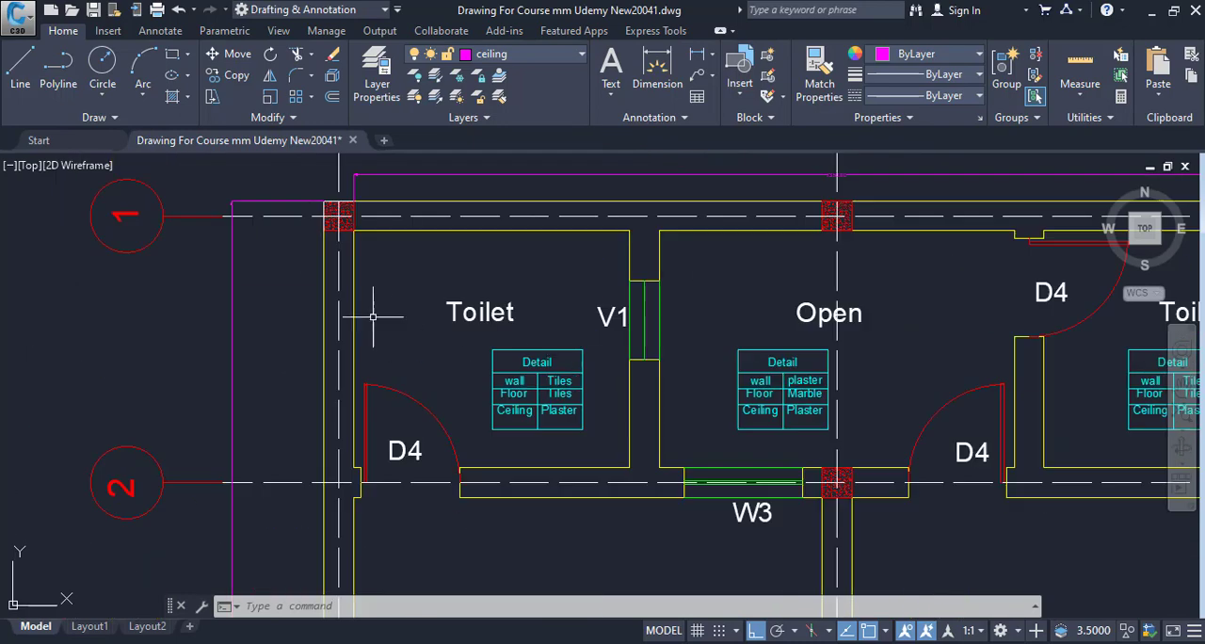
Examine the wall, floor and ceiling finishes in the Detail tables of the open area, both rooms and the store.
{"action": "left_click_drag", "start_coordinate": [668, 358], "coordinate": [511, 333]}
{"action": "scroll", "coordinate": [580, 390], "scroll_direction": "up", "scroll_amount": 4}
{"action": "scroll", "coordinate": [663, 358], "scroll_direction": "down", "scroll_amount": 4}
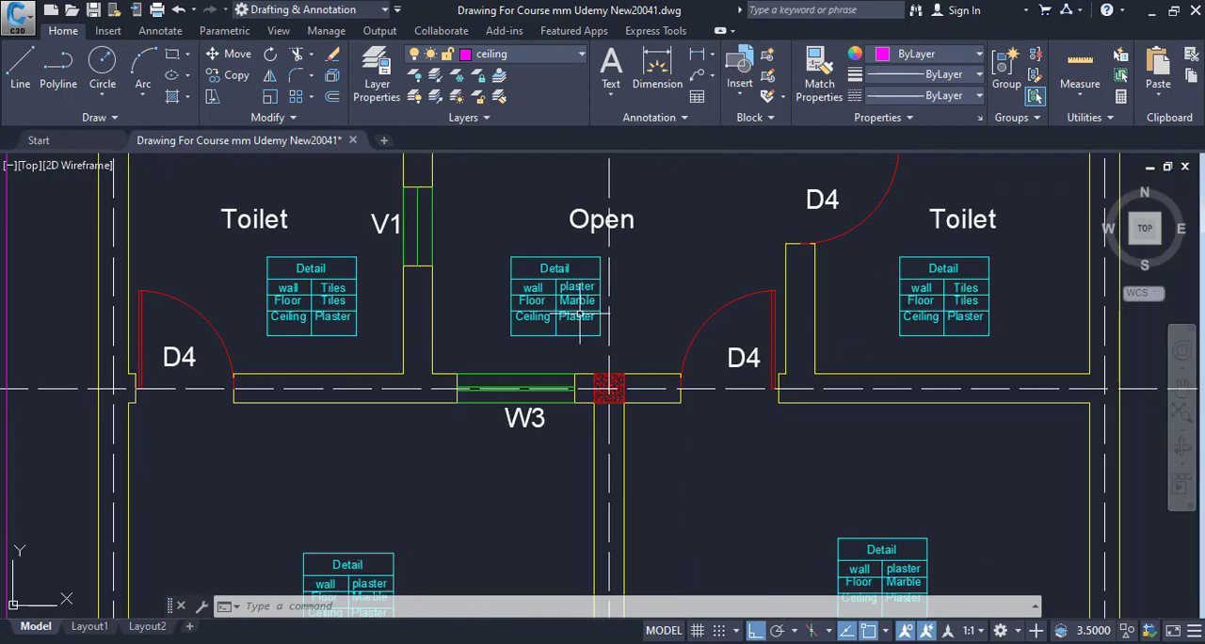
{"action": "scroll", "coordinate": [605, 326], "scroll_direction": "up", "scroll_amount": 4}
{"action": "scroll", "coordinate": [568, 349], "scroll_direction": "down", "scroll_amount": 2}
{"action": "mouse_move", "coordinate": [562, 364]}
{"action": "left_mouse_down"}
{"action": "mouse_move", "coordinate": [552, 194]}
{"action": "mouse_move", "coordinate": [575, 269]}
{"action": "left_mouse_up"}
{"action": "left_click_drag", "start_coordinate": [589, 386], "coordinate": [749, 246]}
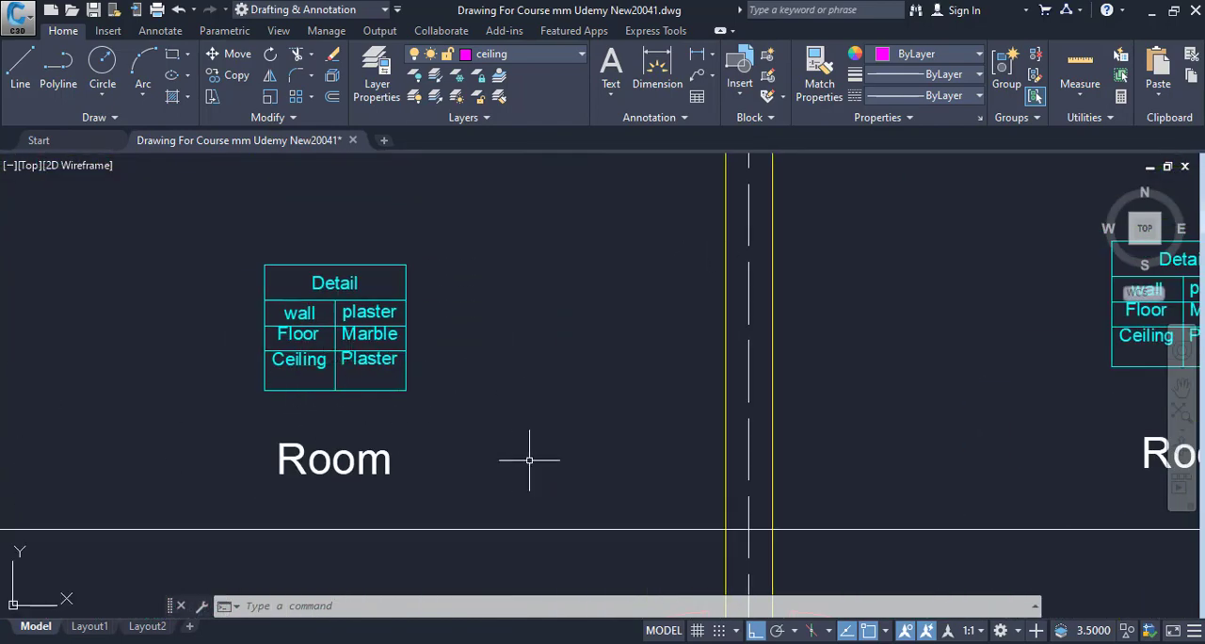
{"action": "mouse_move", "coordinate": [530, 458]}
{"action": "left_mouse_down"}
{"action": "mouse_move", "coordinate": [512, 344]}
{"action": "mouse_move", "coordinate": [524, 298]}
{"action": "left_mouse_up"}
{"action": "scroll", "coordinate": [525, 297], "scroll_direction": "down", "scroll_amount": 6}
{"action": "left_click_drag", "start_coordinate": [596, 417], "coordinate": [569, 319]}
{"action": "scroll", "coordinate": [567, 315], "scroll_direction": "up", "scroll_amount": 2}
{"action": "left_click_drag", "start_coordinate": [569, 394], "coordinate": [540, 527]}
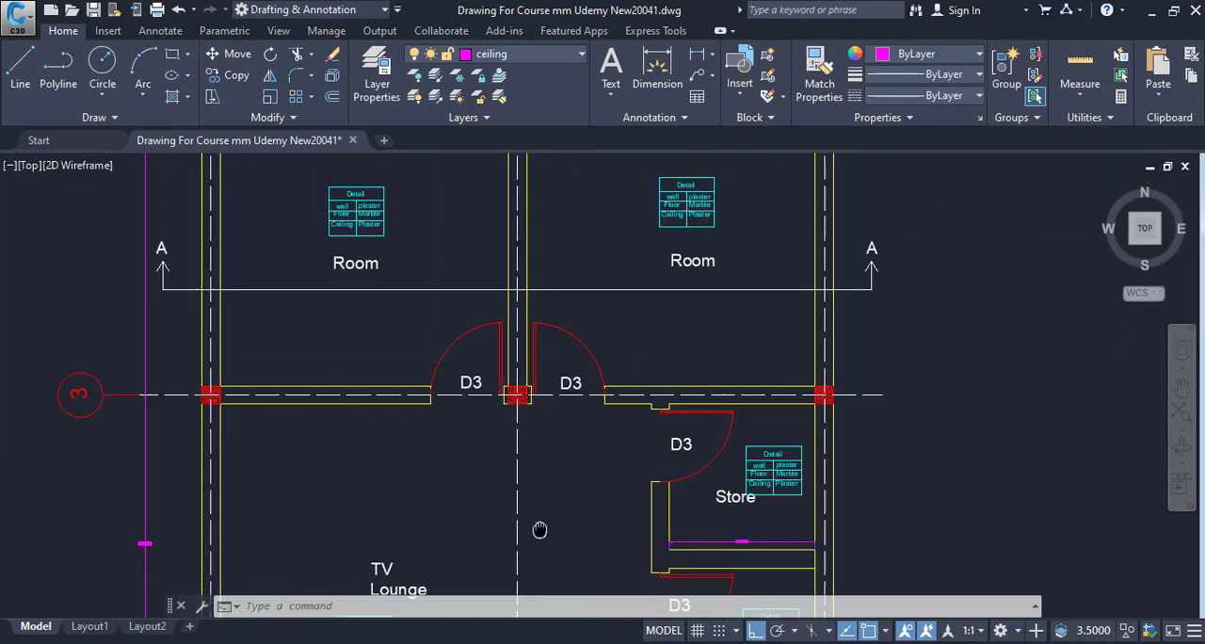
{"action": "left_click_drag", "start_coordinate": [518, 336], "coordinate": [514, 541]}
{"action": "left_click_drag", "start_coordinate": [399, 302], "coordinate": [411, 441]}
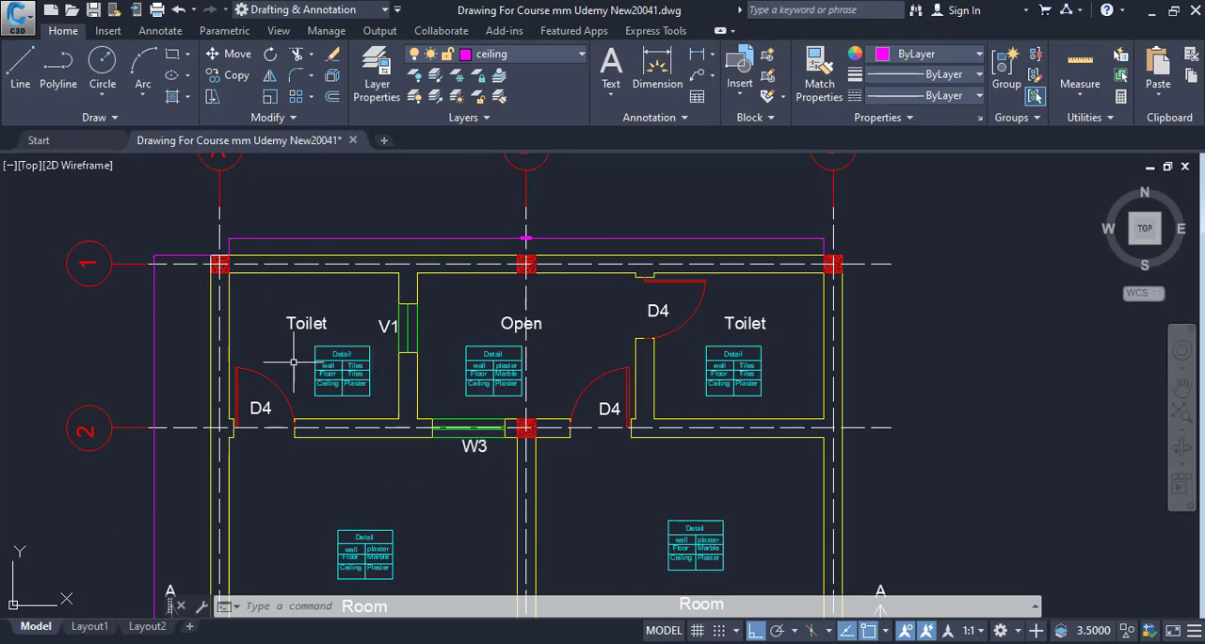
Examine the two toilets and the open area between grids 1 and 2, including their finishes, doors and windows.
{"action": "mouse_move", "coordinate": [368, 408]}
{"action": "left_mouse_down"}
{"action": "mouse_move", "coordinate": [379, 440]}
{"action": "mouse_move", "coordinate": [747, 468]}
{"action": "left_mouse_up"}
{"action": "scroll", "coordinate": [376, 429], "scroll_direction": "up", "scroll_amount": 4}
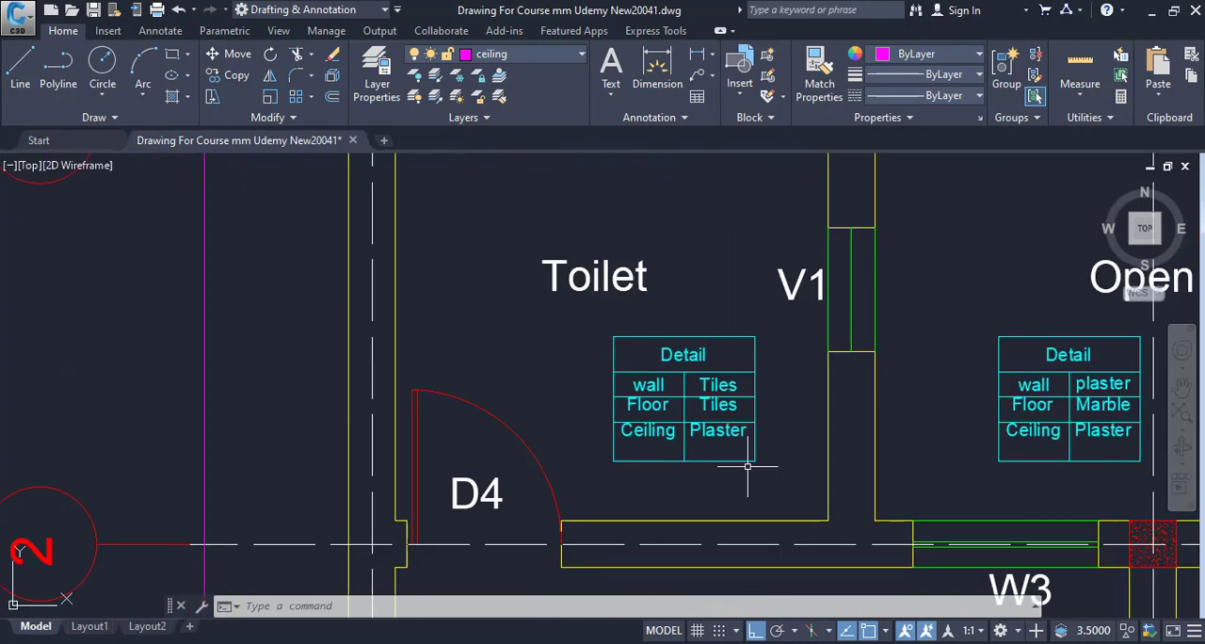
{"action": "scroll", "coordinate": [655, 474], "scroll_direction": "down", "scroll_amount": 2}
{"action": "left_click_drag", "start_coordinate": [655, 474], "coordinate": [507, 512]}
{"action": "left_click_drag", "start_coordinate": [492, 422], "coordinate": [453, 368]}
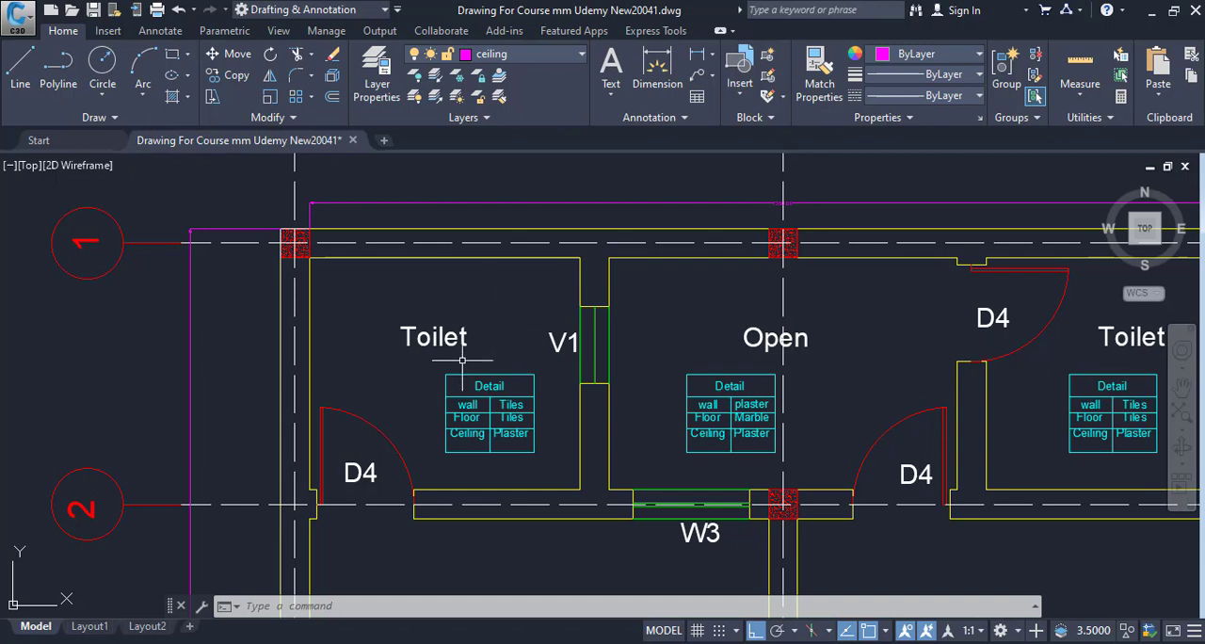
{"action": "left_click_drag", "start_coordinate": [532, 415], "coordinate": [430, 402]}
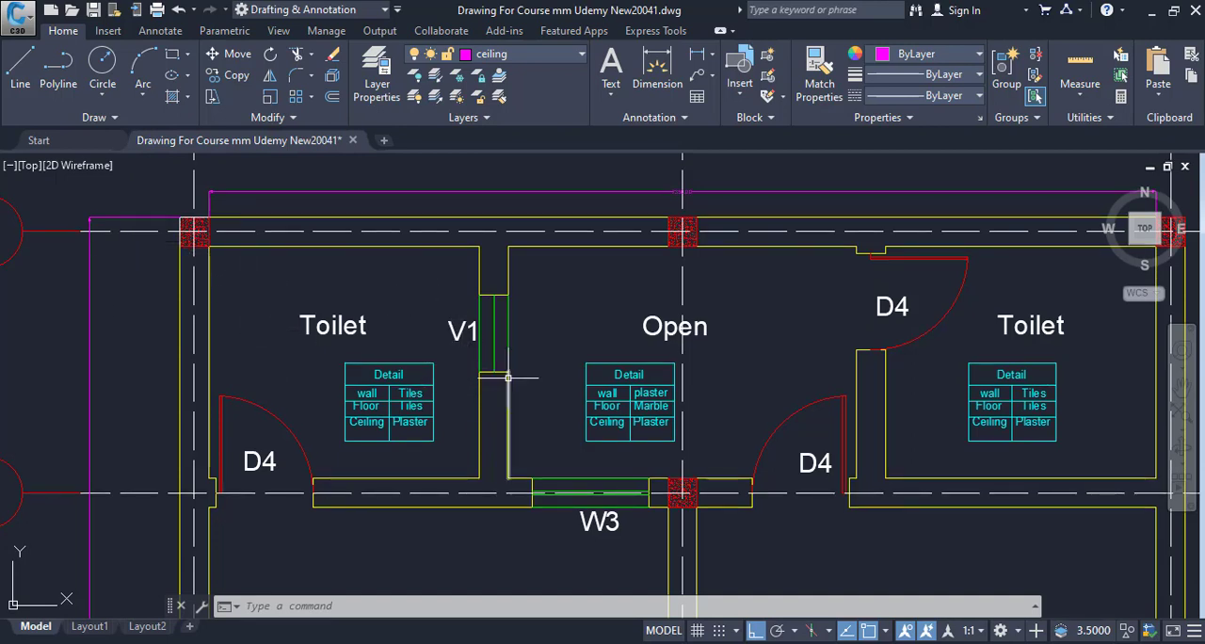
{"action": "mouse_move", "coordinate": [503, 380]}
{"action": "left_mouse_down"}
{"action": "mouse_move", "coordinate": [348, 369]}
{"action": "mouse_move", "coordinate": [396, 358]}
{"action": "left_mouse_up"}
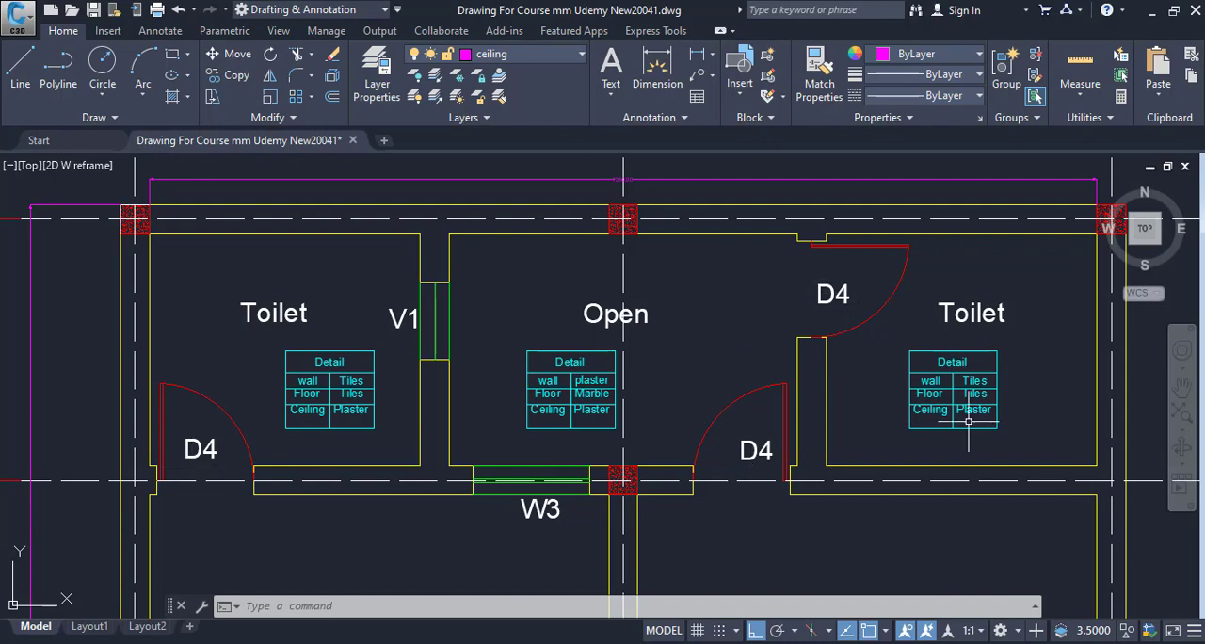
{"action": "scroll", "coordinate": [383, 408], "scroll_direction": "down", "scroll_amount": 2}
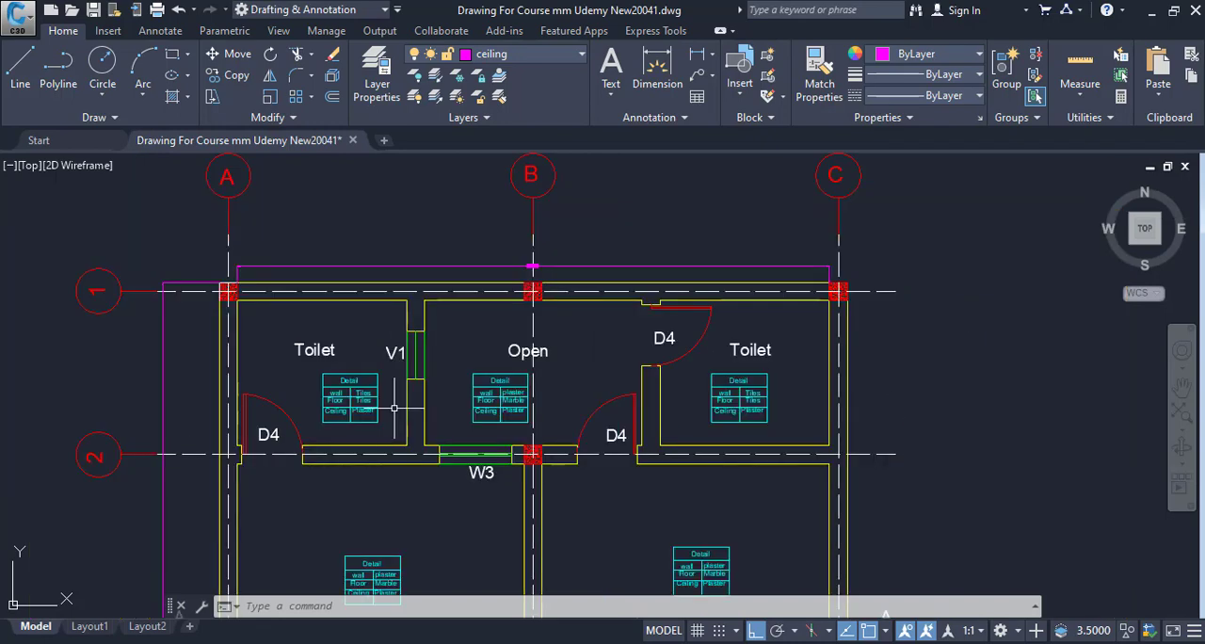
{"action": "left_click_drag", "start_coordinate": [395, 408], "coordinate": [595, 379]}
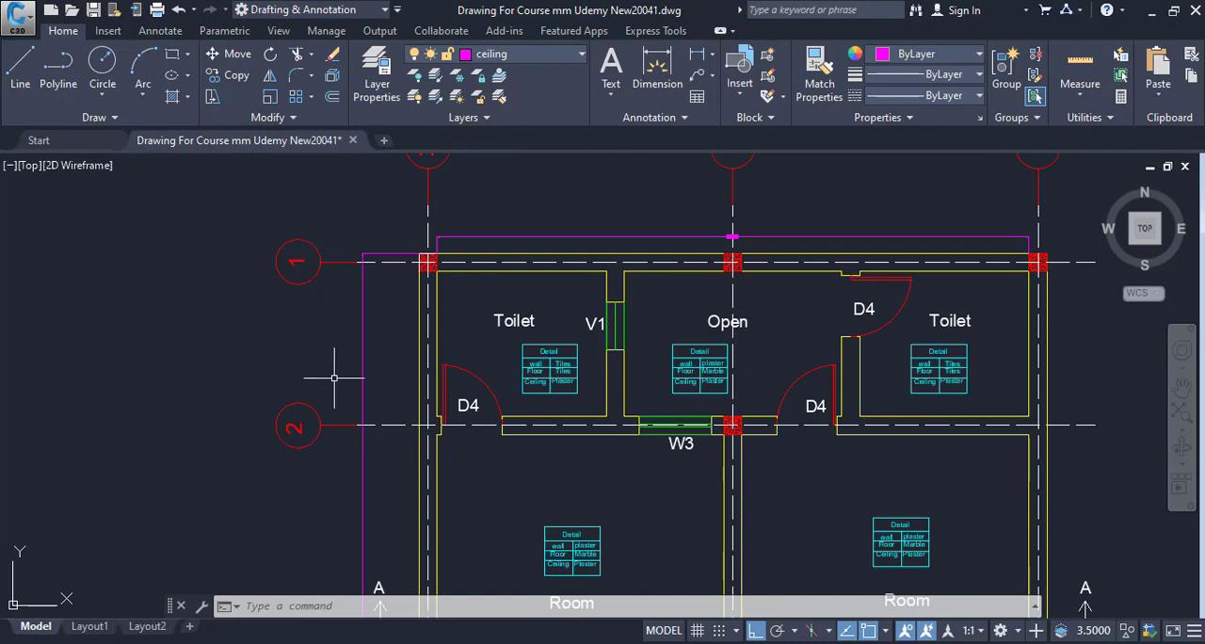
{"action": "left_click_drag", "start_coordinate": [327, 418], "coordinate": [313, 457]}
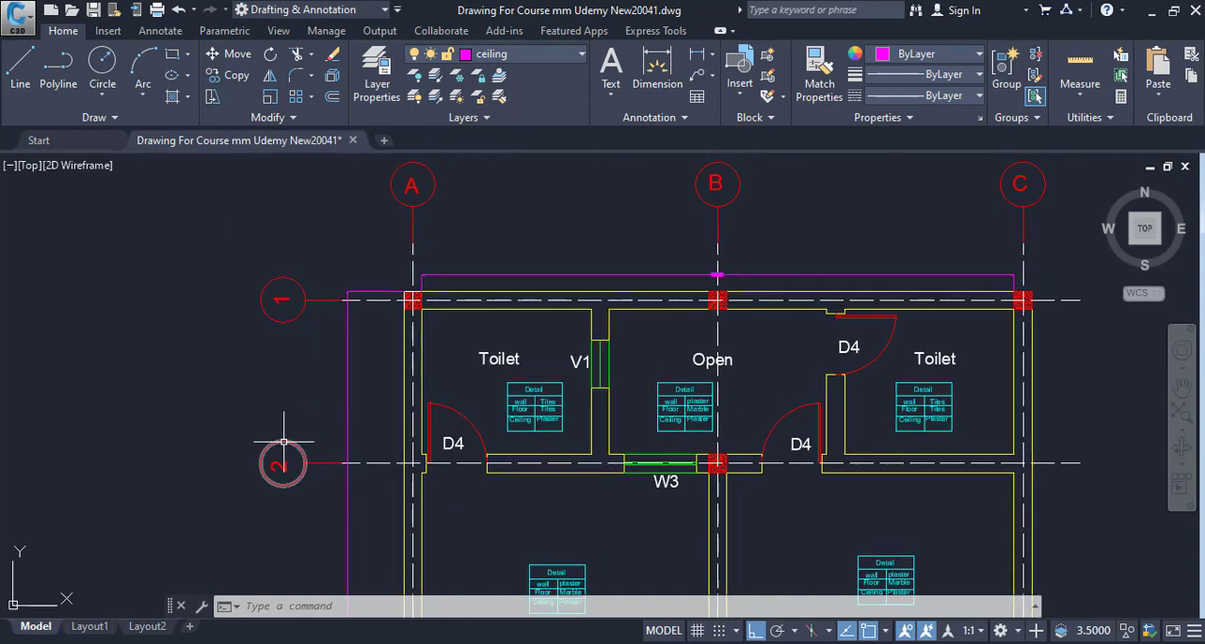
{"action": "left_click_drag", "start_coordinate": [618, 351], "coordinate": [400, 371]}
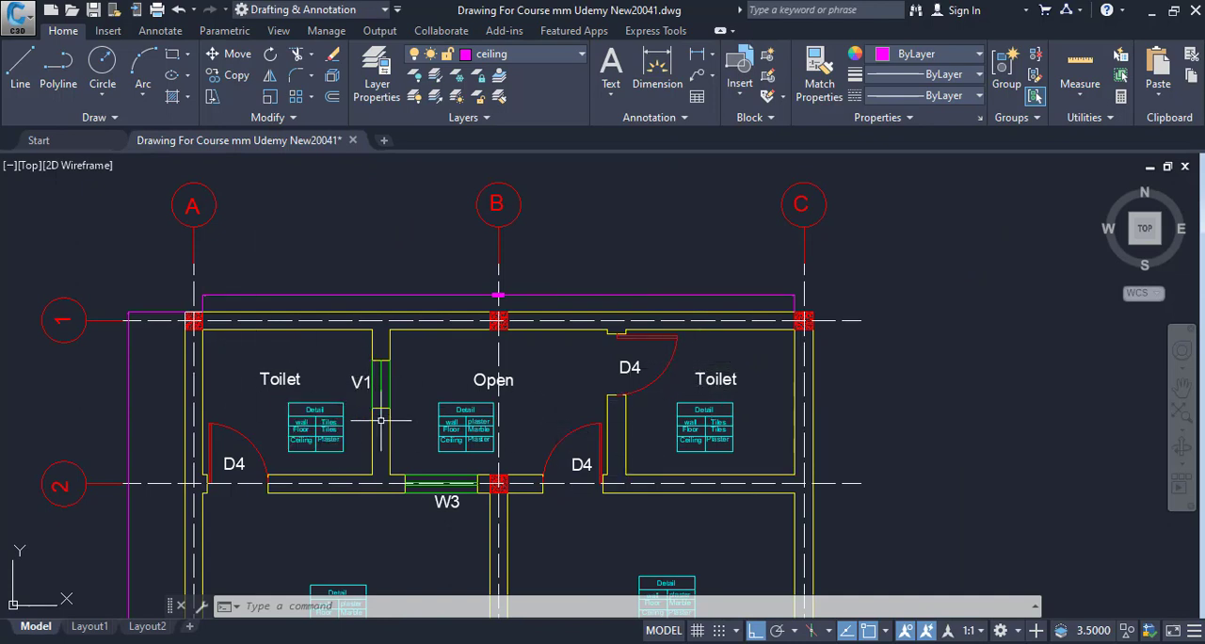
{"action": "left_click_drag", "start_coordinate": [498, 412], "coordinate": [512, 412]}
{"action": "left_click_drag", "start_coordinate": [432, 415], "coordinate": [472, 407]}
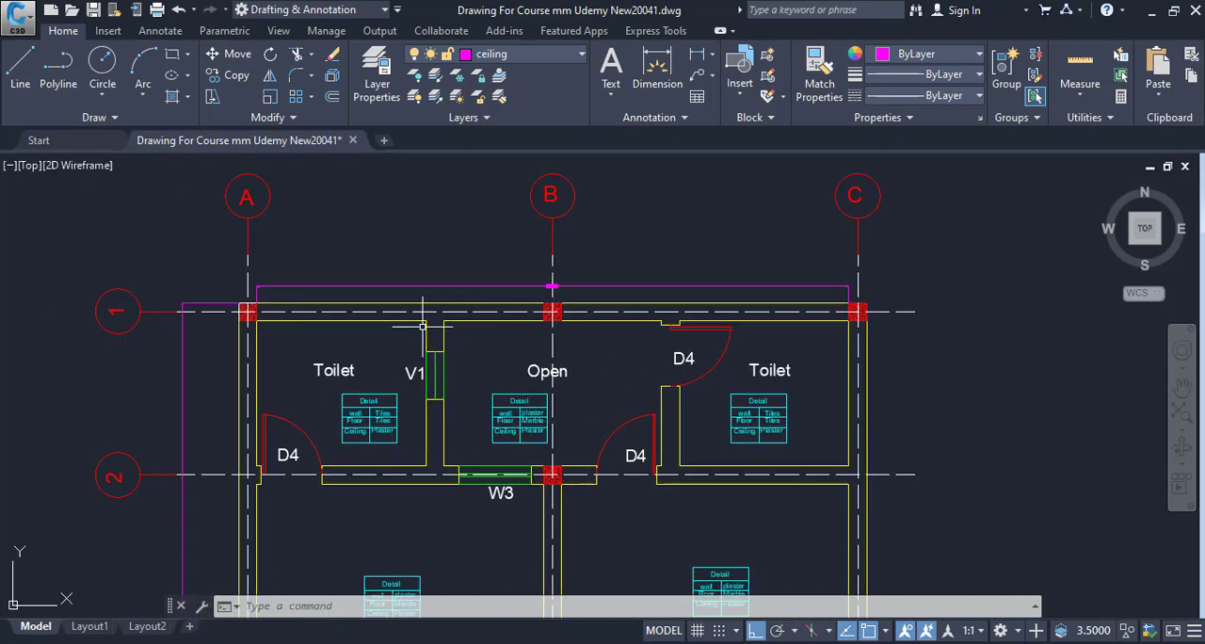
{"action": "left_click_drag", "start_coordinate": [423, 310], "coordinate": [445, 274]}
Switch to the Excel Internal Plaster sheet and enter item 1 in row 5 with the description "Plaster B/W Grid 1&2".
{"action": "left_click", "coordinate": [530, 643]}
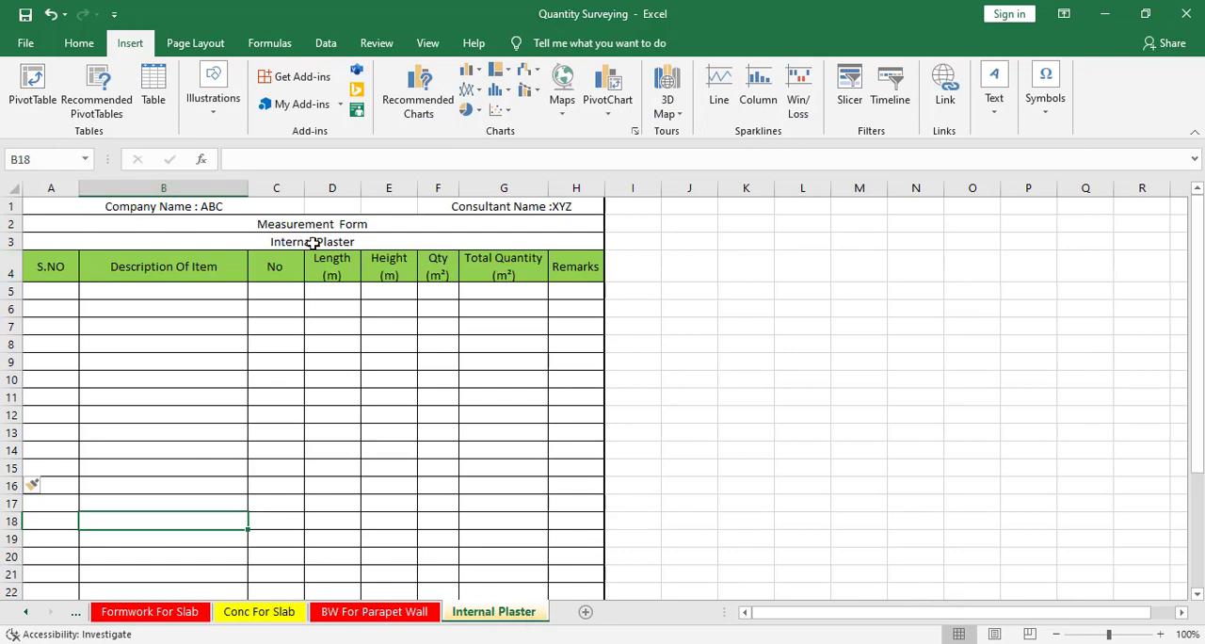
{"action": "left_click", "coordinate": [44, 294]}
{"action": "type", "text": "1"}
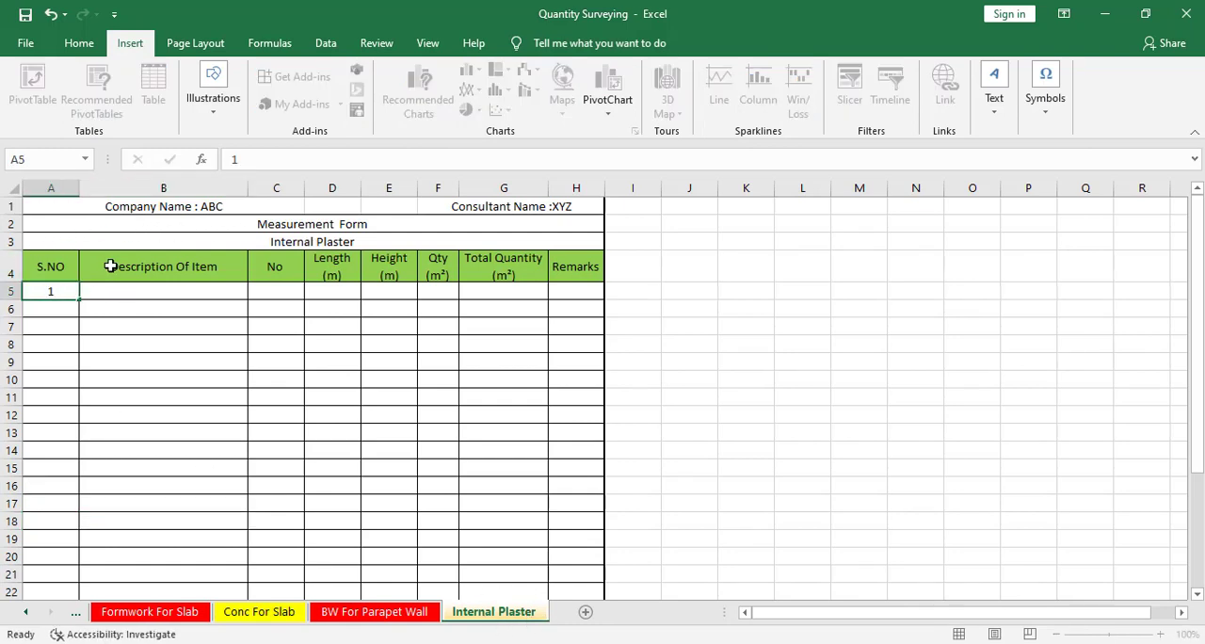
{"action": "key", "text": "Tab"}
{"action": "type", "text": "P"}
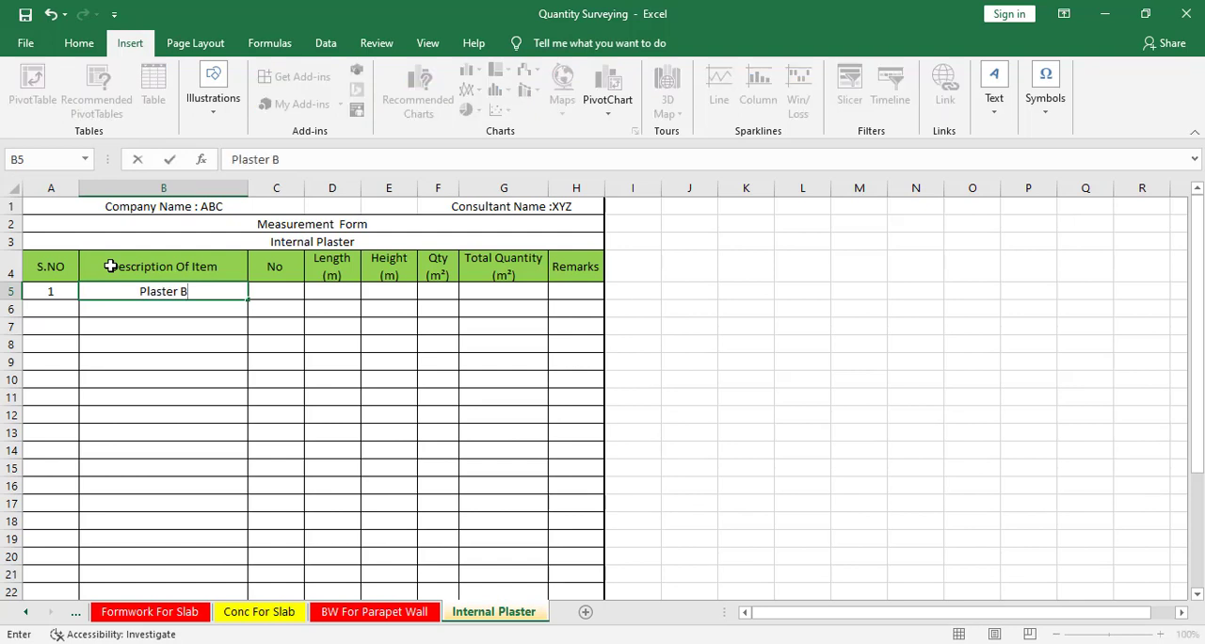
{"action": "type", "text": "laster B/W G"}
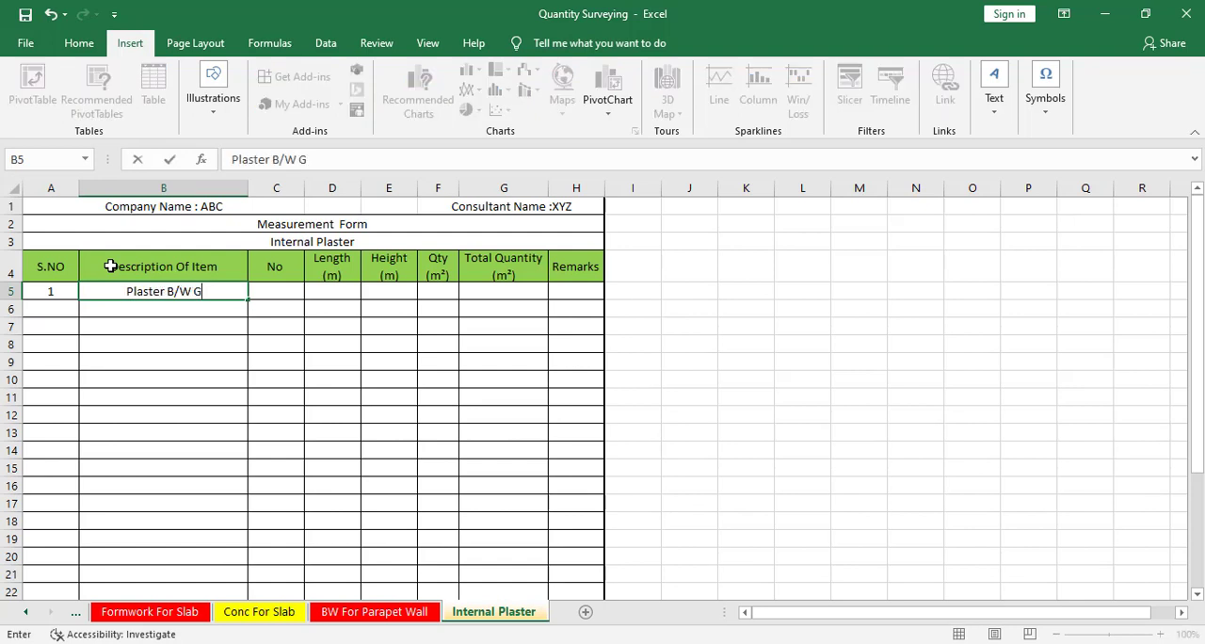
{"action": "type", "text": "rid "}
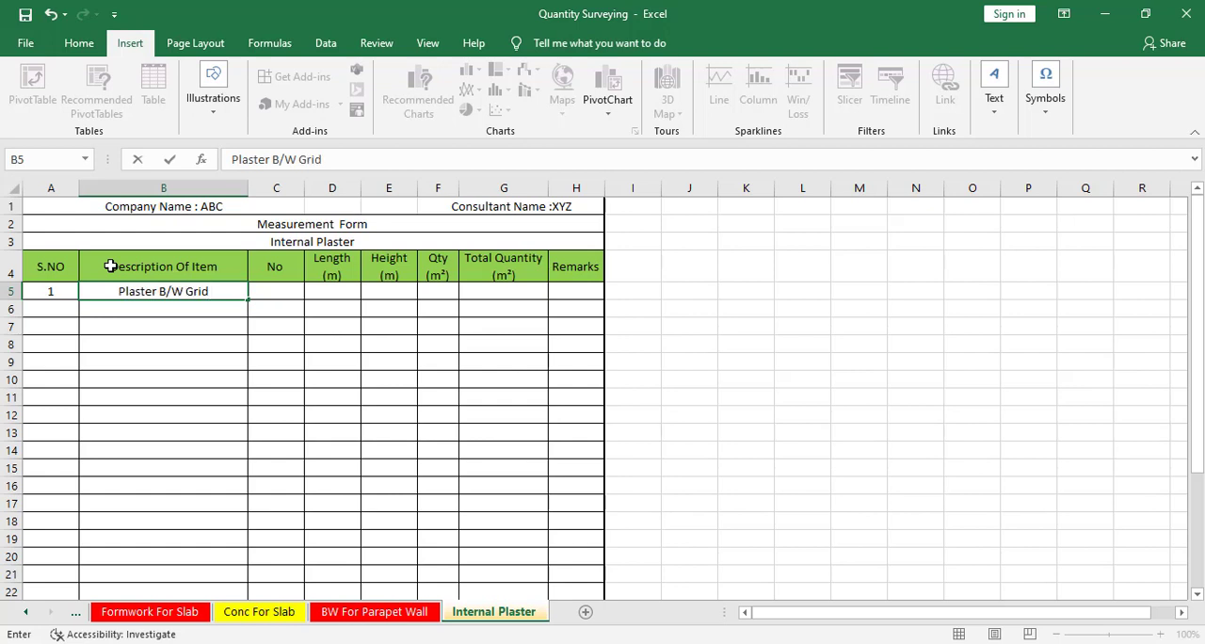
{"action": "type", "text": "1"}
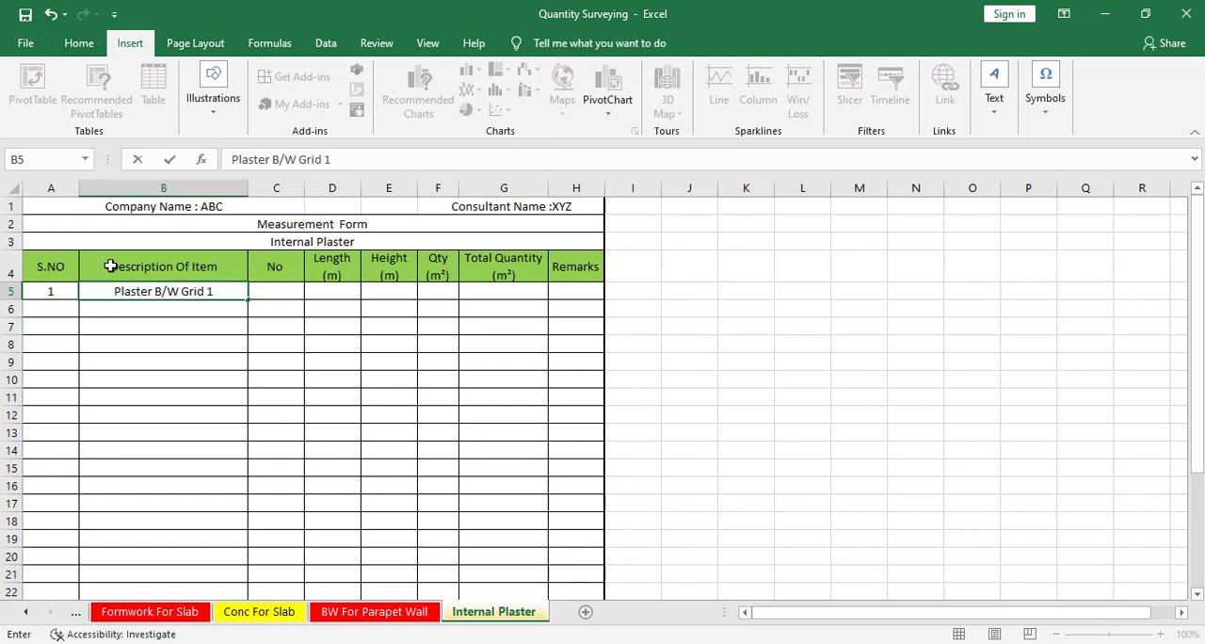
{"action": "type", "text": "&"}
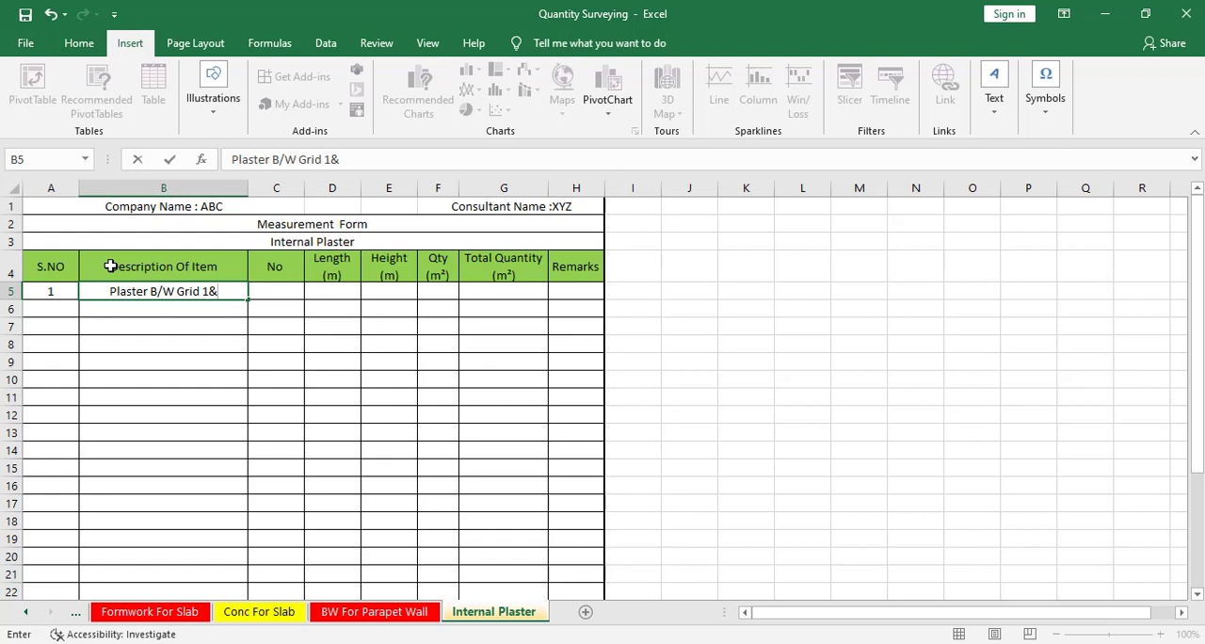
{"action": "type", "text": "2"}
{"action": "key", "text": "Return"}
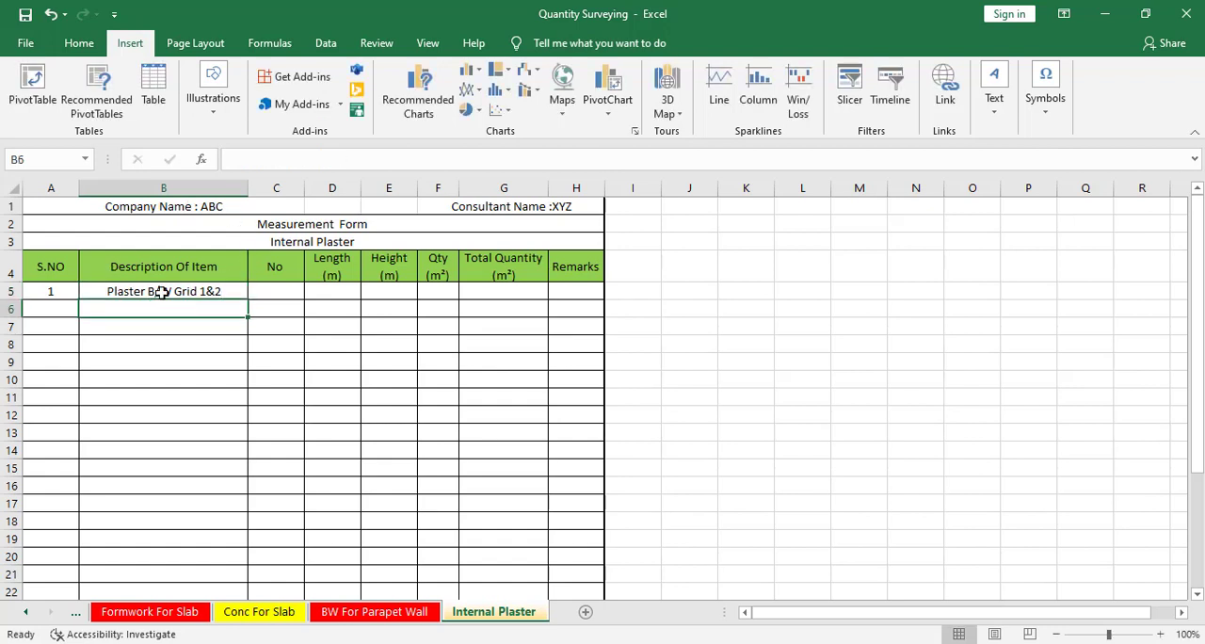
Add a "Toilets" entry in row 6 of the measurement form with a No value of 2.
{"action": "type", "text": "ts"}
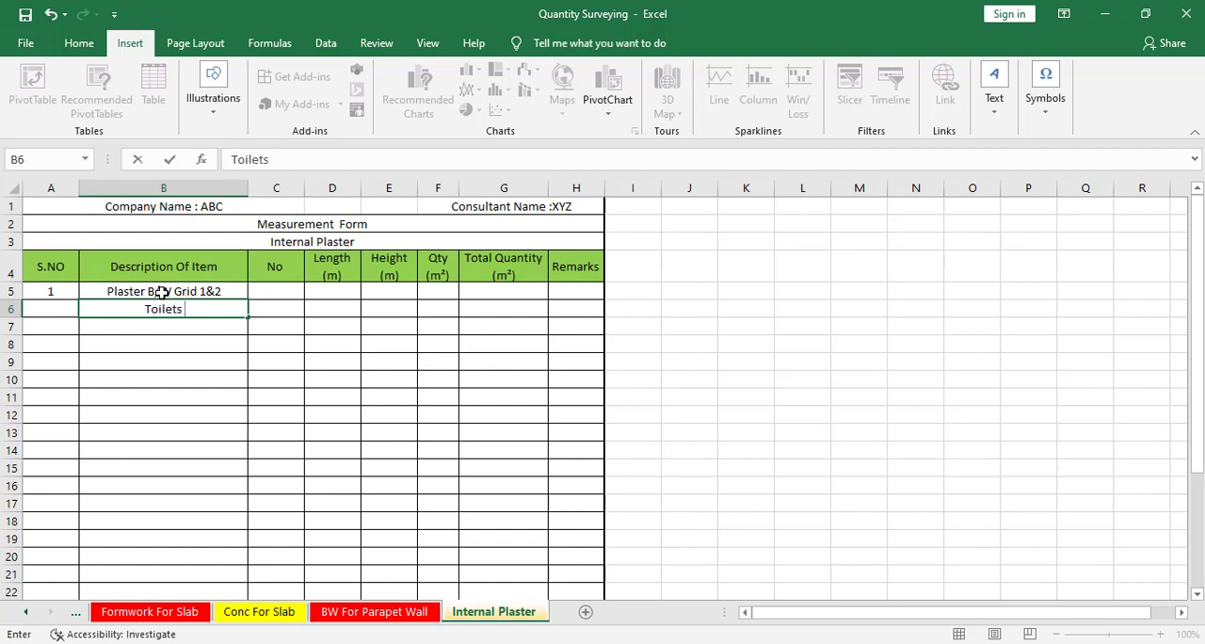
{"action": "left_click", "coordinate": [220, 359]}
{"action": "left_click", "coordinate": [237, 311]}
{"action": "left_click", "coordinate": [284, 312]}
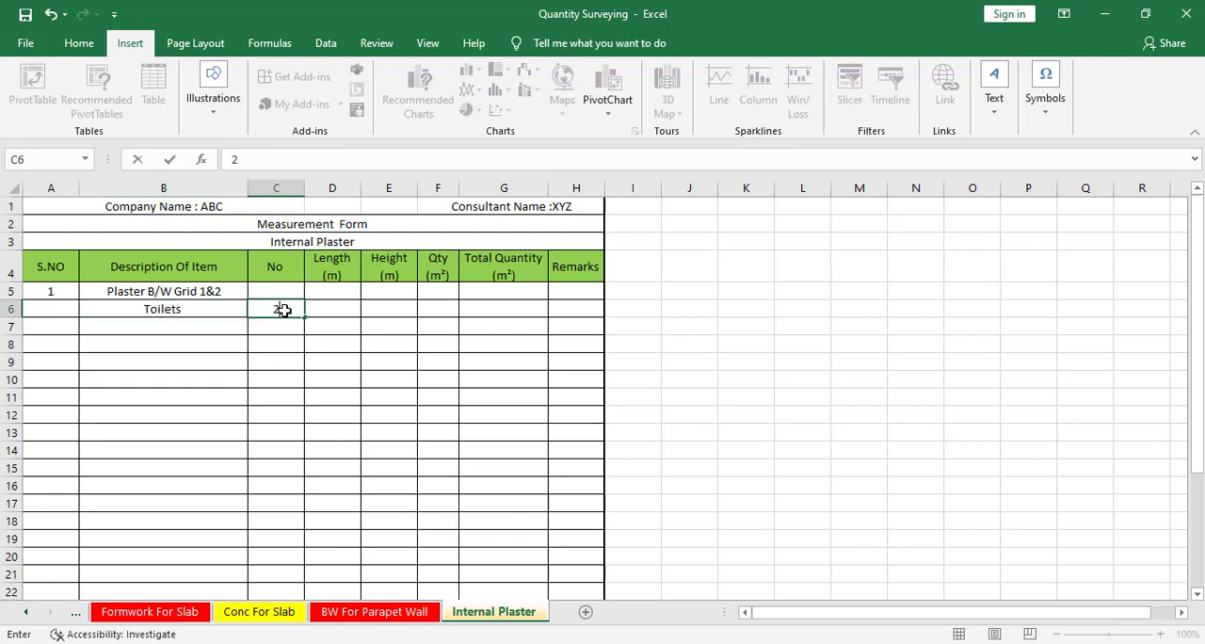
{"action": "type", "text": "2"}
{"action": "key", "text": "Tab"}
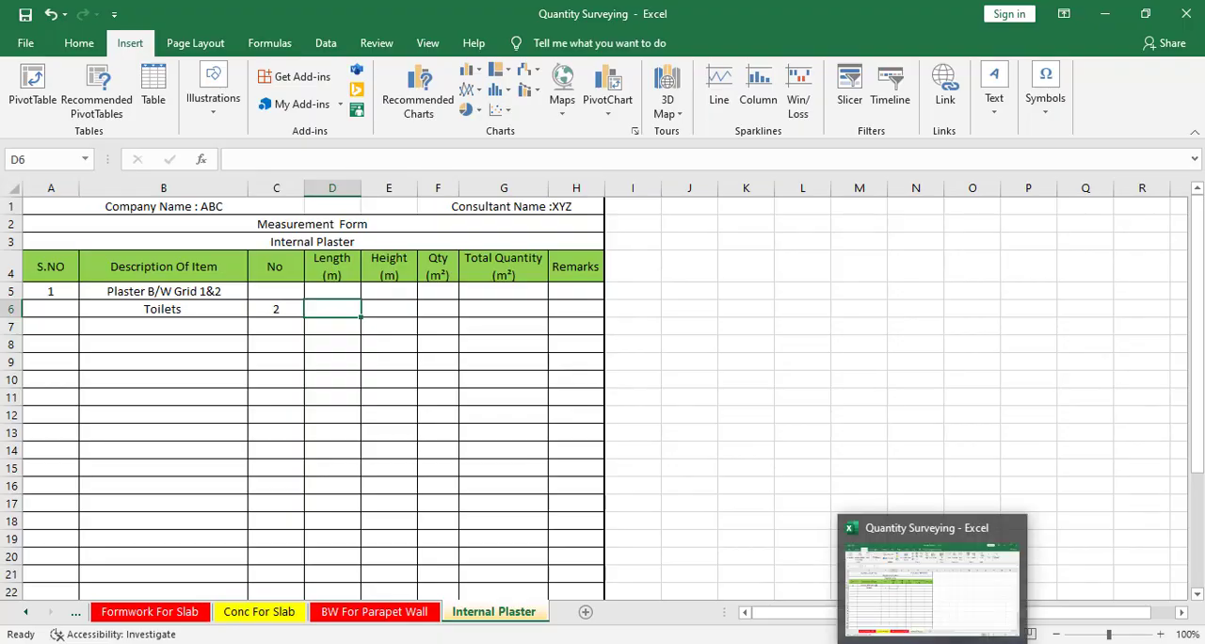
Switch back to the CAD drawing, trace the inner walls of the toilet beside grid A with a 2100 by 1800 mm rectangle, and select it.
{"action": "left_click", "coordinate": [927, 642]}
{"action": "scroll", "coordinate": [491, 357], "scroll_direction": "down", "scroll_amount": 2}
{"action": "scroll", "coordinate": [415, 321], "scroll_direction": "up", "scroll_amount": 4}
{"action": "left_click_drag", "start_coordinate": [415, 321], "coordinate": [294, 268]}
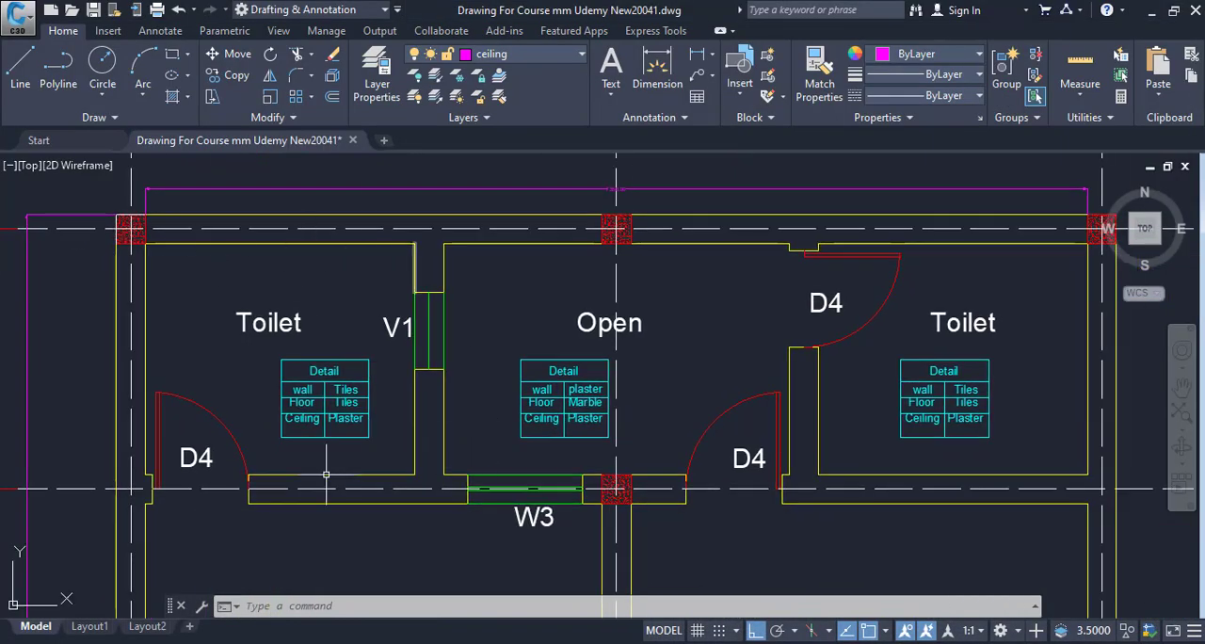
{"action": "type", "text": "re"}
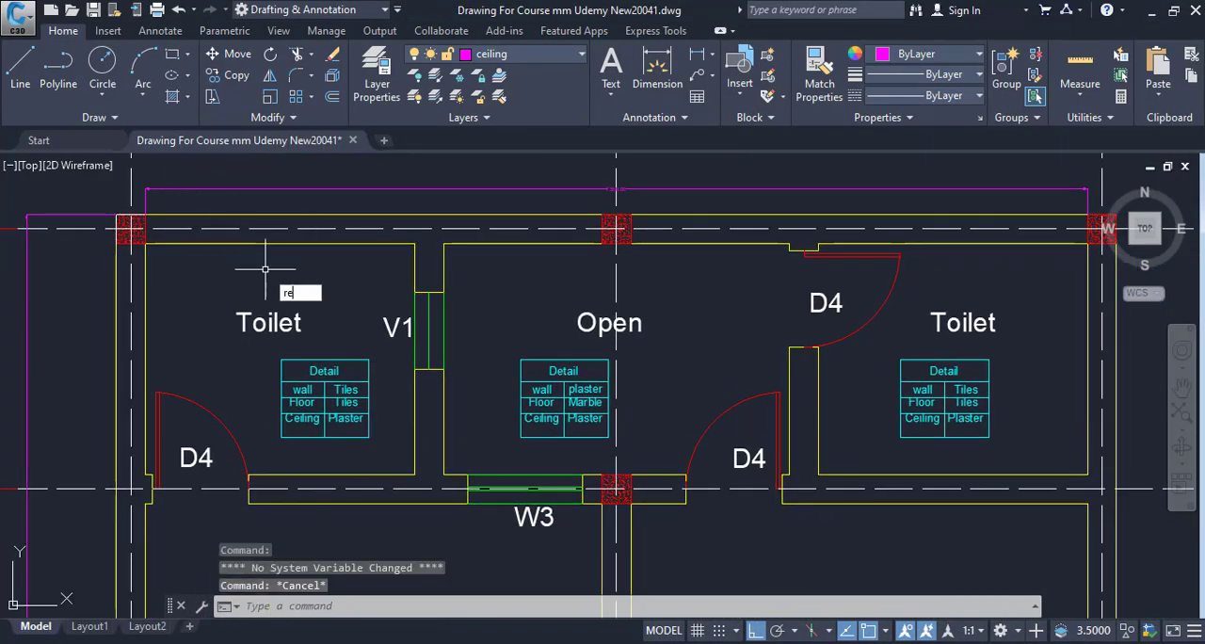
{"action": "type", "text": "c"}
{"action": "key", "text": "Return"}
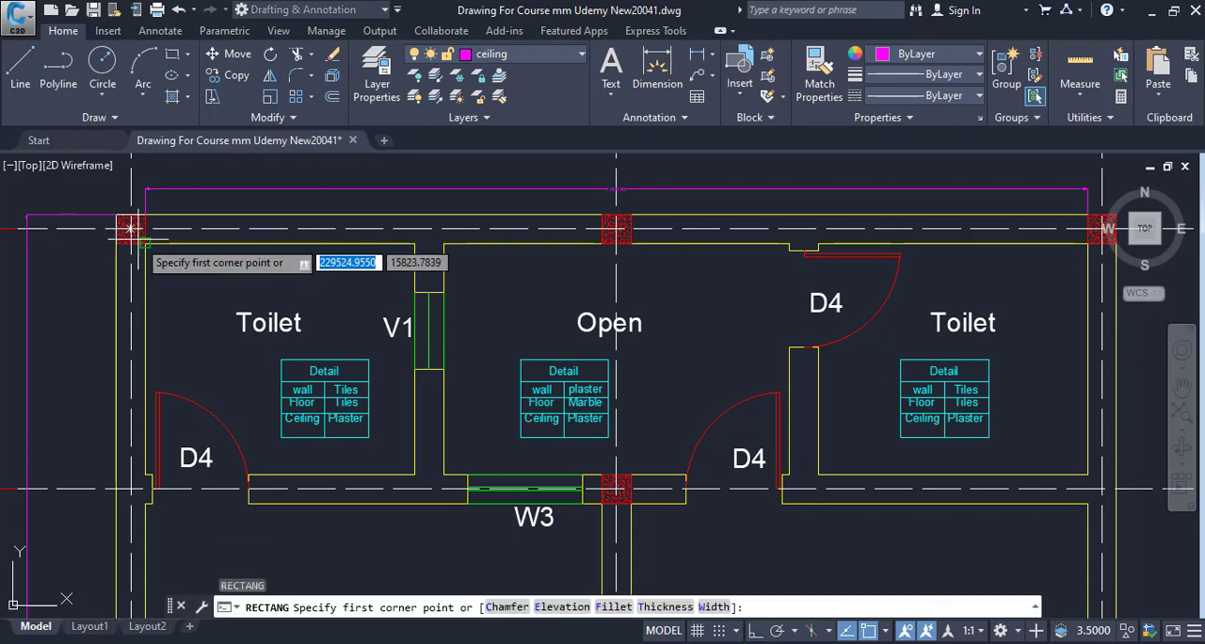
{"action": "left_click", "coordinate": [132, 228]}
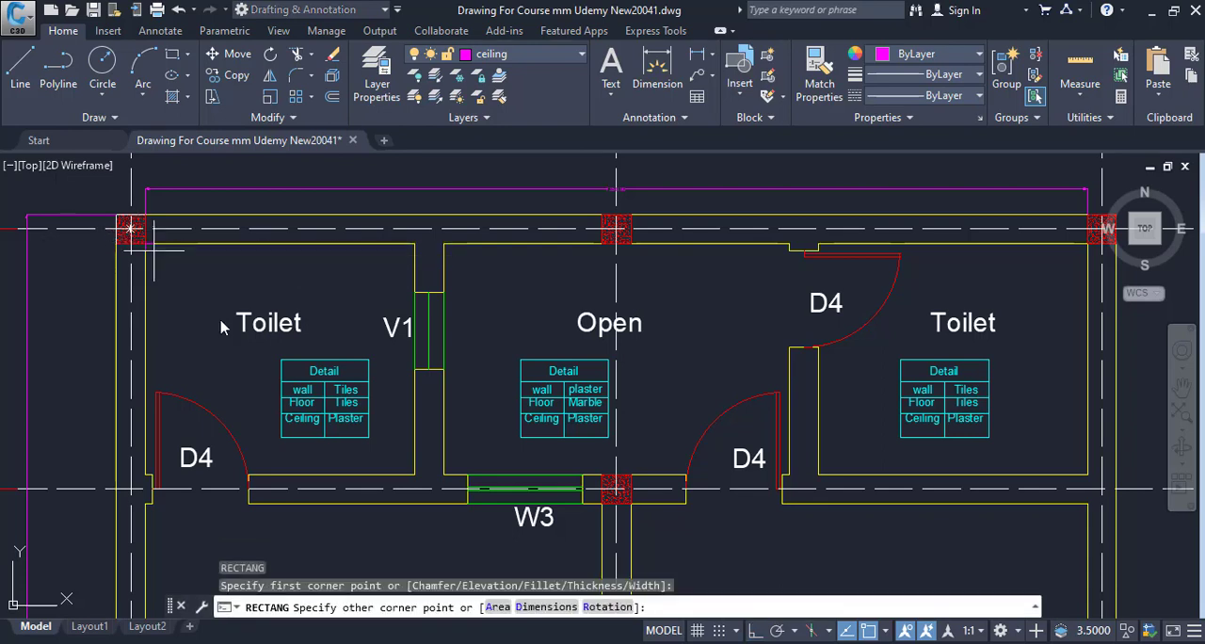
{"action": "left_click", "coordinate": [415, 474]}
{"action": "left_click", "coordinate": [413, 434]}
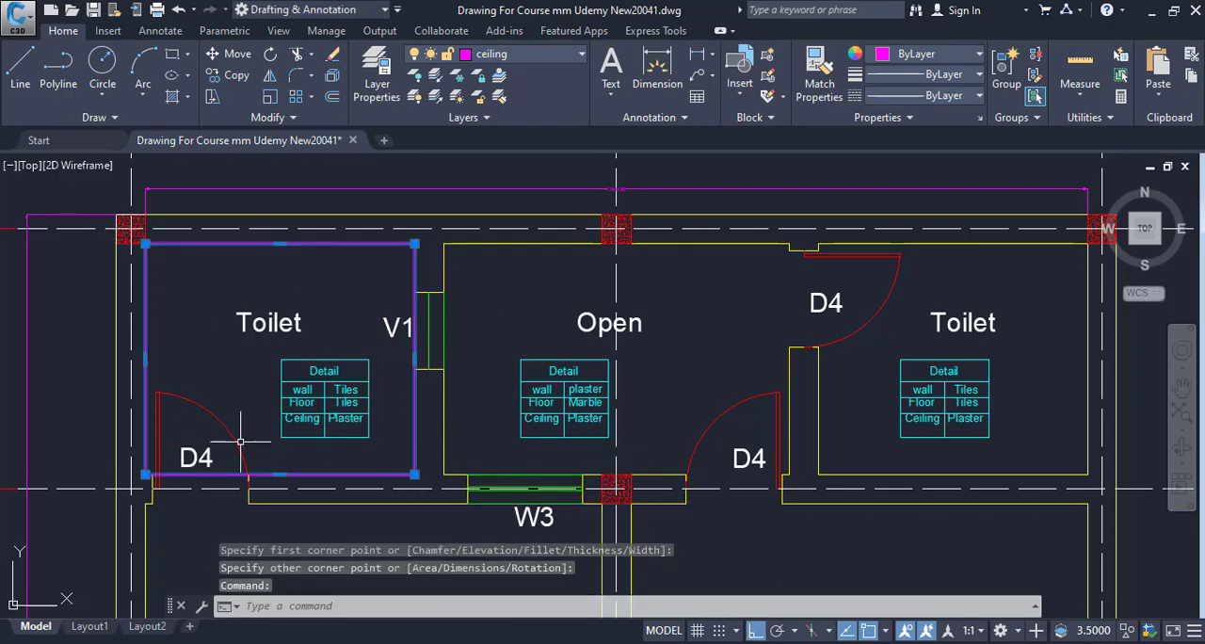
List the properties of the rectangle traced around the toilet and copy the whole-number part of its perimeter.
{"action": "type", "text": "li"}
{"action": "key", "text": "Return"}
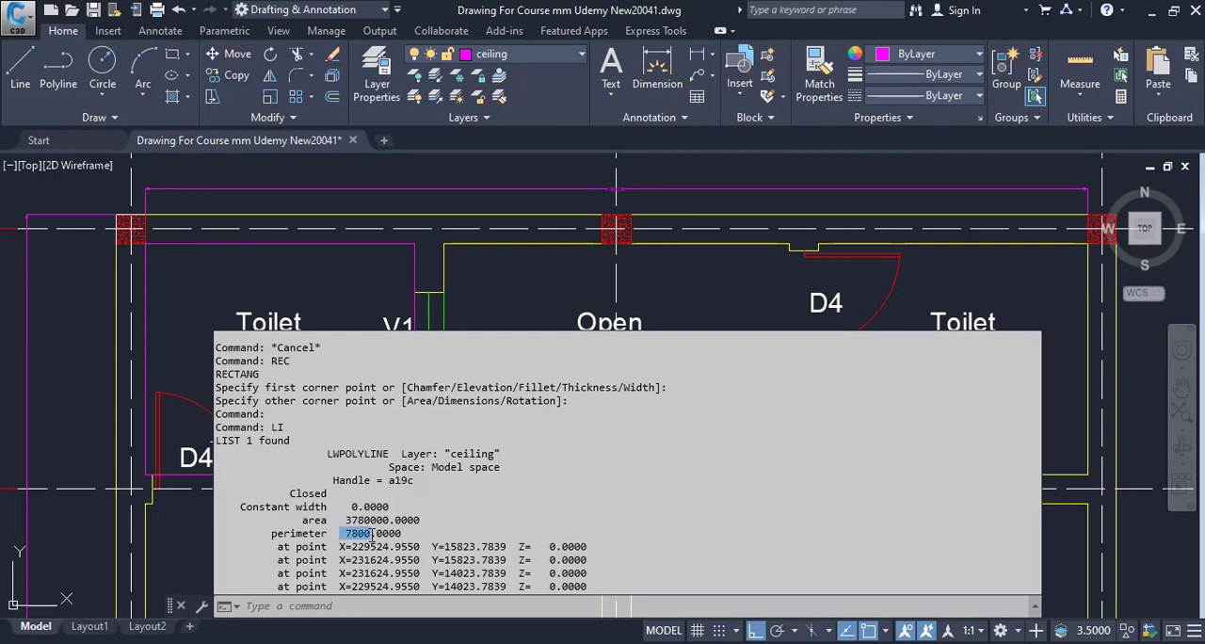
{"action": "right_click", "coordinate": [372, 534]}
{"action": "left_click", "coordinate": [405, 418]}
Switch to Calculator and divide the copied perimeter by 1000 to convert it to metres, then return to the drawing.
{"action": "key", "text": "alt+Tab"}
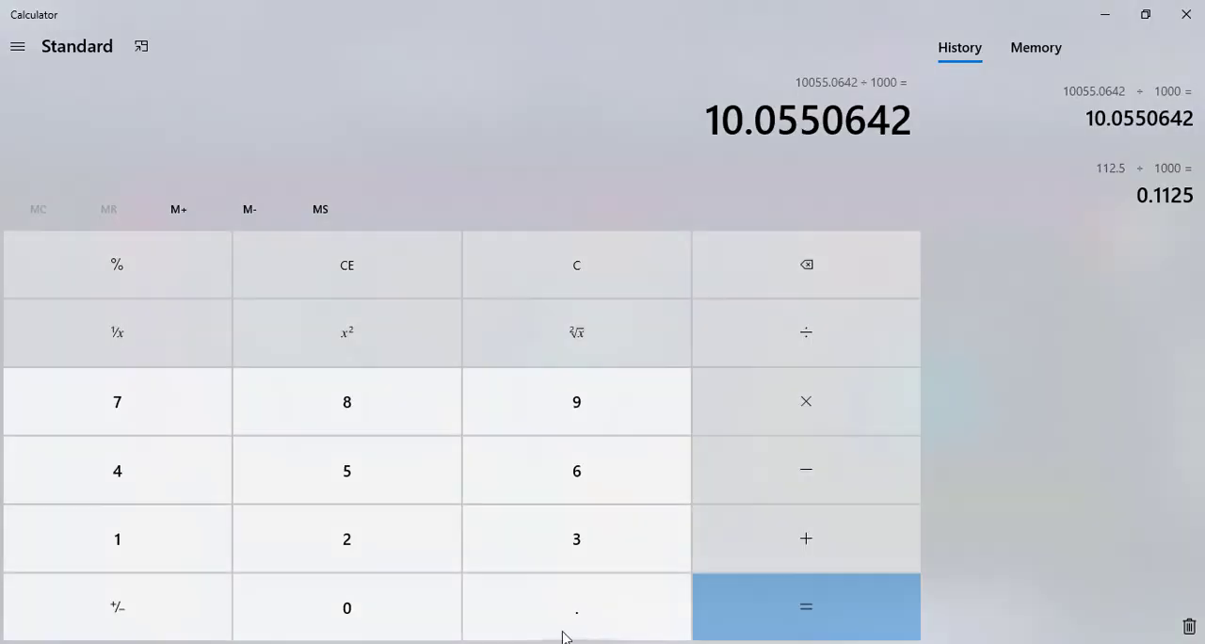
{"action": "key", "text": "ctrl+v"}
{"action": "type", "text": "/1000"}
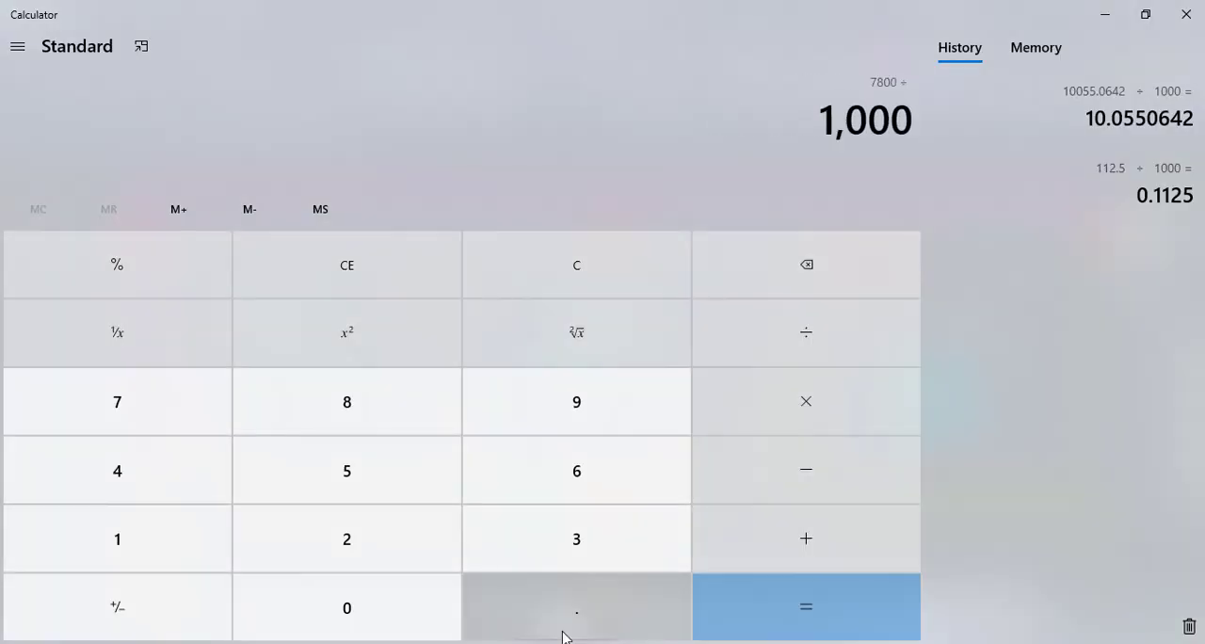
{"action": "key", "text": "Return"}
{"action": "left_click", "coordinate": [1107, 14]}
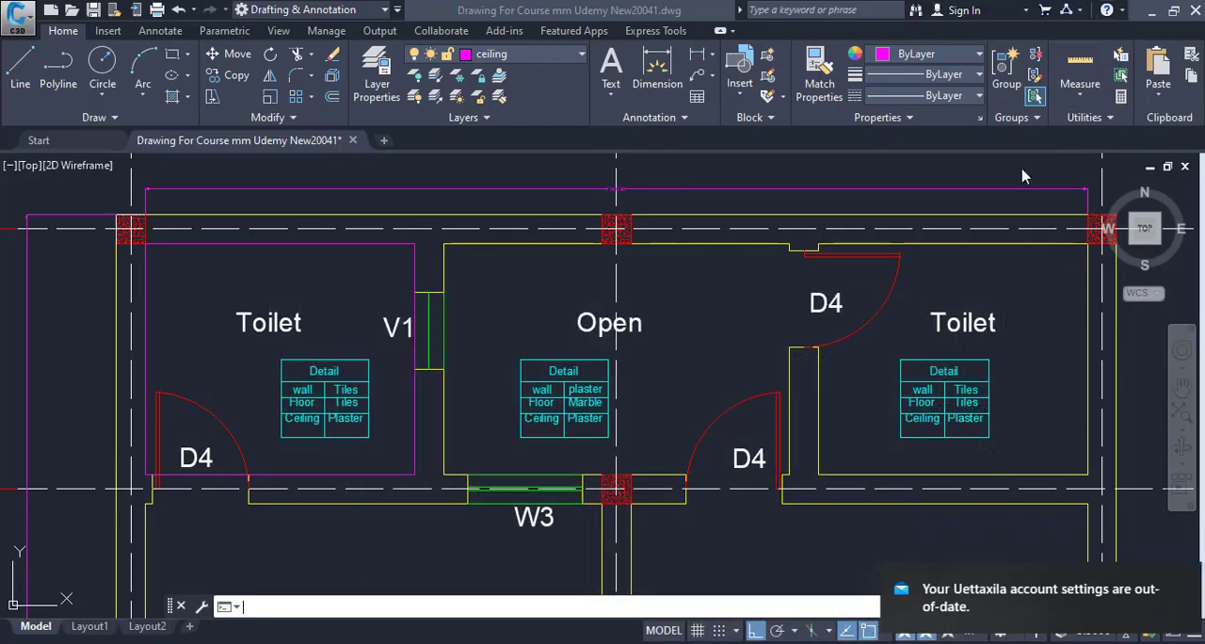
{"action": "left_click", "coordinate": [1170, 578]}
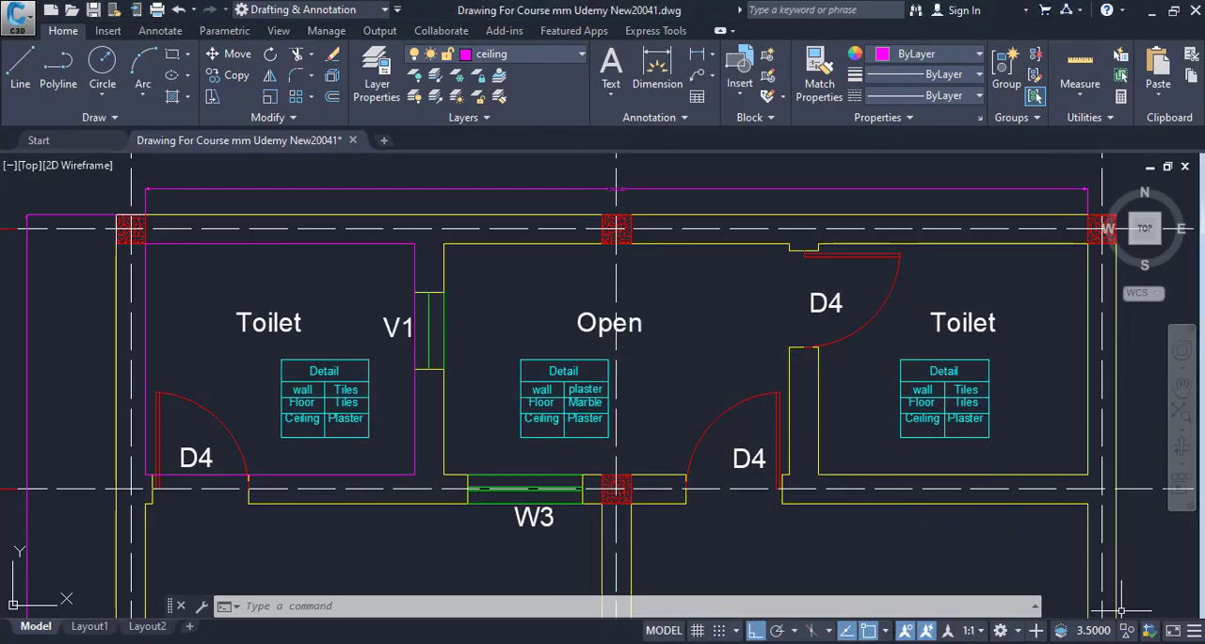
Switch to the Excel measurement form and enter a Length of 7.8 for the Toilets entry in row 6.
{"action": "mouse_move", "coordinate": [932, 643]}
{"action": "left_click", "coordinate": [932, 584]}
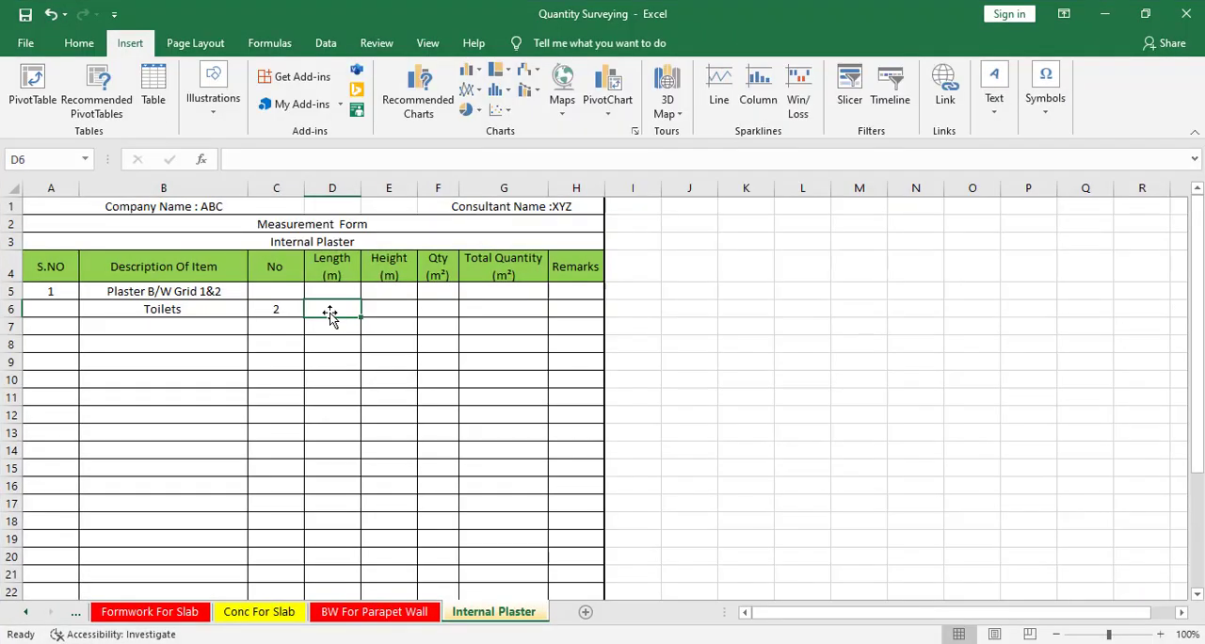
{"action": "type", "text": "7.8"}
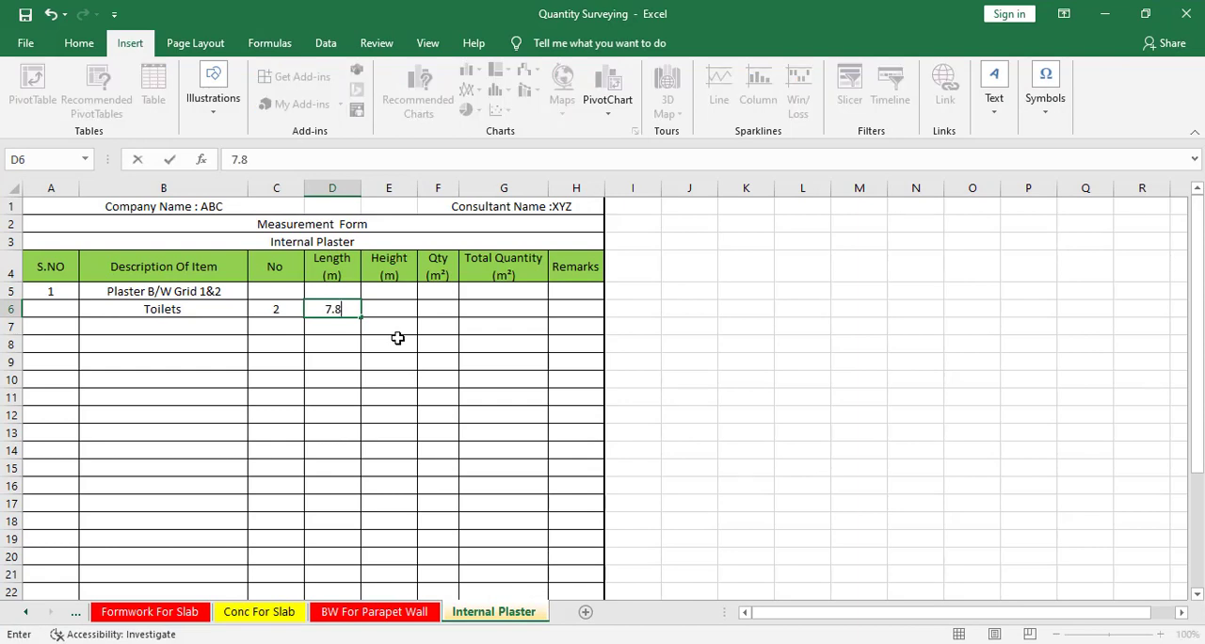
{"action": "key", "text": "Tab"}
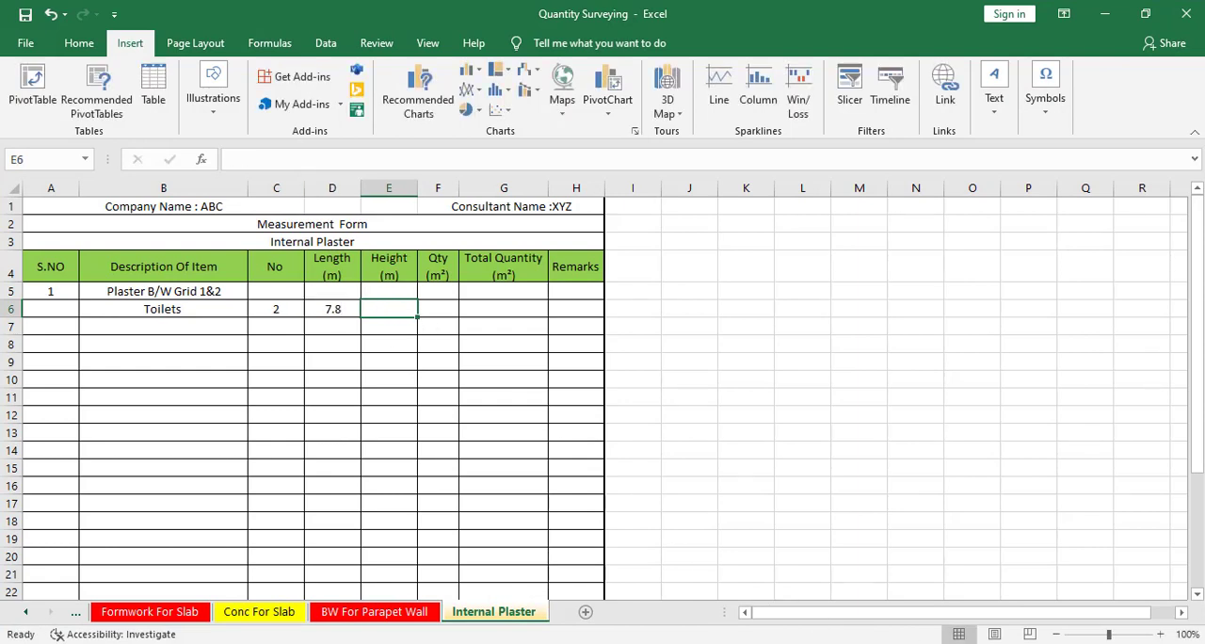
Switch back to the CAD drawing and examine the walls and height dimensions in Section At AA.
{"action": "mouse_move", "coordinate": [932, 643]}
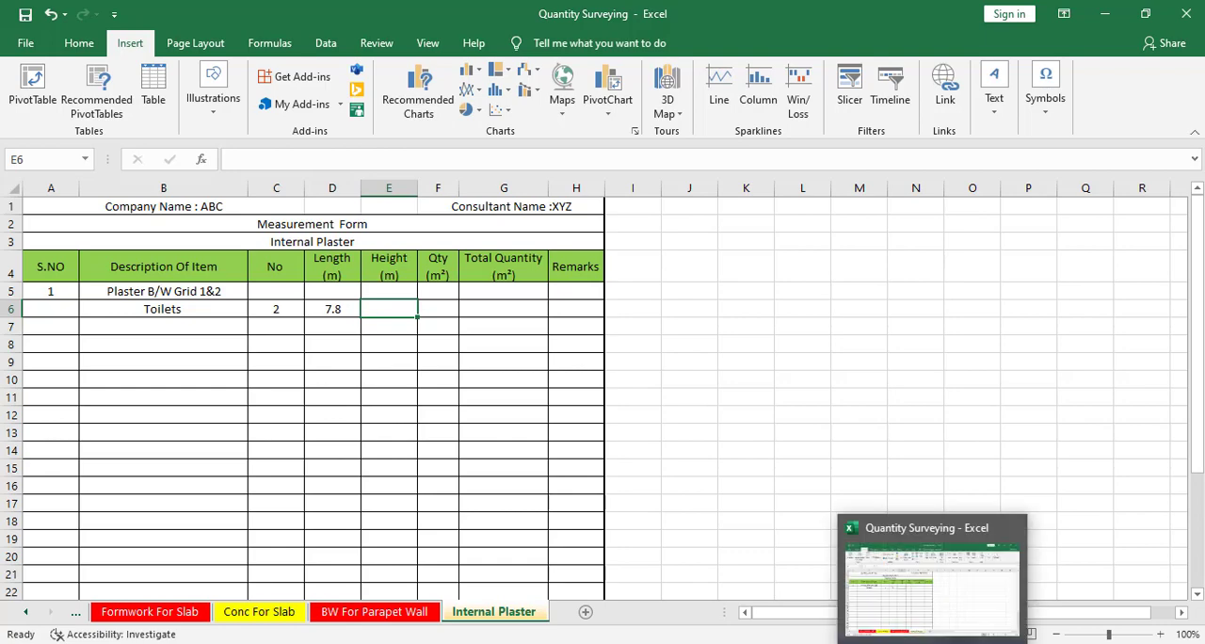
{"action": "left_click", "coordinate": [885, 643]}
{"action": "scroll", "coordinate": [648, 371], "scroll_direction": "down", "scroll_amount": 6}
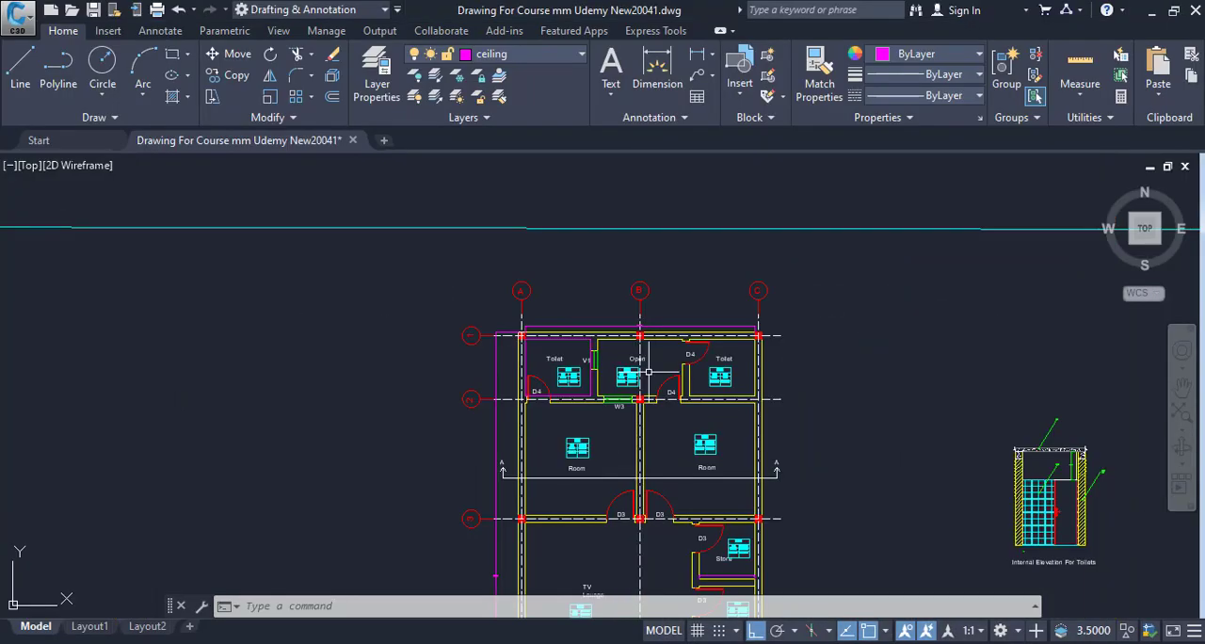
{"action": "scroll", "coordinate": [648, 371], "scroll_direction": "down", "scroll_amount": 5}
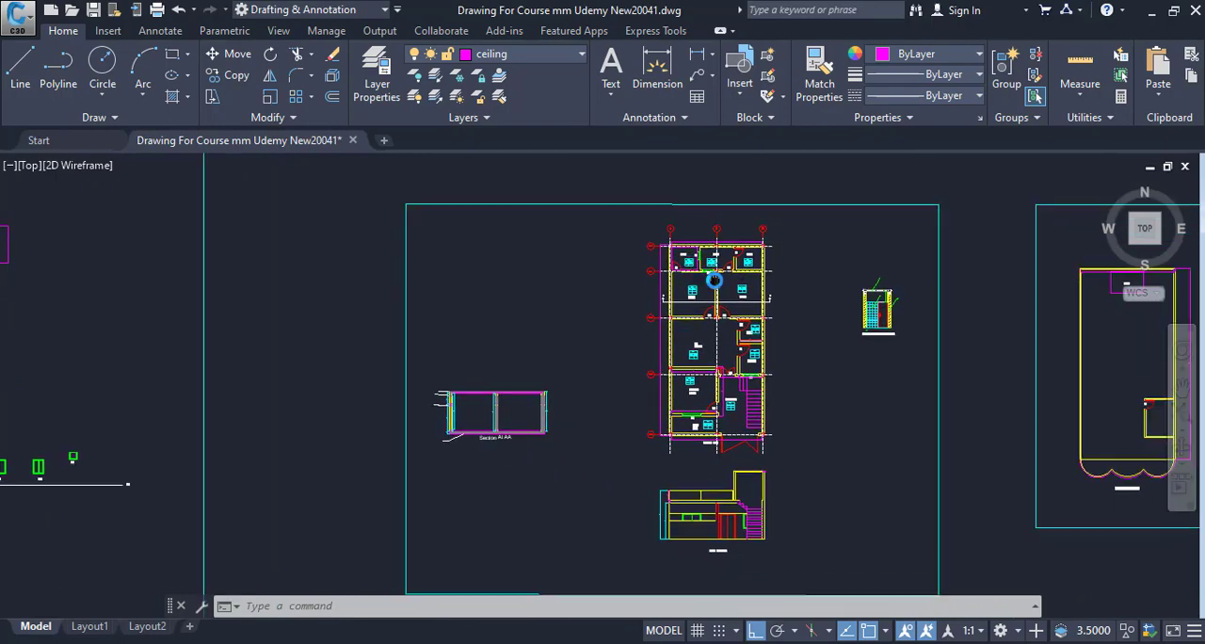
{"action": "scroll", "coordinate": [509, 489], "scroll_direction": "up", "scroll_amount": 6}
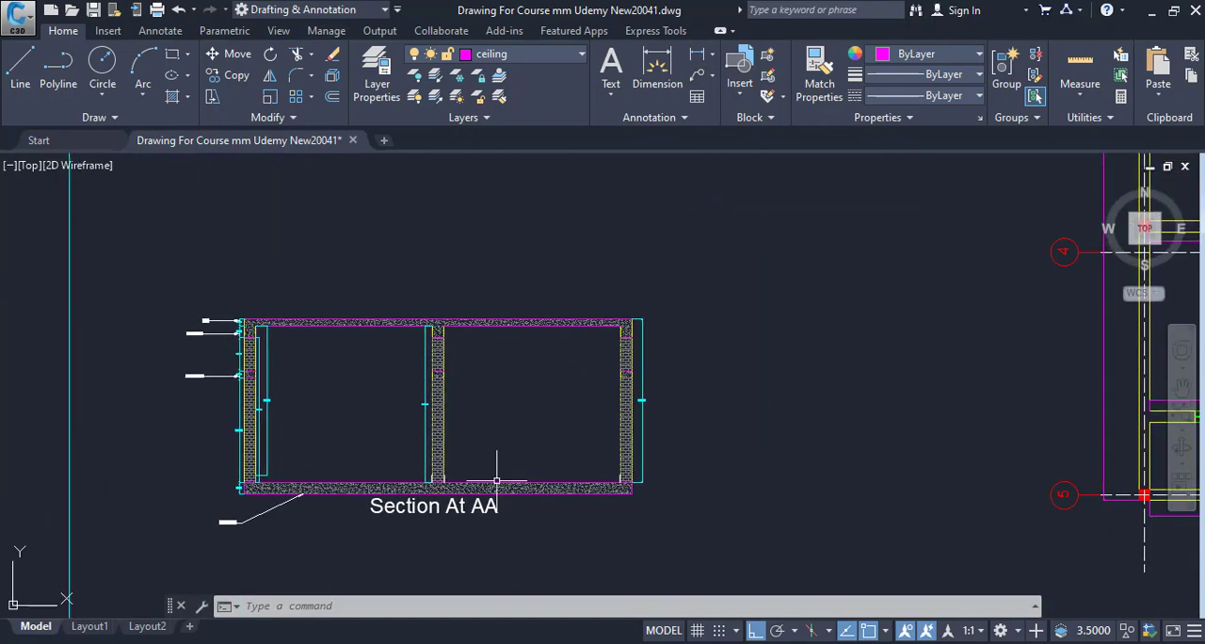
{"action": "scroll", "coordinate": [497, 480], "scroll_direction": "up", "scroll_amount": 2}
{"action": "scroll", "coordinate": [425, 396], "scroll_direction": "up", "scroll_amount": 2}
{"action": "scroll", "coordinate": [601, 420], "scroll_direction": "down", "scroll_amount": 2}
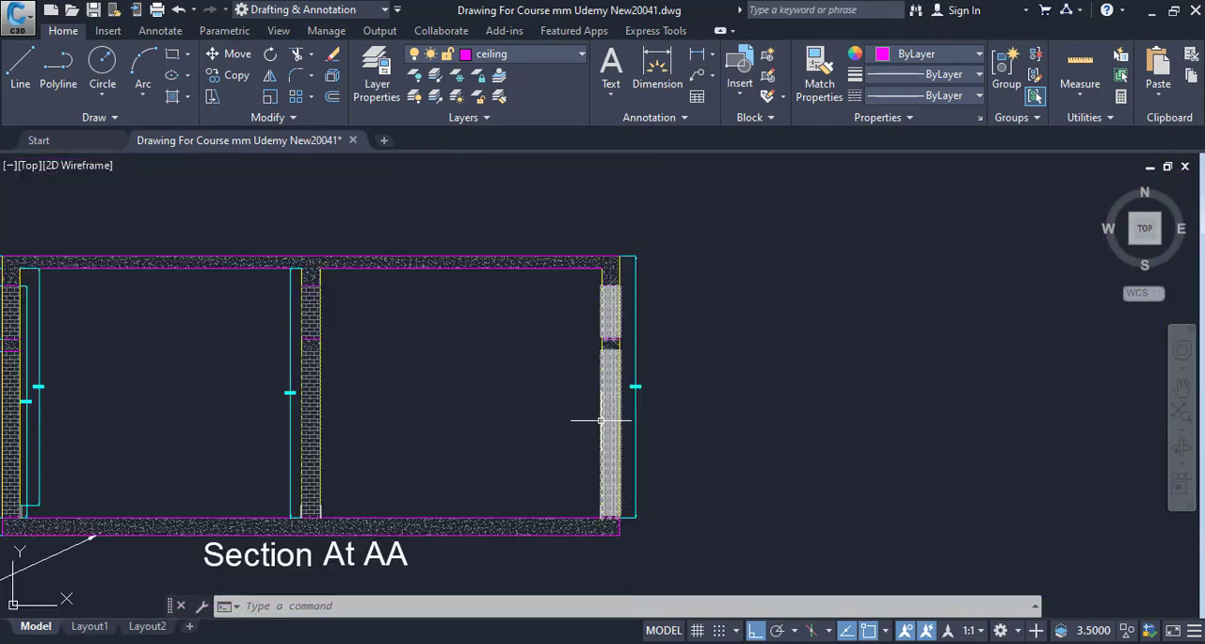
{"action": "scroll", "coordinate": [388, 278], "scroll_direction": "up", "scroll_amount": 3}
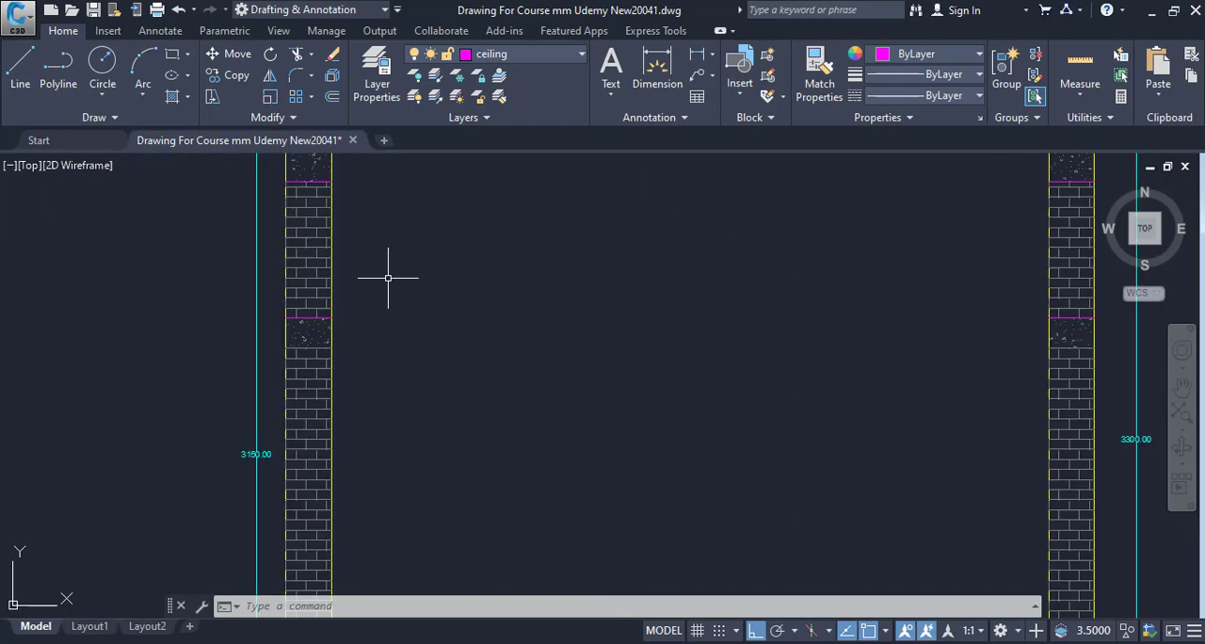
{"action": "scroll", "coordinate": [552, 291], "scroll_direction": "down", "scroll_amount": 4}
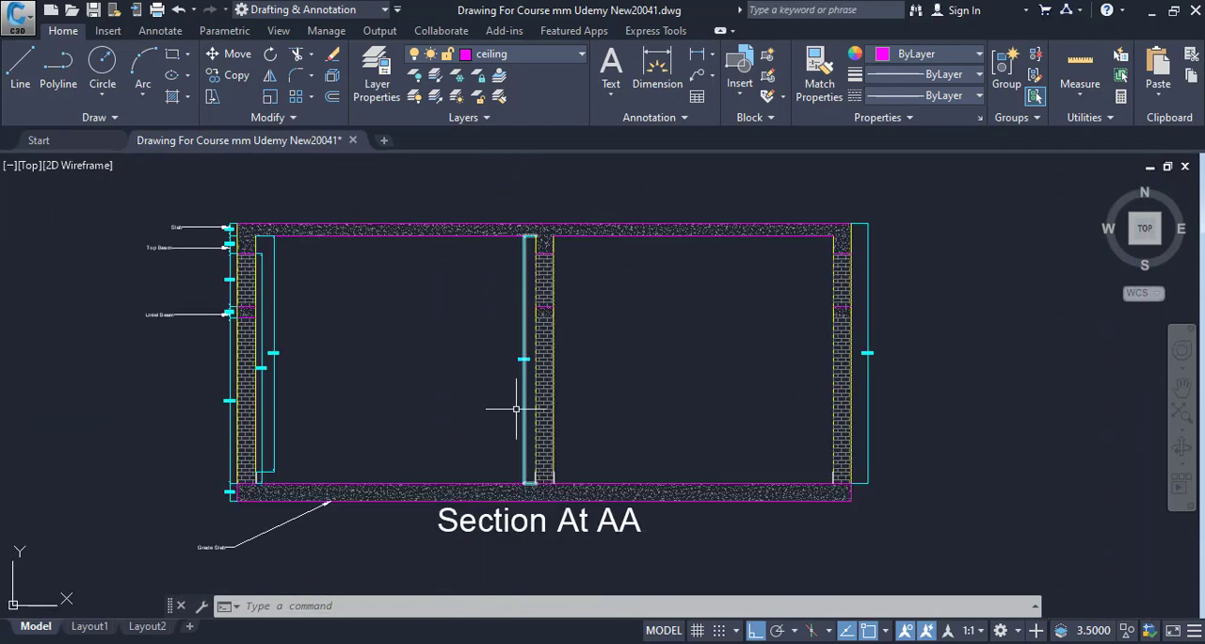
Examine the middle wall of Section At AA, following its height dimension down to the skirting and grade slab at its base.
{"action": "scroll", "coordinate": [527, 476], "scroll_direction": "up", "scroll_amount": 6}
{"action": "scroll", "coordinate": [616, 500], "scroll_direction": "up", "scroll_amount": 3}
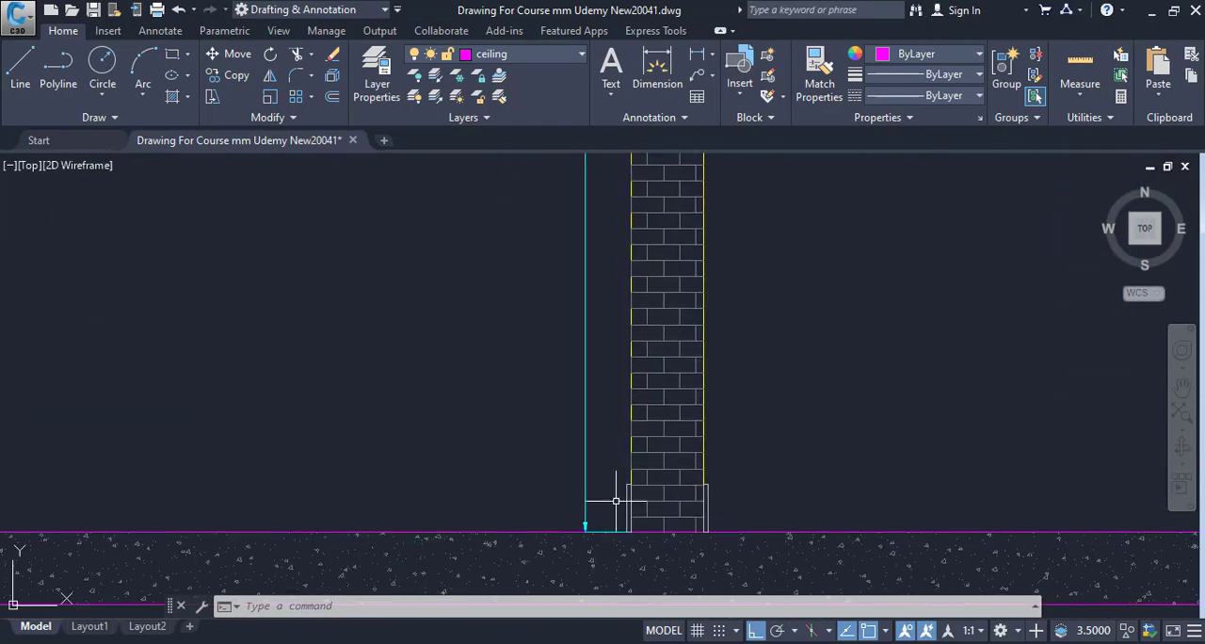
{"action": "left_click_drag", "start_coordinate": [640, 493], "coordinate": [530, 530]}
{"action": "scroll", "coordinate": [530, 565], "scroll_direction": "down", "scroll_amount": 2}
{"action": "left_click_drag", "start_coordinate": [531, 465], "coordinate": [570, 602]}
{"action": "left_click_drag", "start_coordinate": [540, 311], "coordinate": [559, 498]}
{"action": "scroll", "coordinate": [558, 430], "scroll_direction": "down", "scroll_amount": 2}
{"action": "left_click_drag", "start_coordinate": [558, 430], "coordinate": [561, 242]}
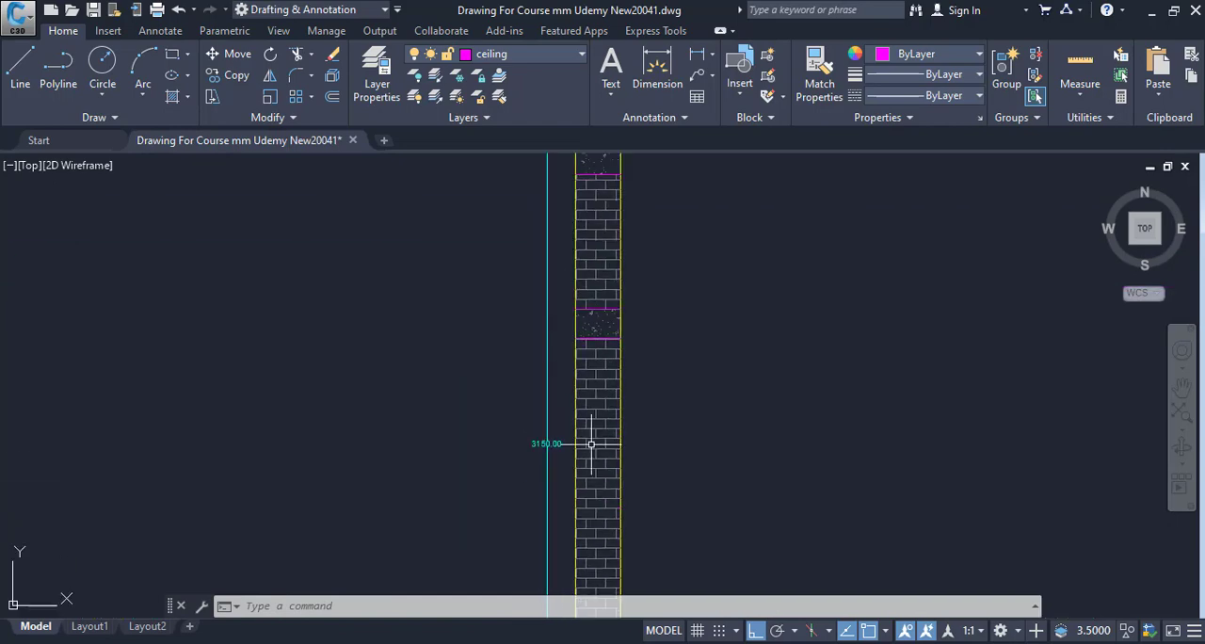
{"action": "left_click_drag", "start_coordinate": [592, 444], "coordinate": [579, 252]}
{"action": "scroll", "coordinate": [601, 463], "scroll_direction": "up", "scroll_amount": 3}
{"action": "mouse_move", "coordinate": [605, 462]}
{"action": "left_mouse_down"}
{"action": "mouse_move", "coordinate": [588, 380]}
{"action": "mouse_move", "coordinate": [589, 426]}
{"action": "left_mouse_up"}
{"action": "scroll", "coordinate": [582, 420], "scroll_direction": "up", "scroll_amount": 3}
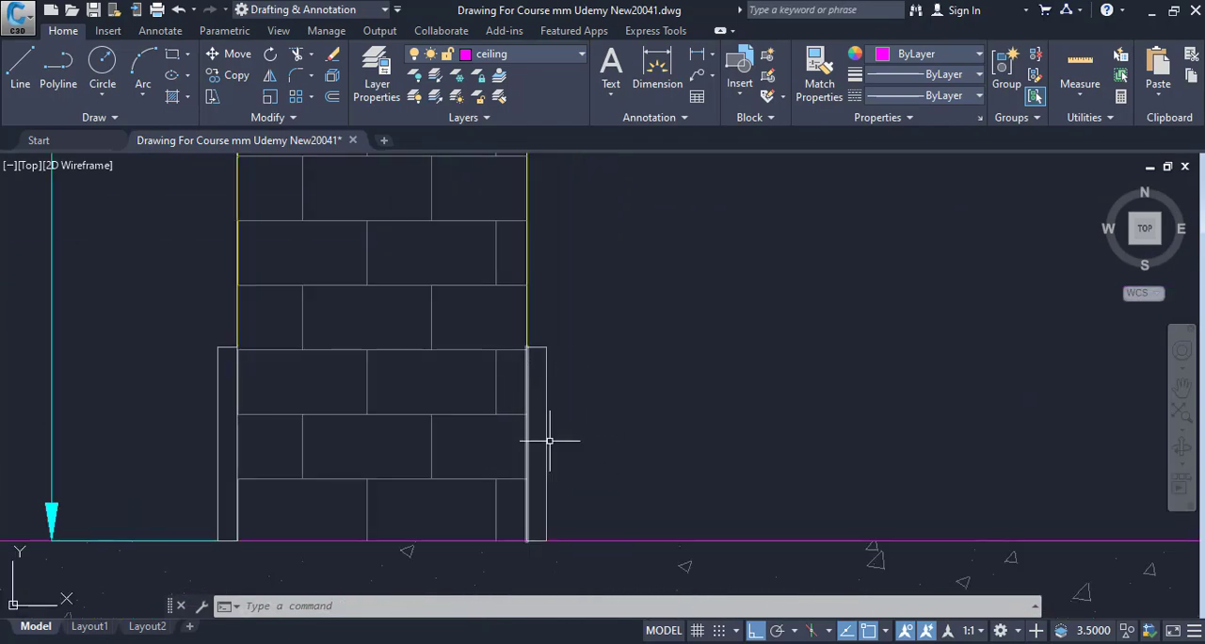
Check the middle wall's height dimension in Section At AA against the slab underside and beam levels at the outer wall.
{"action": "scroll", "coordinate": [552, 404], "scroll_direction": "down", "scroll_amount": 3}
{"action": "scroll", "coordinate": [335, 443], "scroll_direction": "down", "scroll_amount": 3}
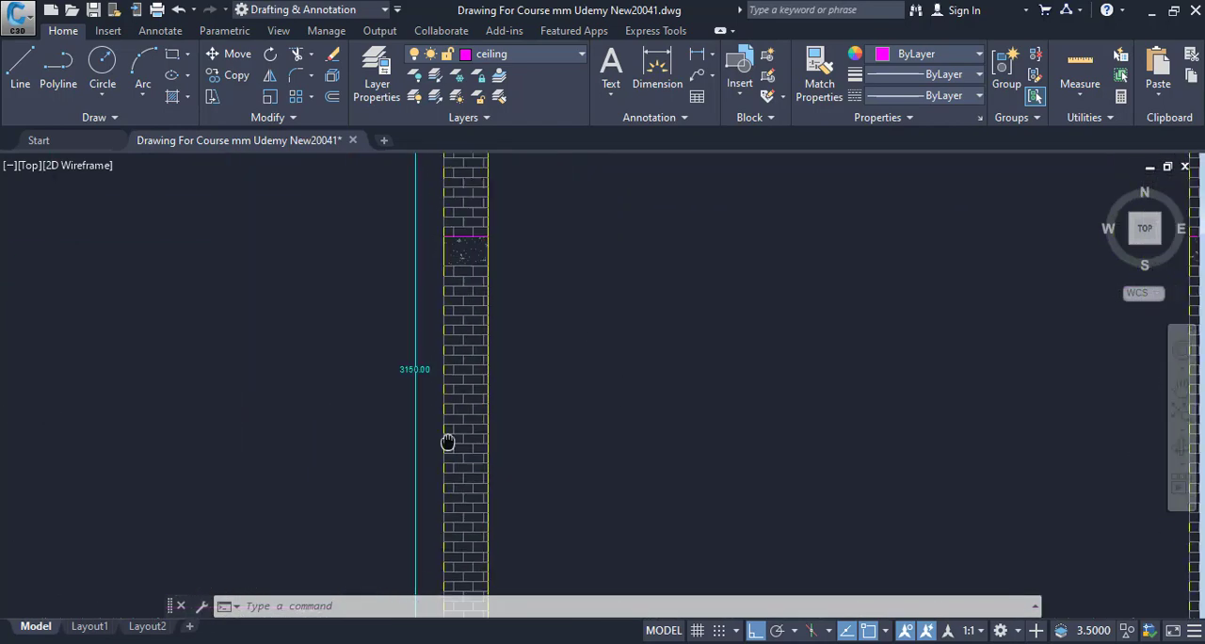
{"action": "scroll", "coordinate": [426, 413], "scroll_direction": "up", "scroll_amount": 4}
{"action": "scroll", "coordinate": [462, 325], "scroll_direction": "down", "scroll_amount": 8}
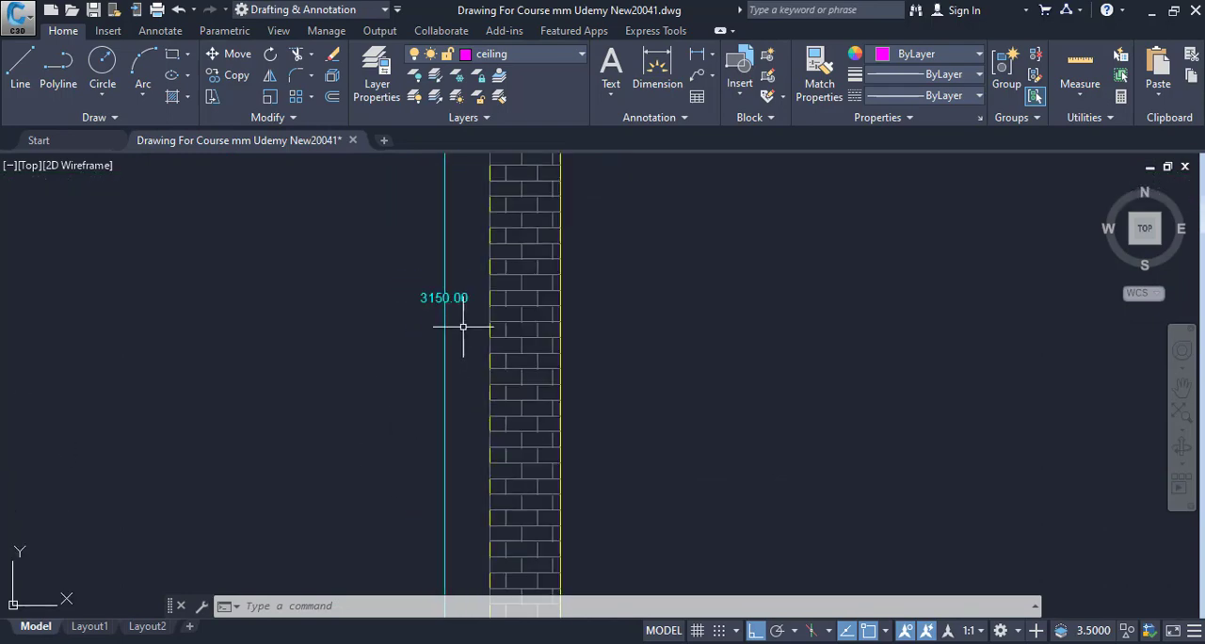
{"action": "left_click_drag", "start_coordinate": [463, 337], "coordinate": [503, 322]}
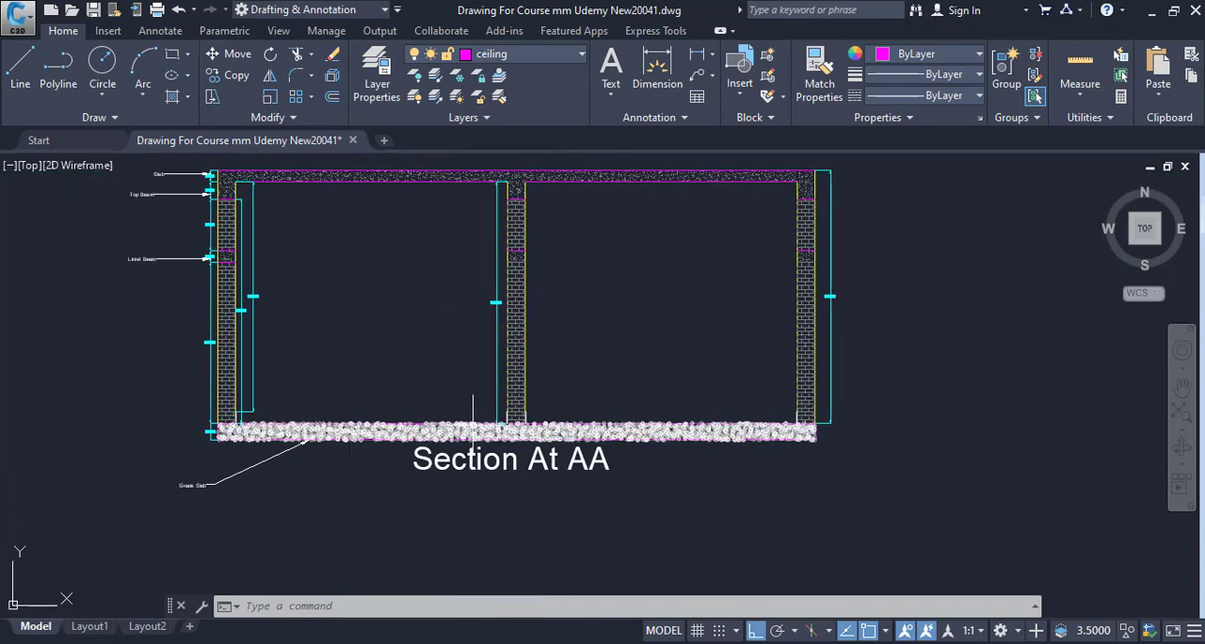
{"action": "scroll", "coordinate": [266, 262], "scroll_direction": "up", "scroll_amount": 5}
{"action": "left_click_drag", "start_coordinate": [267, 262], "coordinate": [404, 440]}
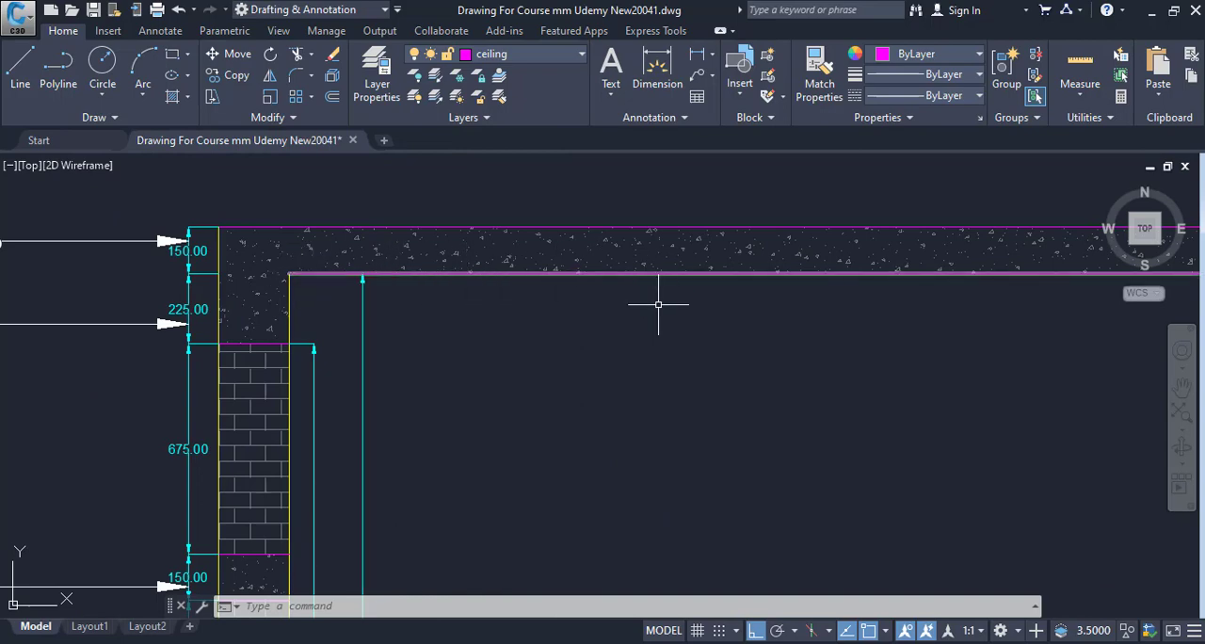
{"action": "scroll", "coordinate": [659, 302], "scroll_direction": "down", "scroll_amount": 3}
{"action": "scroll", "coordinate": [409, 471], "scroll_direction": "up", "scroll_amount": 3}
{"action": "scroll", "coordinate": [515, 431], "scroll_direction": "up", "scroll_amount": 4}
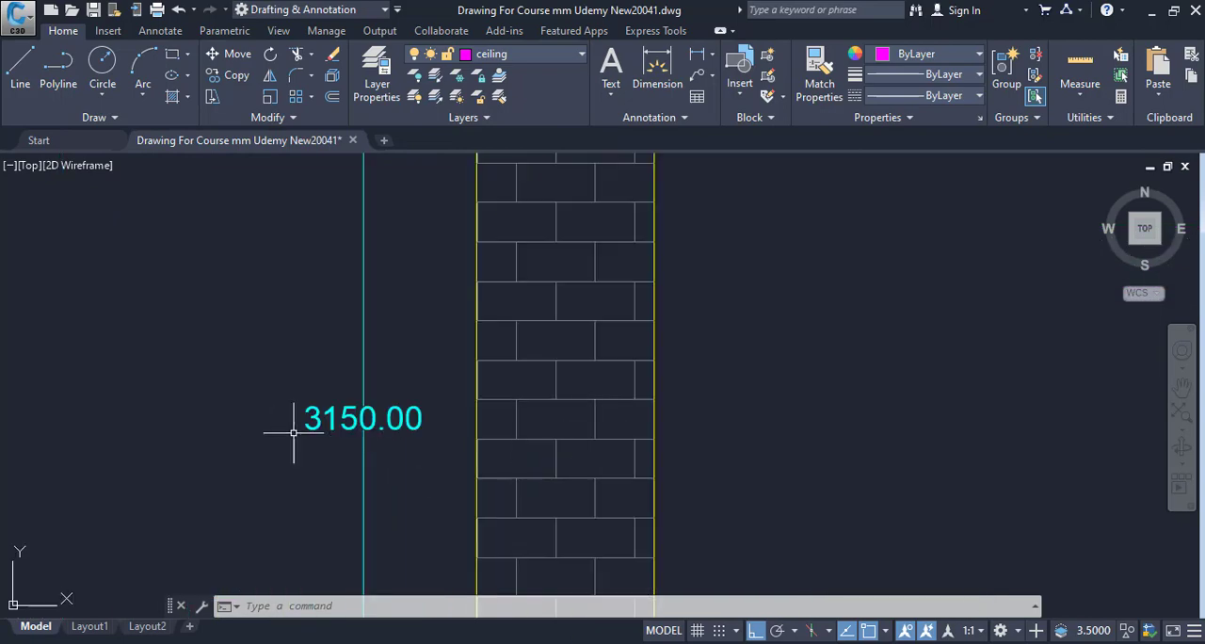
Switch to the Excel measurement form and enter a Height of 3.15 for the Toilets entry in row 6.
{"action": "left_click", "coordinate": [904, 643]}
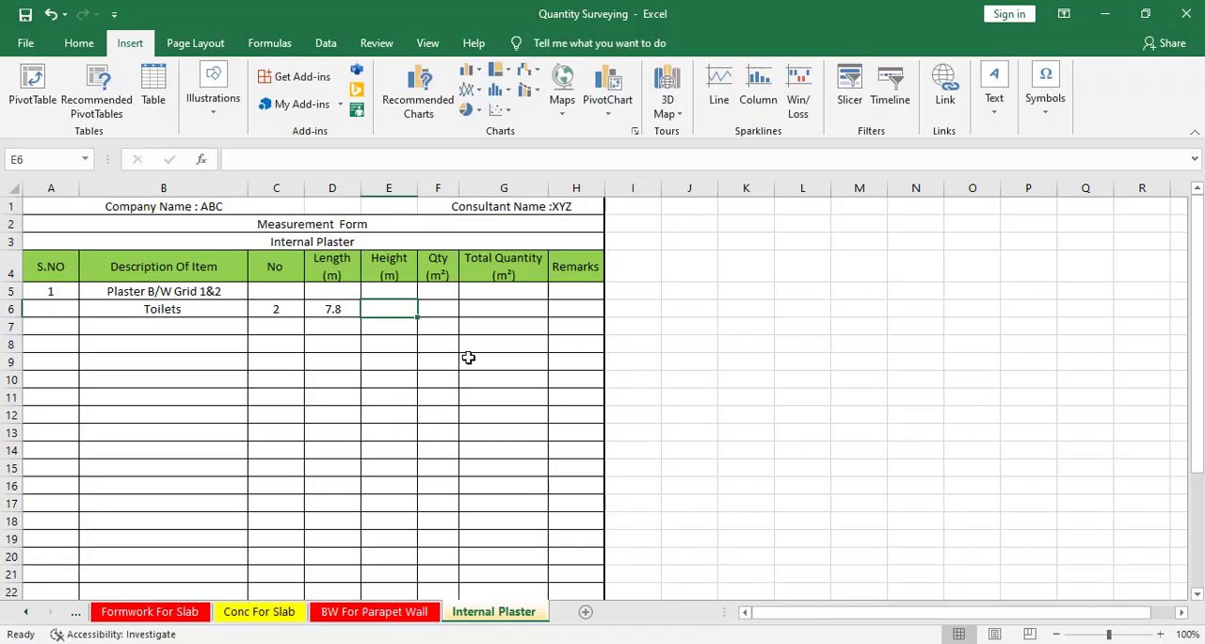
{"action": "type", "text": "3.15"}
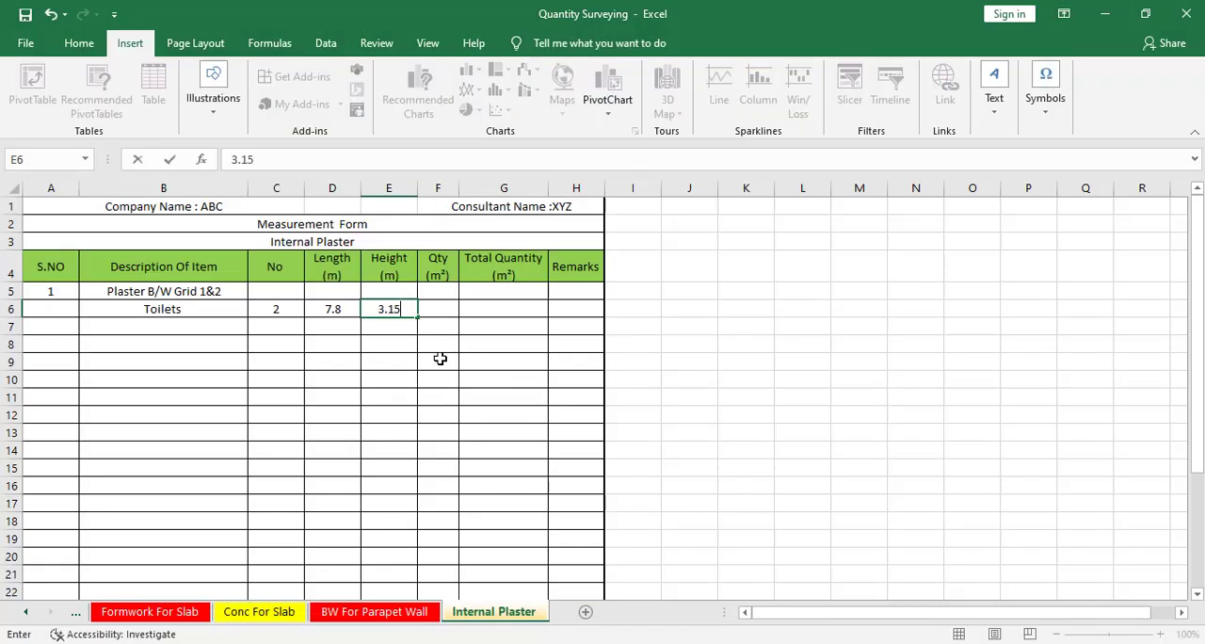
{"action": "left_click", "coordinate": [439, 359]}
Calculate the Toilets quantity in cell F6 by multiplying No, Length and Height with the formula =C6*D6*E6.
{"action": "left_click", "coordinate": [441, 315]}
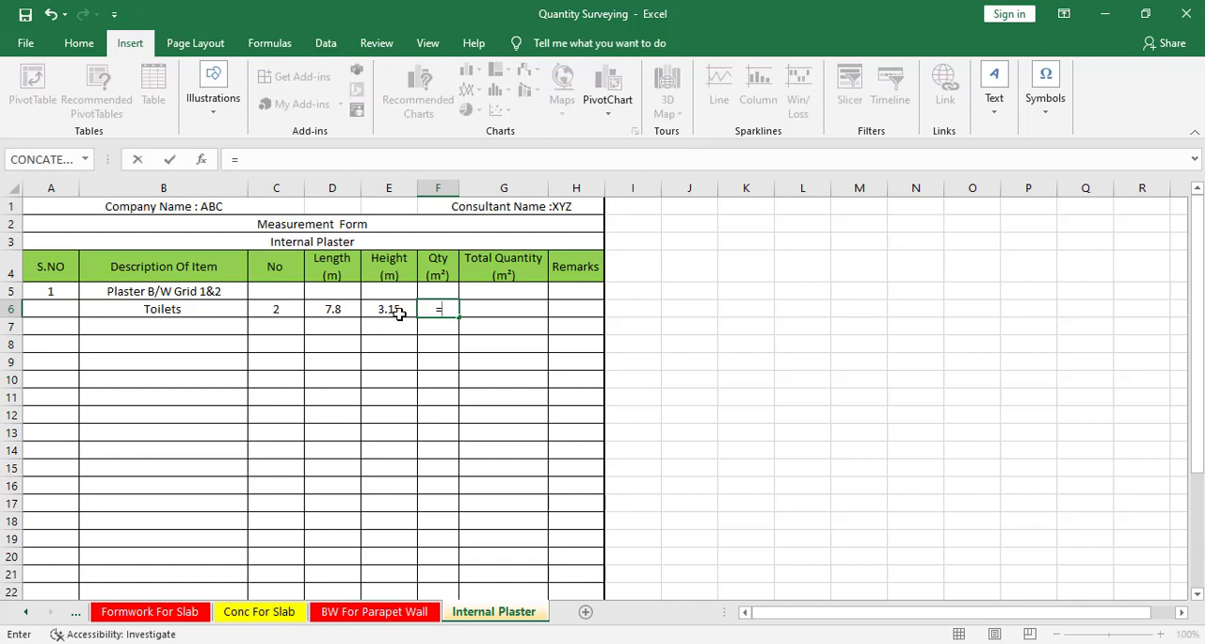
{"action": "left_click", "coordinate": [279, 311]}
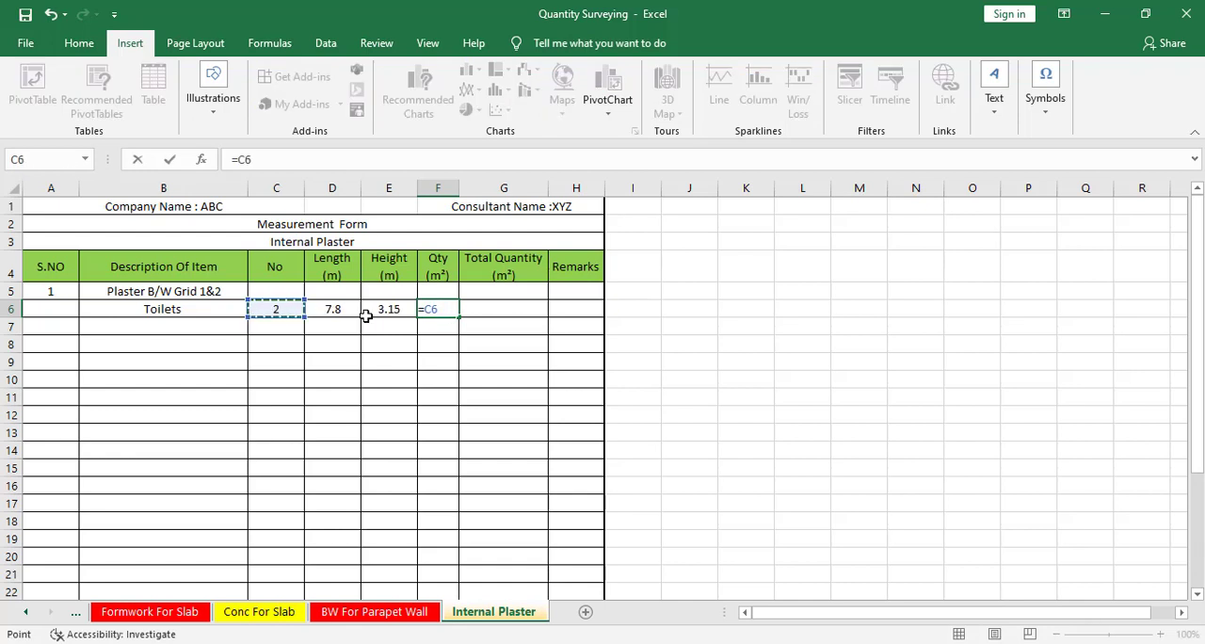
{"action": "type", "text": "*"}
{"action": "left_click", "coordinate": [354, 311]}
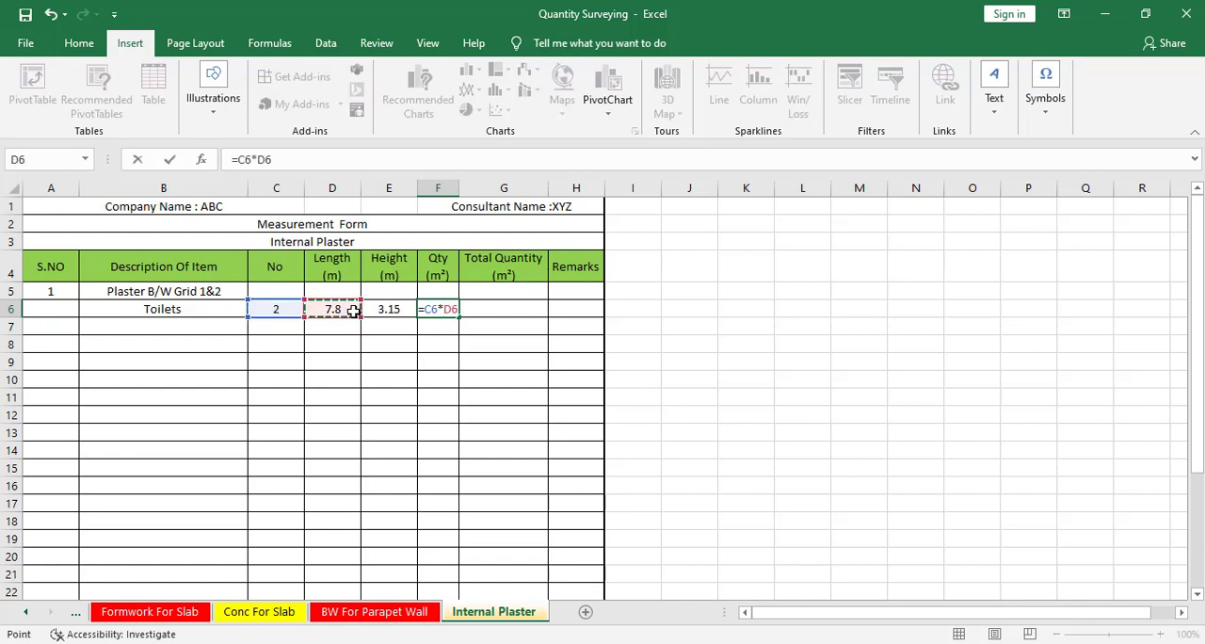
{"action": "type", "text": "*"}
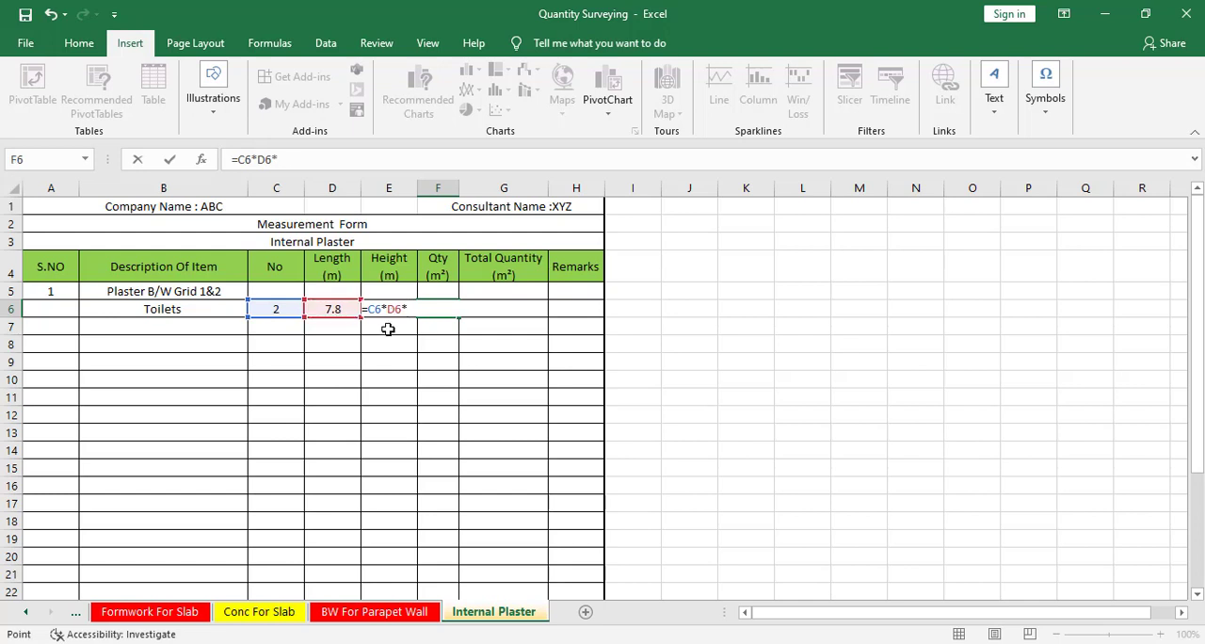
{"action": "left_click", "coordinate": [388, 329]}
{"action": "key", "text": "Up"}
{"action": "key", "text": "Return"}
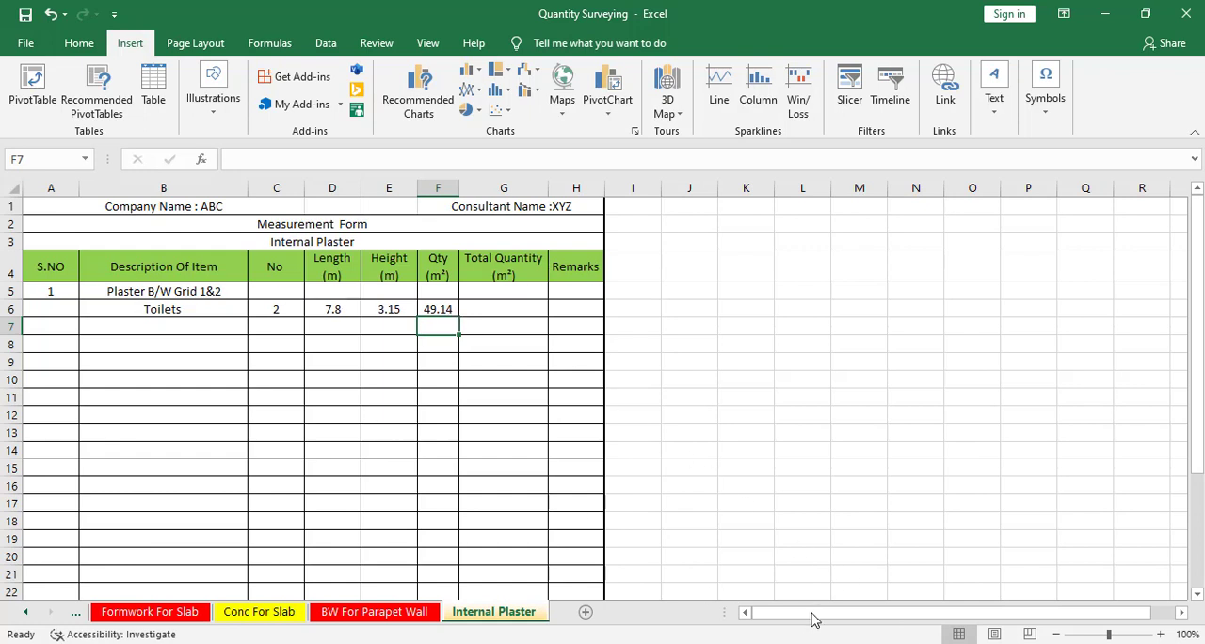
Switch back to the CAD floor plan and examine the door and ventilator openings of both toilets between grids 1 and 2.
{"action": "key", "text": "alt+Tab"}
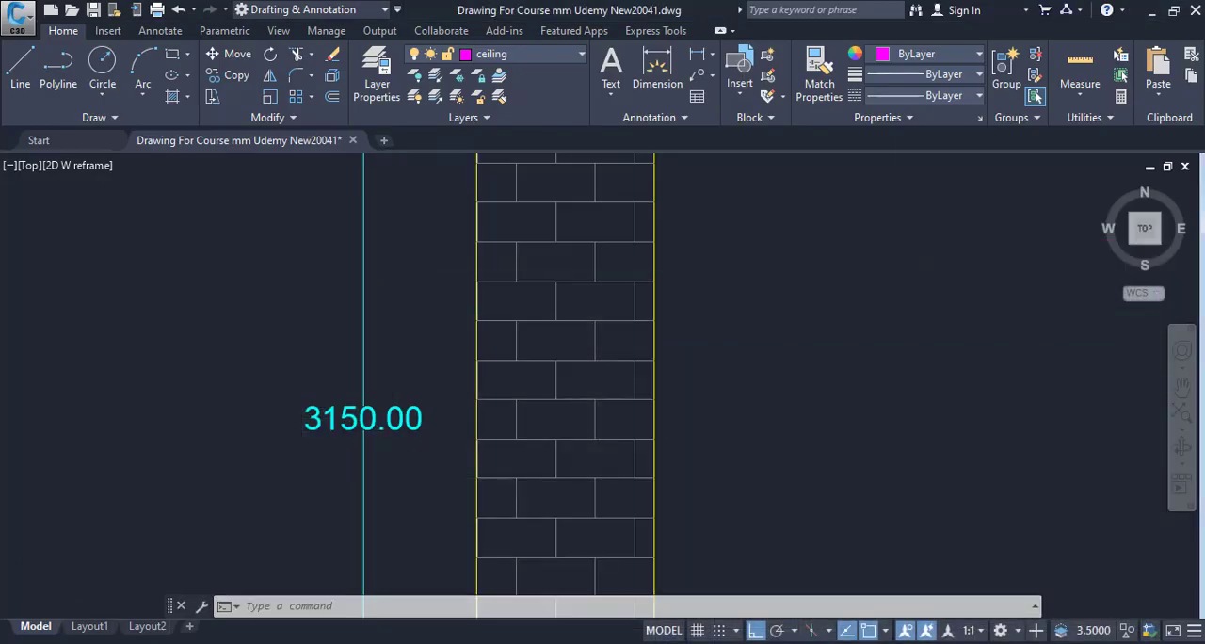
{"action": "scroll", "coordinate": [632, 432], "scroll_direction": "down", "scroll_amount": 5}
{"action": "scroll", "coordinate": [634, 432], "scroll_direction": "down", "scroll_amount": 2}
{"action": "mouse_move", "coordinate": [581, 441]}
{"action": "left_mouse_down"}
{"action": "mouse_move", "coordinate": [371, 495]}
{"action": "mouse_move", "coordinate": [180, 520]}
{"action": "left_mouse_up"}
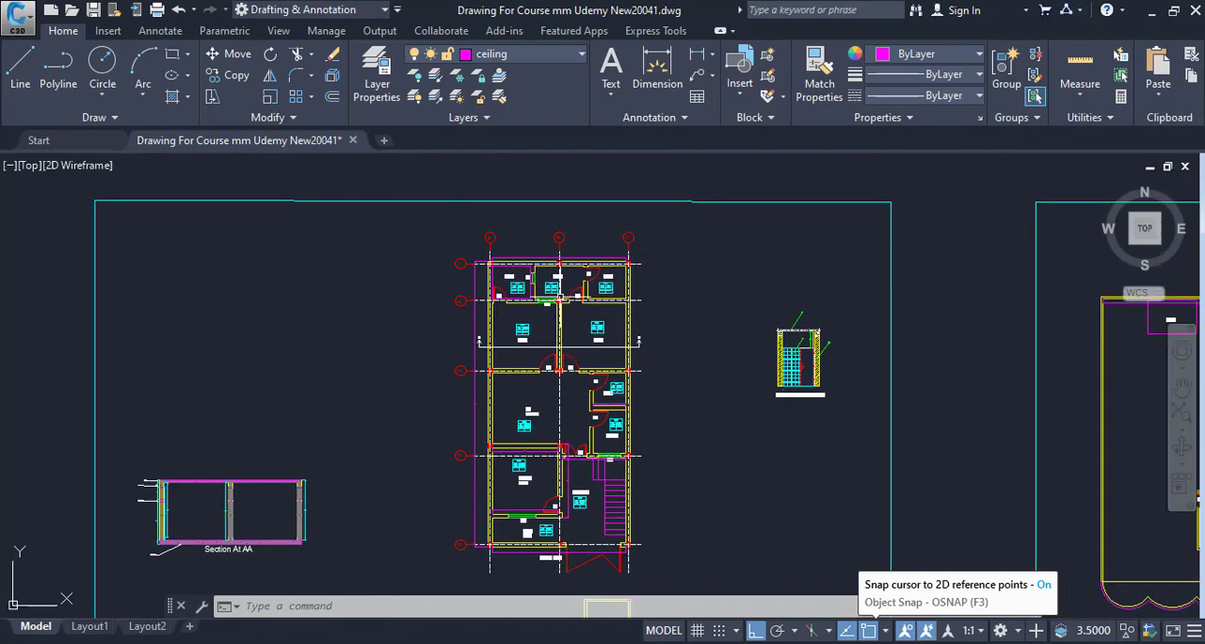
{"action": "scroll", "coordinate": [401, 327], "scroll_direction": "up", "scroll_amount": 4}
{"action": "left_click_drag", "start_coordinate": [624, 280], "coordinate": [254, 391]}
{"action": "scroll", "coordinate": [273, 325], "scroll_direction": "up", "scroll_amount": 4}
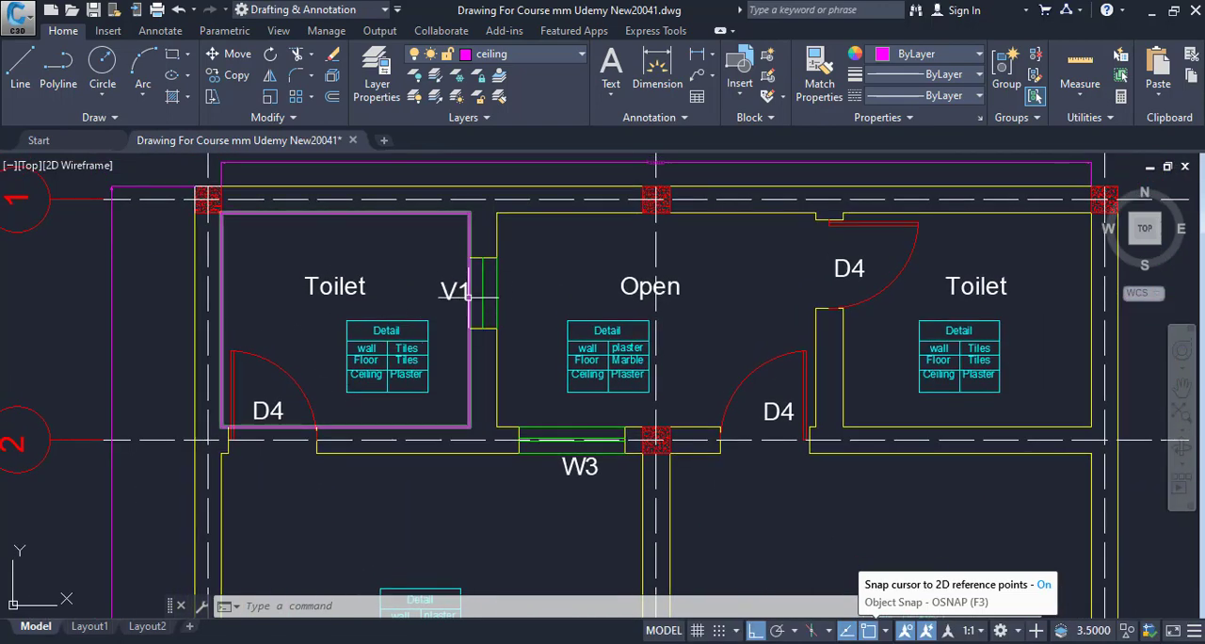
{"action": "mouse_move", "coordinate": [468, 295]}
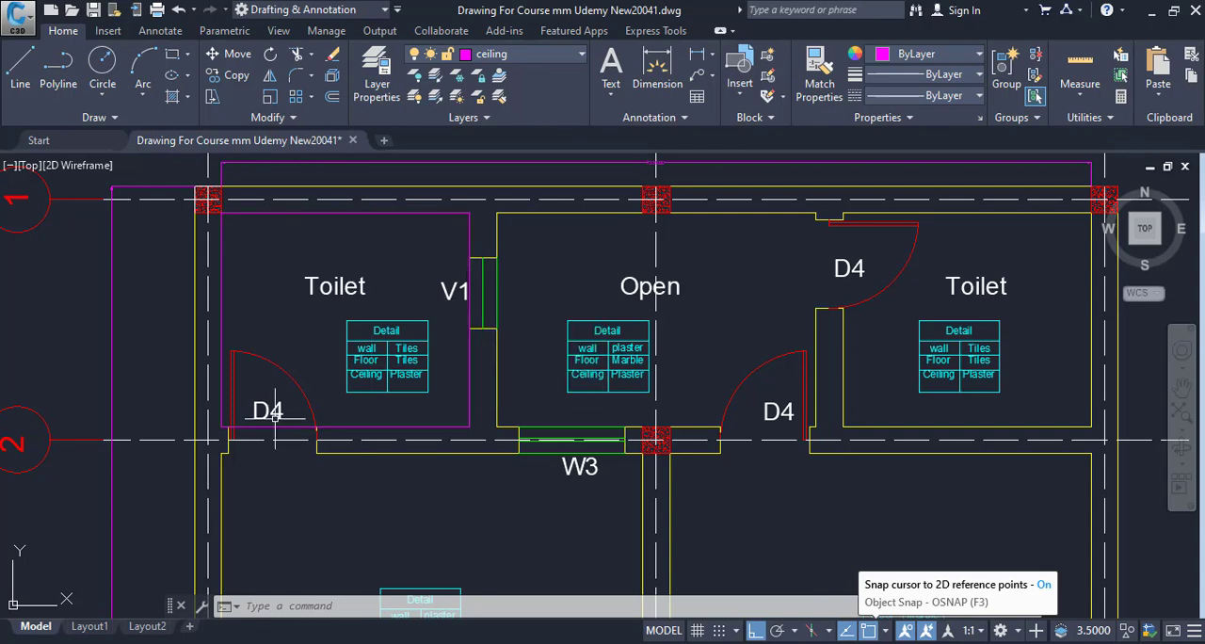
{"action": "mouse_move", "coordinate": [523, 421]}
{"action": "left_mouse_down"}
{"action": "mouse_move", "coordinate": [449, 452]}
{"action": "mouse_move", "coordinate": [318, 469]}
{"action": "left_mouse_up"}
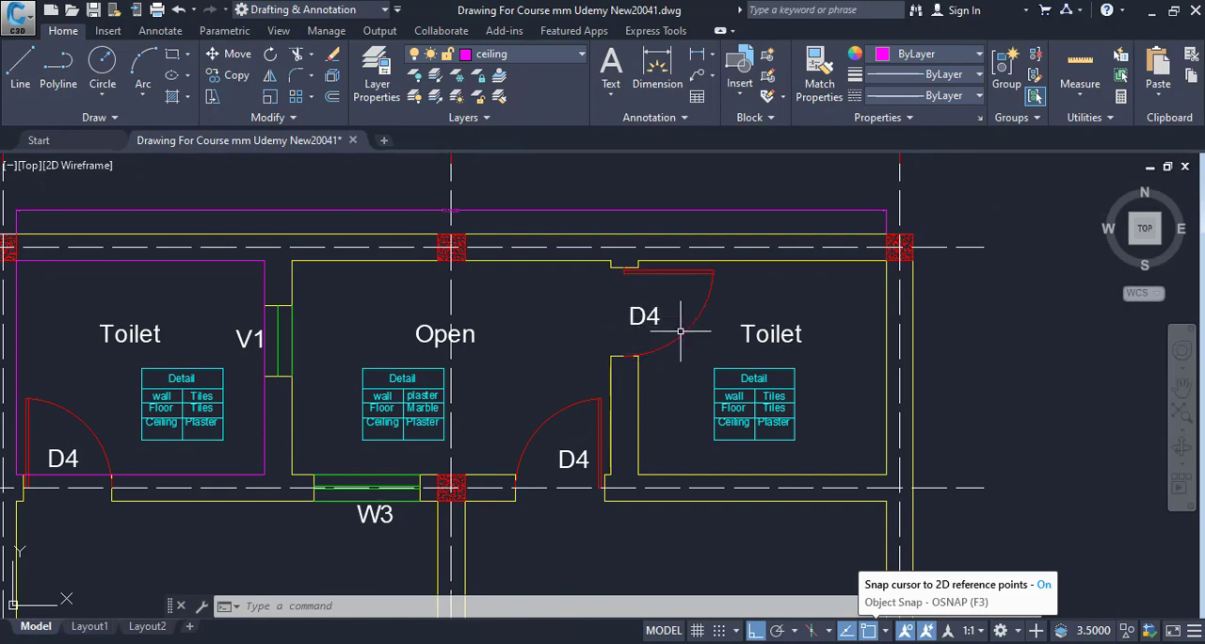
Recheck the toilet openings on the floor plan and switch to the Excel measurement form to enter the heading Deductions in cell B7.
{"action": "left_click_drag", "start_coordinate": [725, 359], "coordinate": [1110, 337]}
{"action": "left_click_drag", "start_coordinate": [627, 317], "coordinate": [533, 346]}
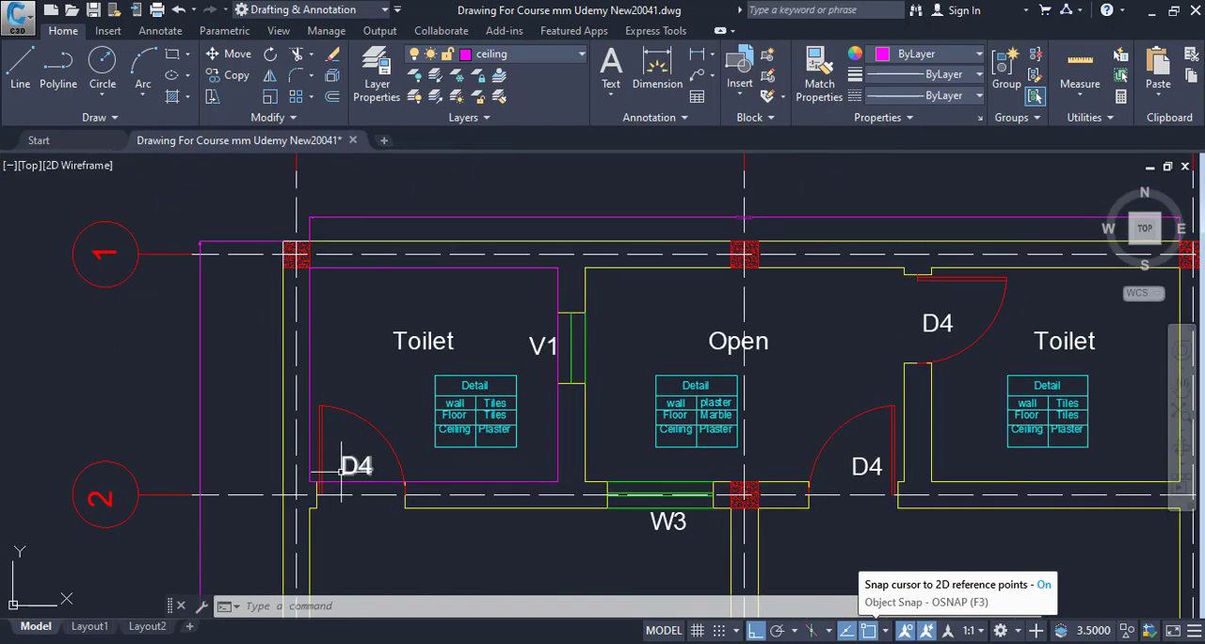
{"action": "left_click_drag", "start_coordinate": [438, 462], "coordinate": [318, 460]}
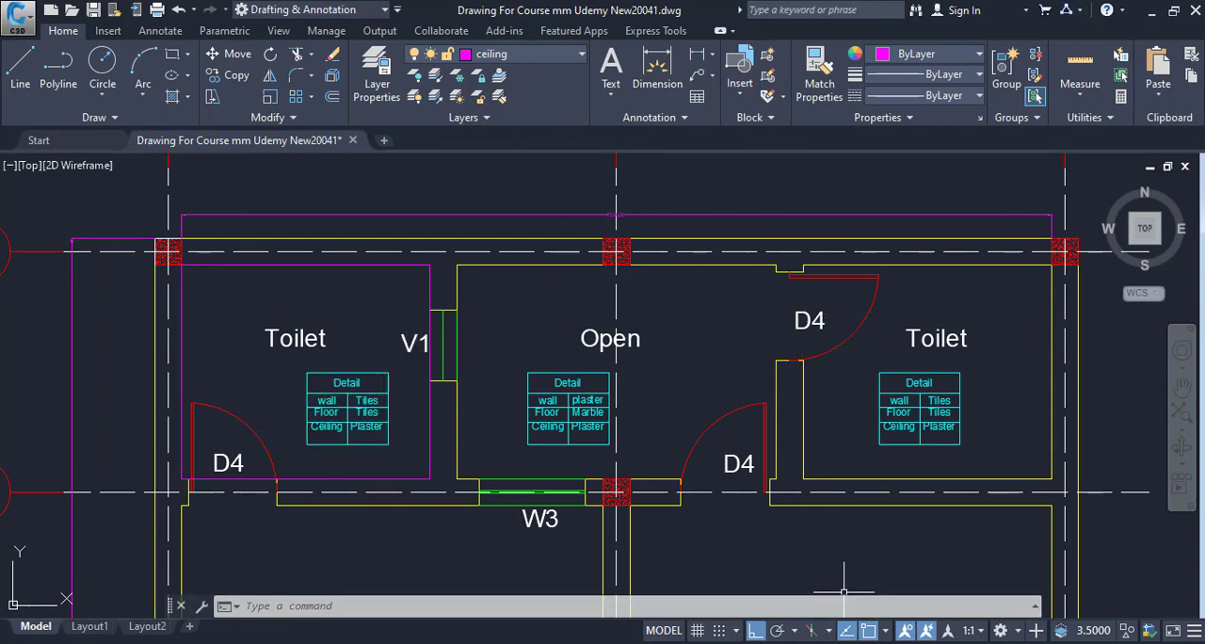
{"action": "left_click", "coordinate": [927, 584]}
{"action": "left_click", "coordinate": [168, 332]}
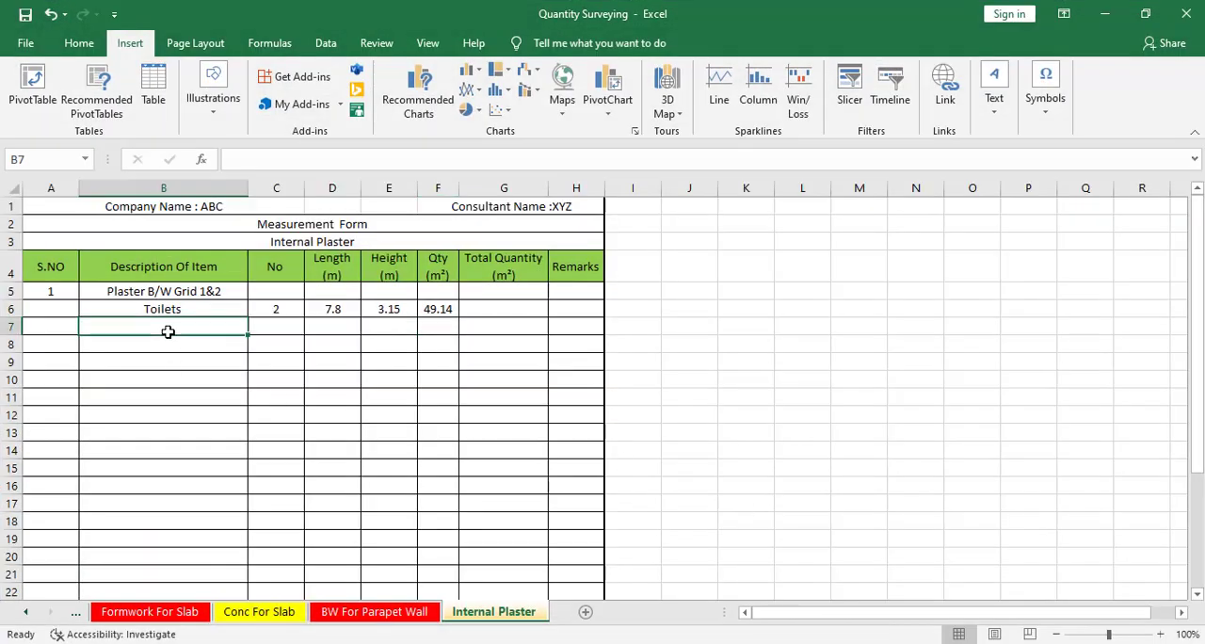
{"action": "type", "text": "De"}
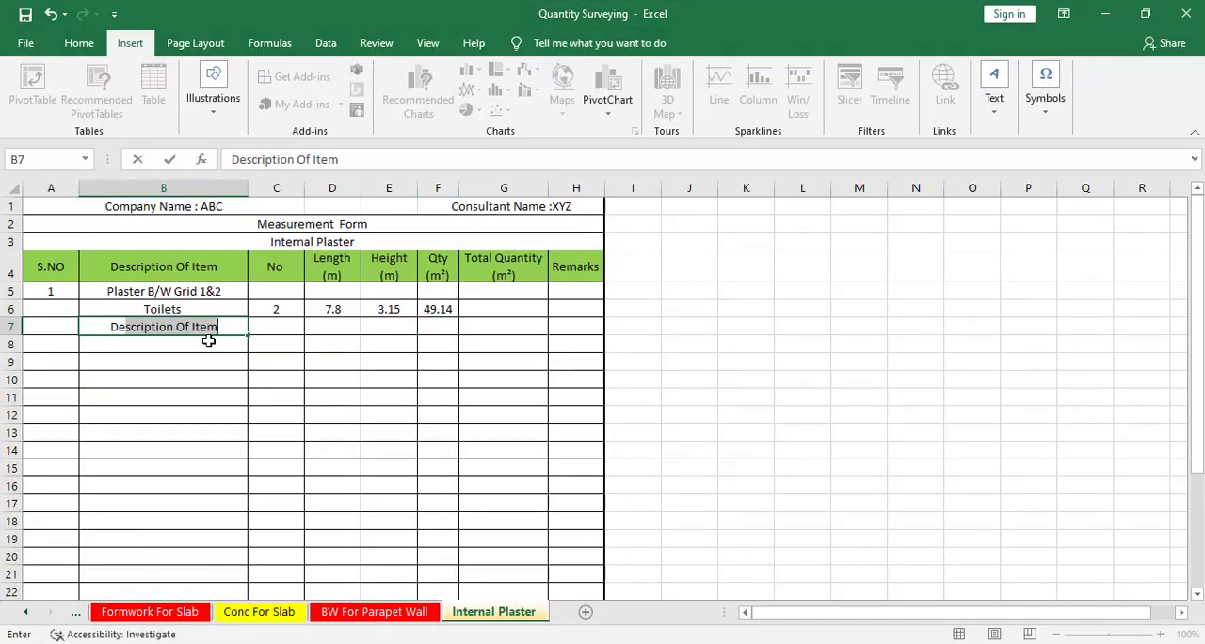
{"action": "type", "text": "ducti"}
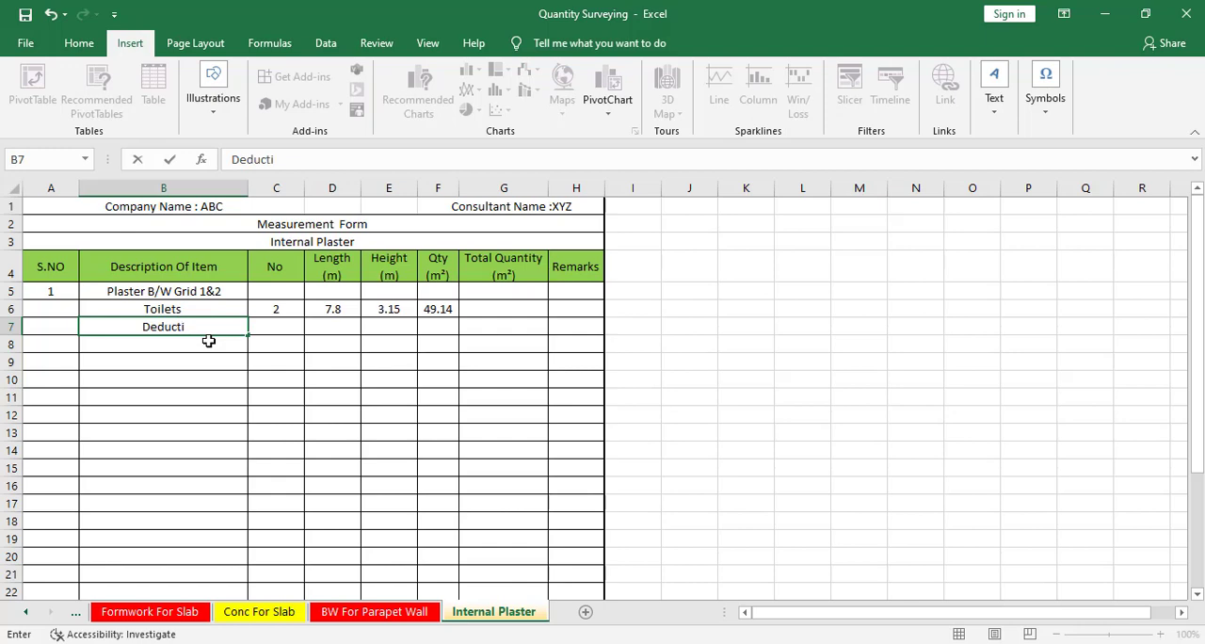
{"action": "type", "text": "ions"}
{"action": "key", "text": "Return"}
Add a D4 door entry in row 8 under Deductions with a No of -2.
{"action": "type", "text": "D4"}
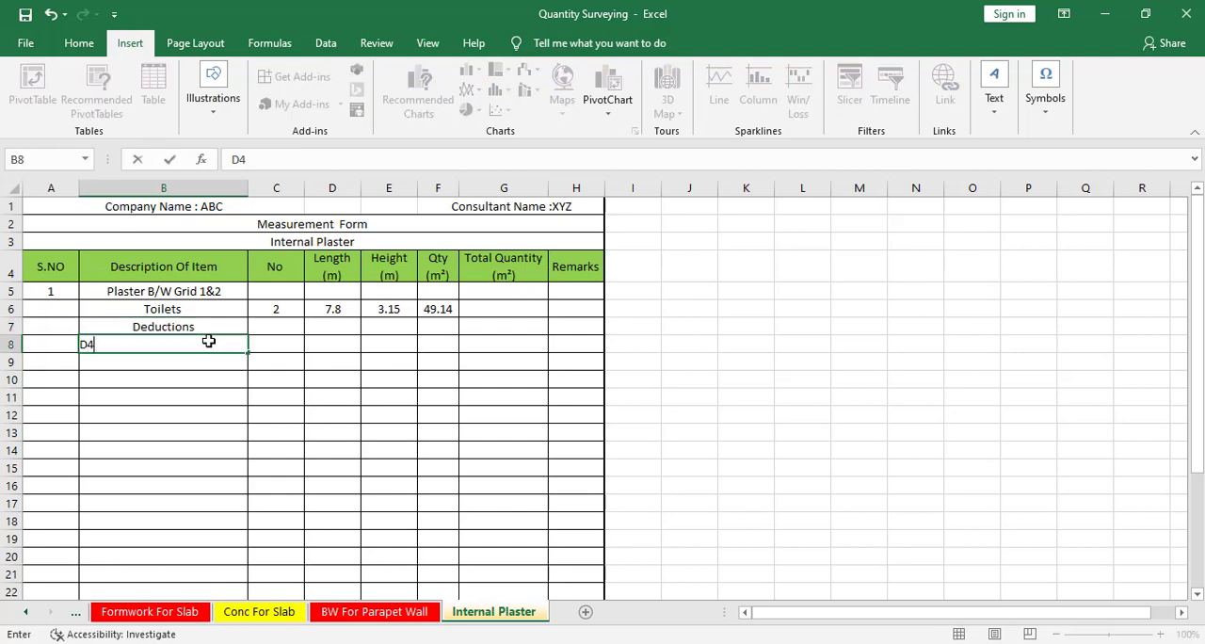
{"action": "key", "text": "Tab"}
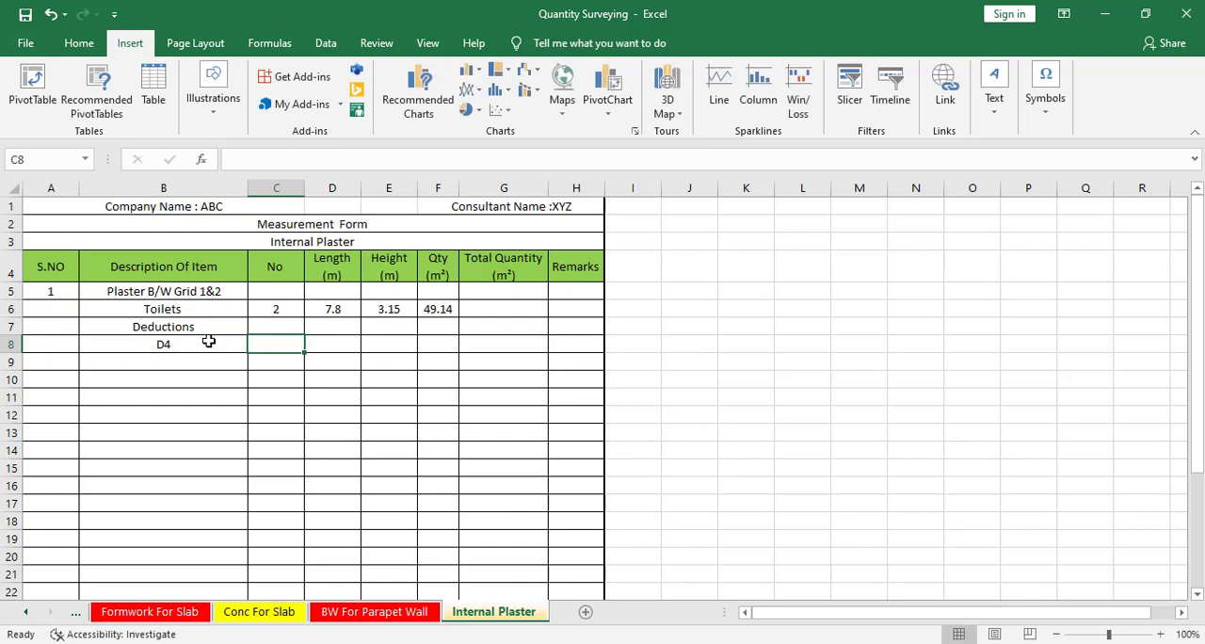
{"action": "type", "text": "-"}
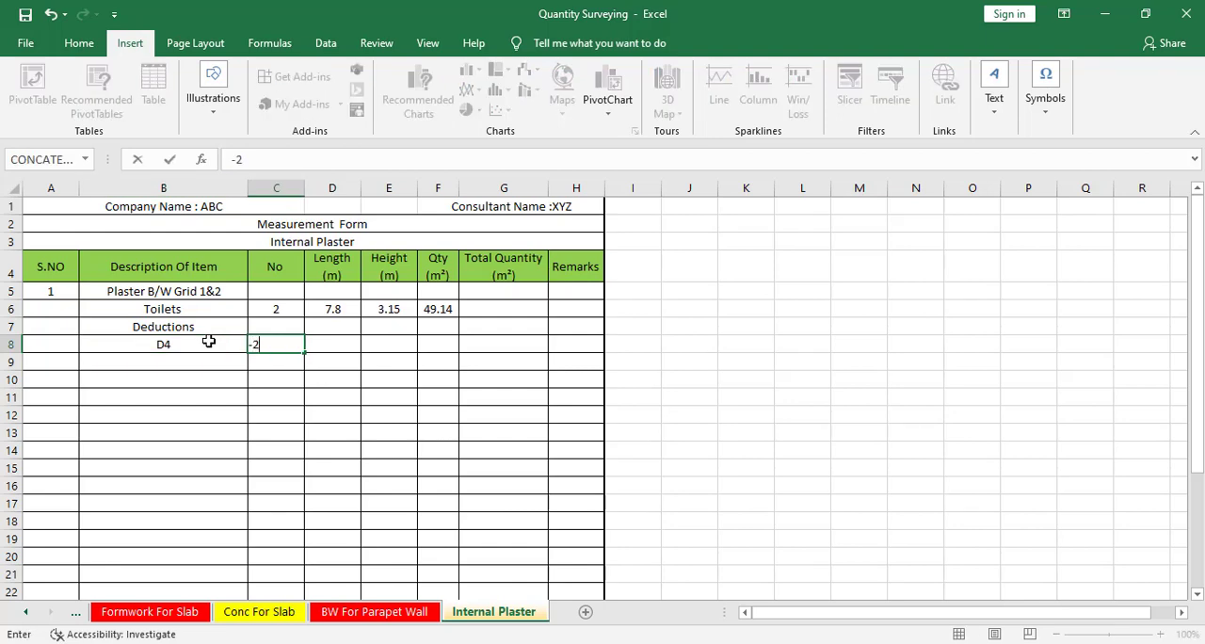
{"action": "type", "text": "2"}
{"action": "key", "text": "Tab"}
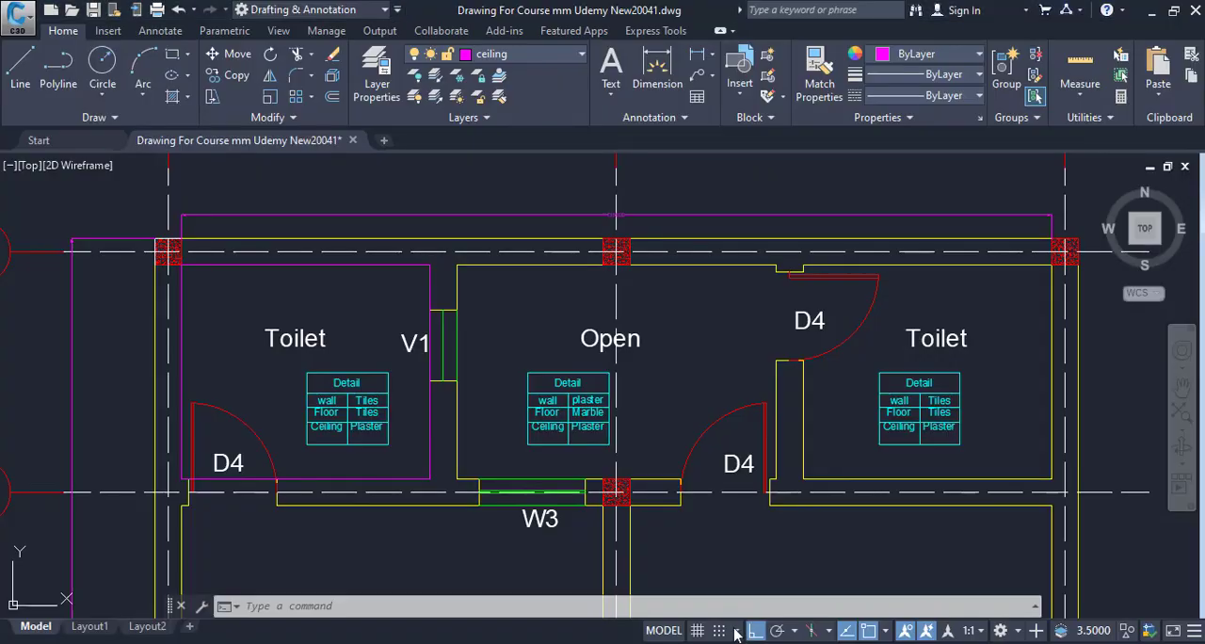
Look up D4 in the drawing's Doors and Windows Schedule and enter Length 0.75 and Height 2.1 for it in Excel row 8.
{"action": "scroll", "coordinate": [645, 331], "scroll_direction": "down", "scroll_amount": 5}
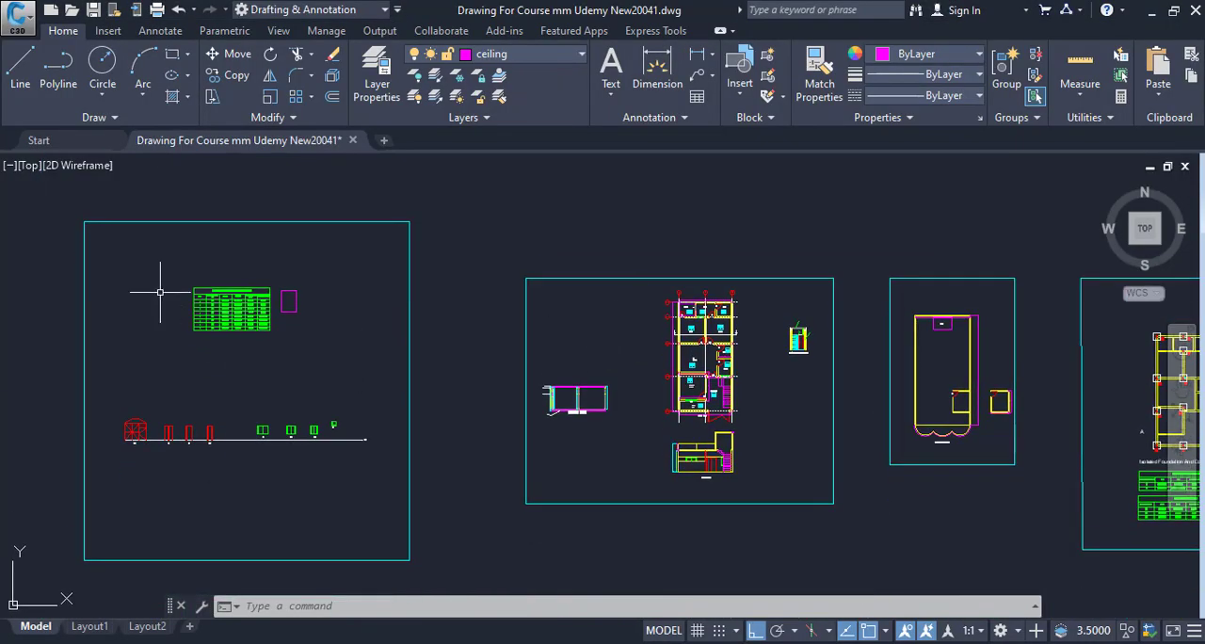
{"action": "scroll", "coordinate": [259, 282], "scroll_direction": "up", "scroll_amount": 6}
{"action": "left_click_drag", "start_coordinate": [348, 472], "coordinate": [212, 402]}
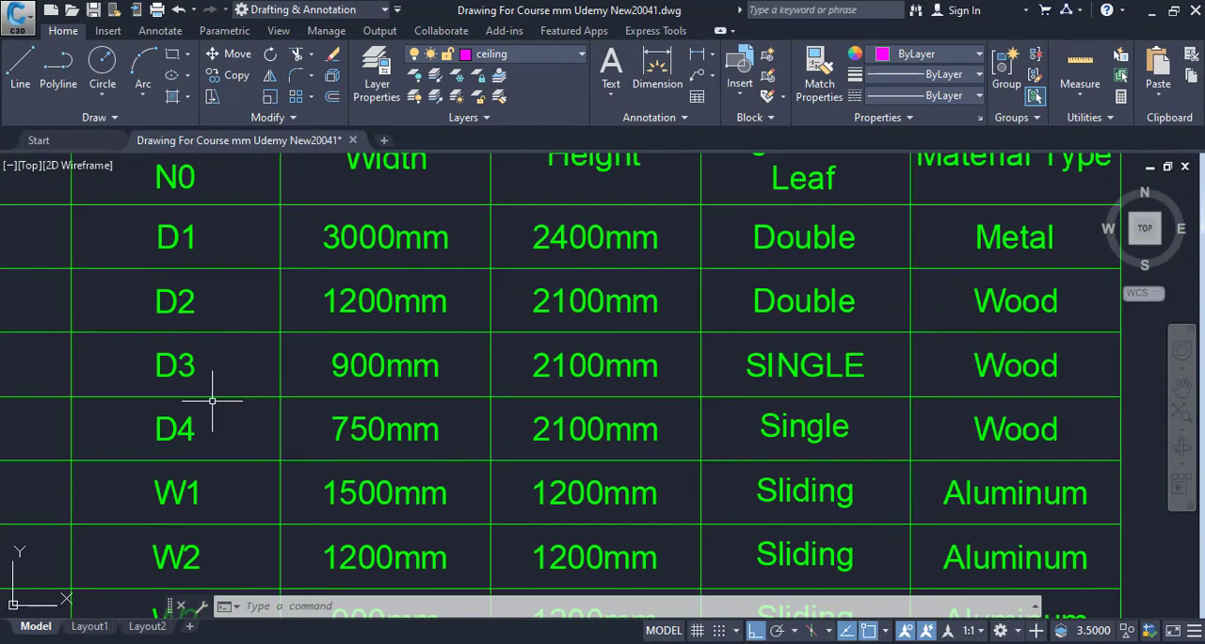
{"action": "left_click_drag", "start_coordinate": [405, 436], "coordinate": [268, 436]}
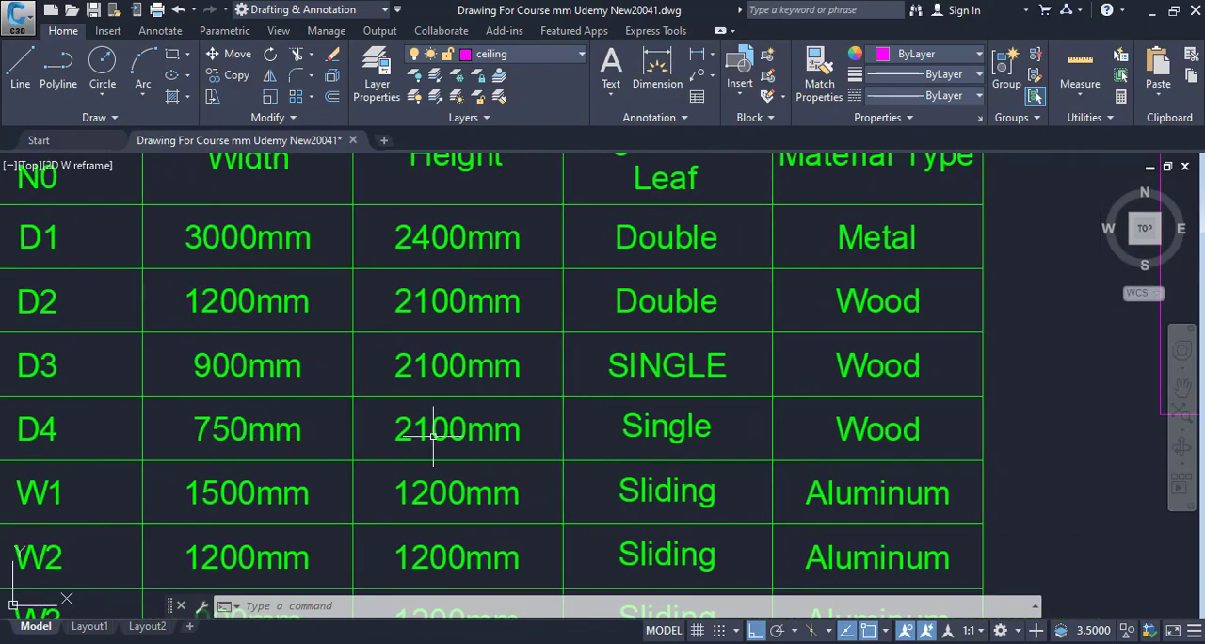
{"action": "key", "text": "alt+Tab"}
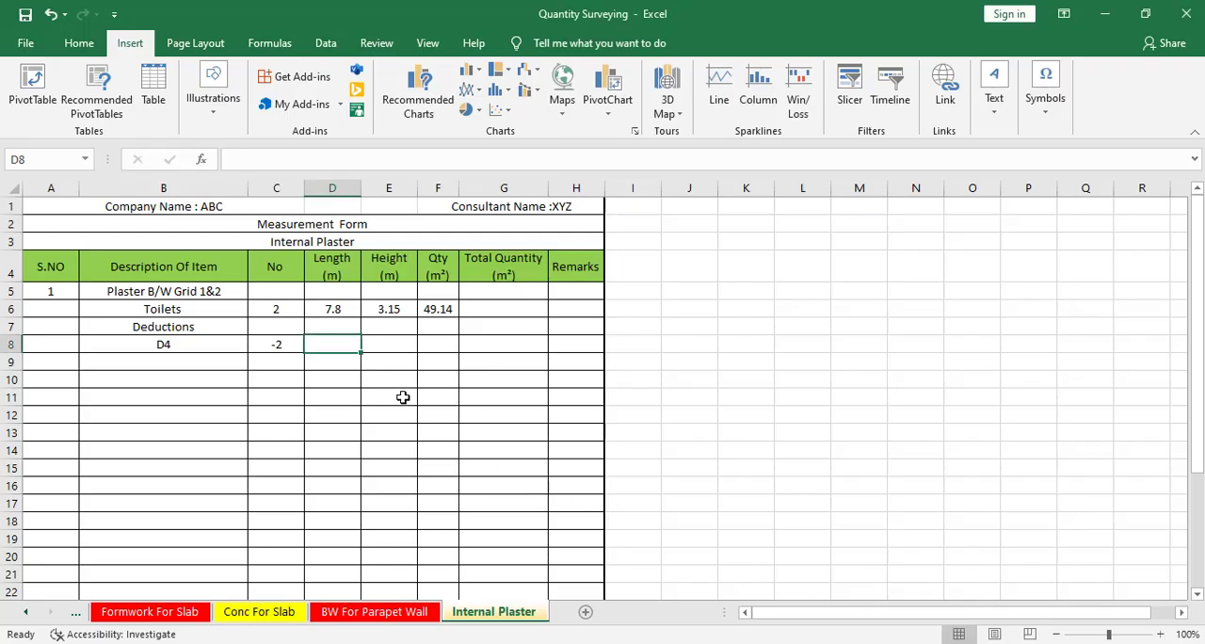
{"action": "type", "text": "0.75"}
{"action": "key", "text": "Tab"}
{"action": "type", "text": "2.1"}
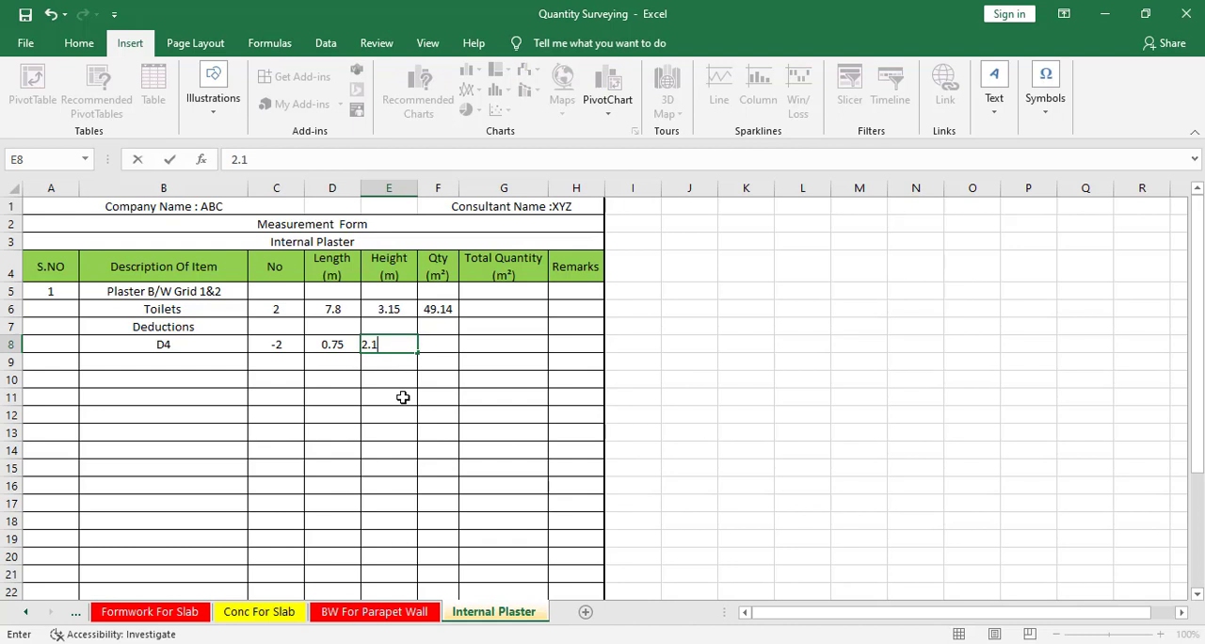
{"action": "left_click", "coordinate": [403, 398]}
Fill the Toilets quantity formula from cell F6 down to F8 to calculate the D4 deduction.
{"action": "left_click", "coordinate": [450, 308]}
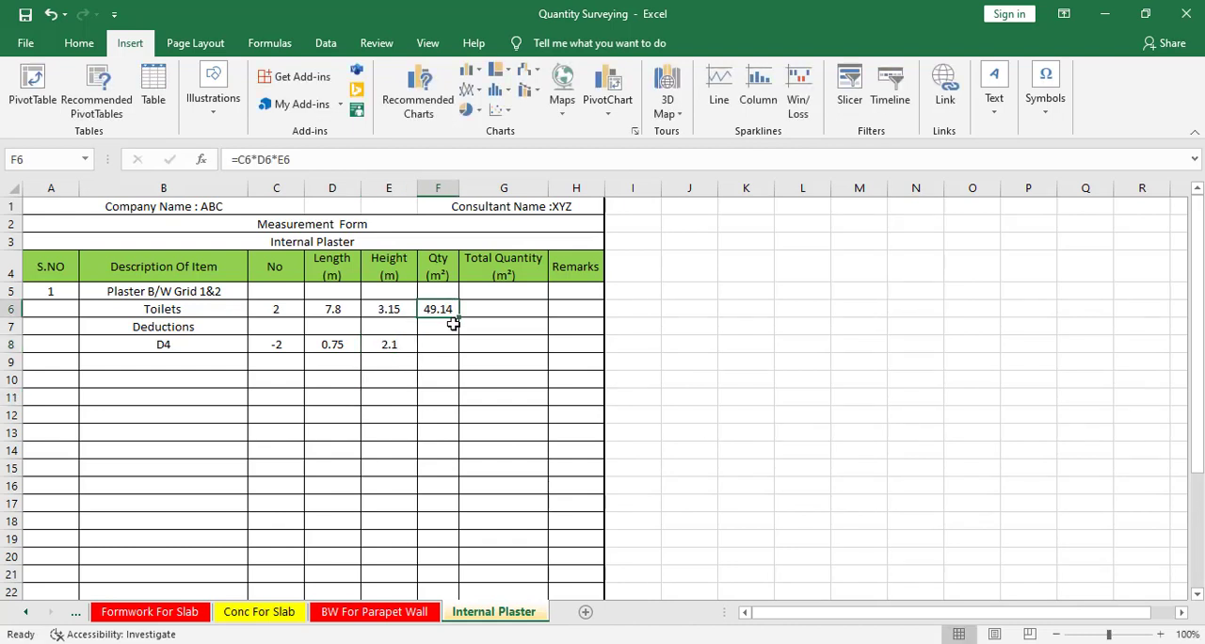
{"action": "left_click_drag", "start_coordinate": [462, 320], "coordinate": [461, 350]}
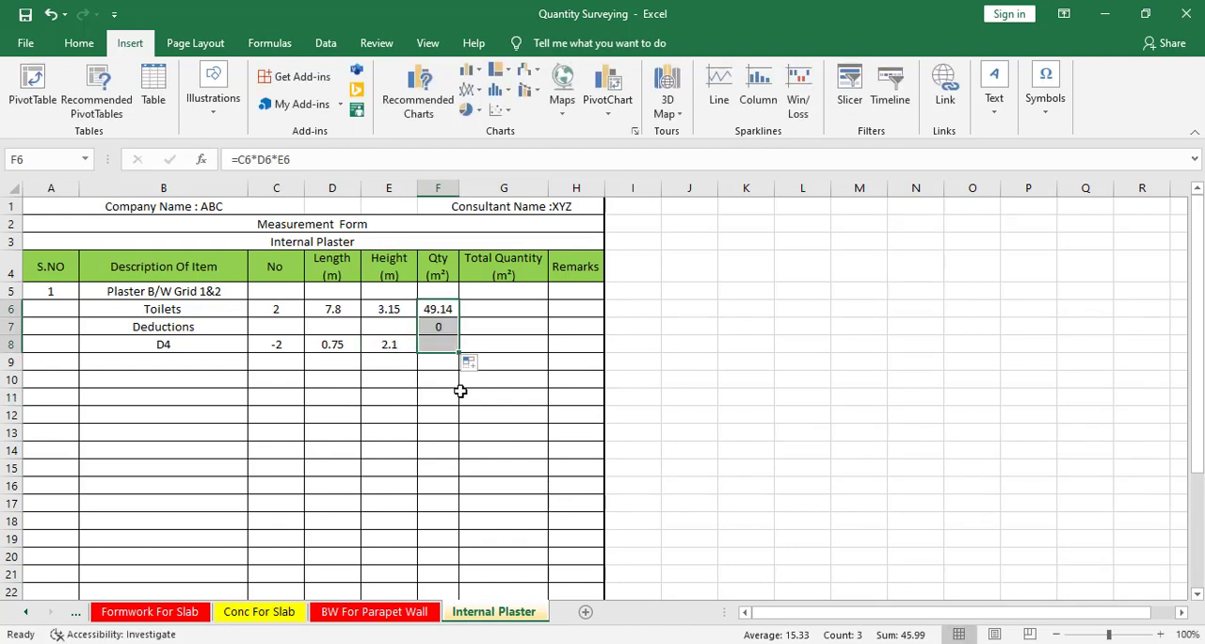
{"action": "left_click", "coordinate": [439, 345]}
Add a V1 ventilator entry in row 9 below D4 with a No of -1.
{"action": "left_click", "coordinate": [200, 366]}
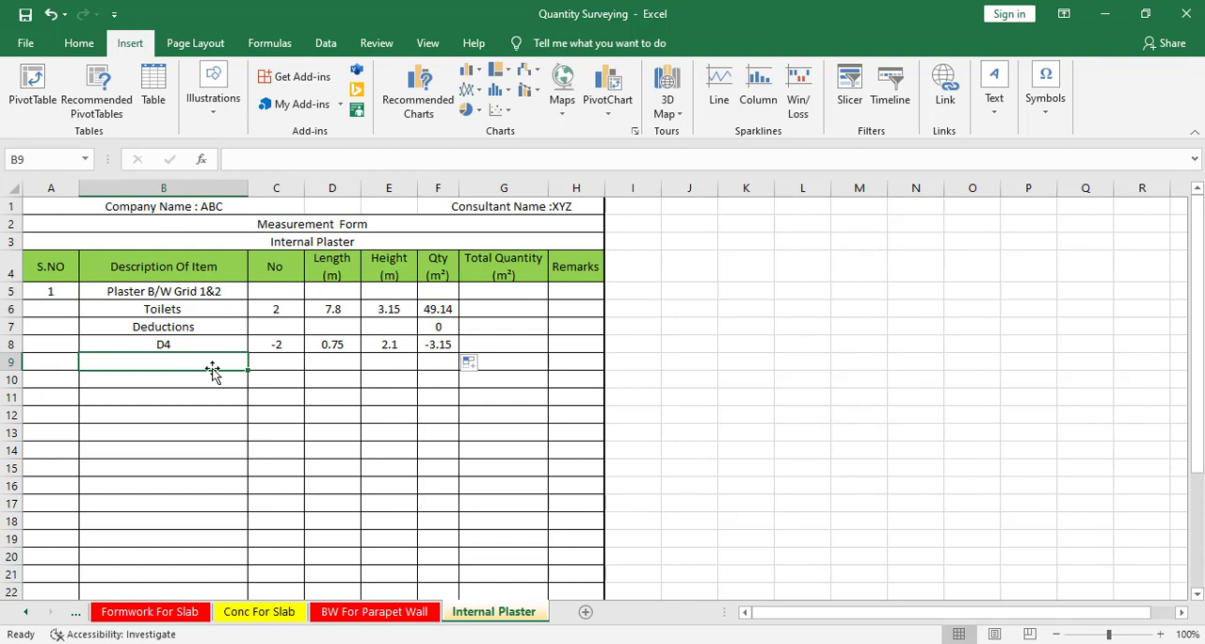
{"action": "type", "text": "v"}
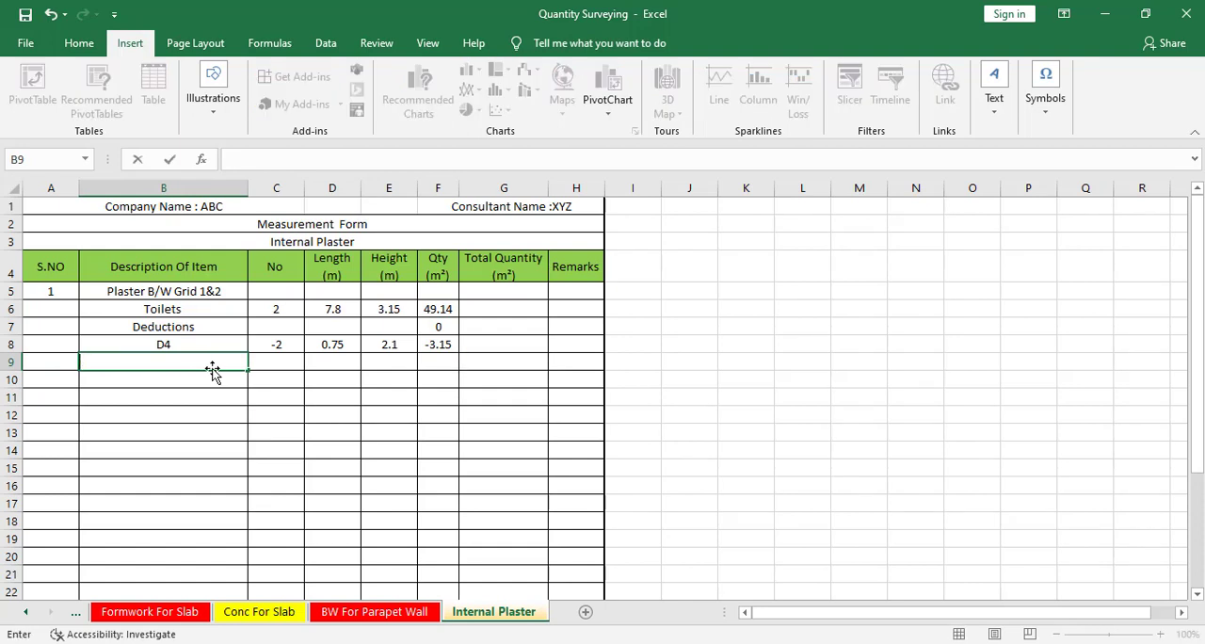
{"action": "type", "text": "1"}
{"action": "key", "text": "Tab"}
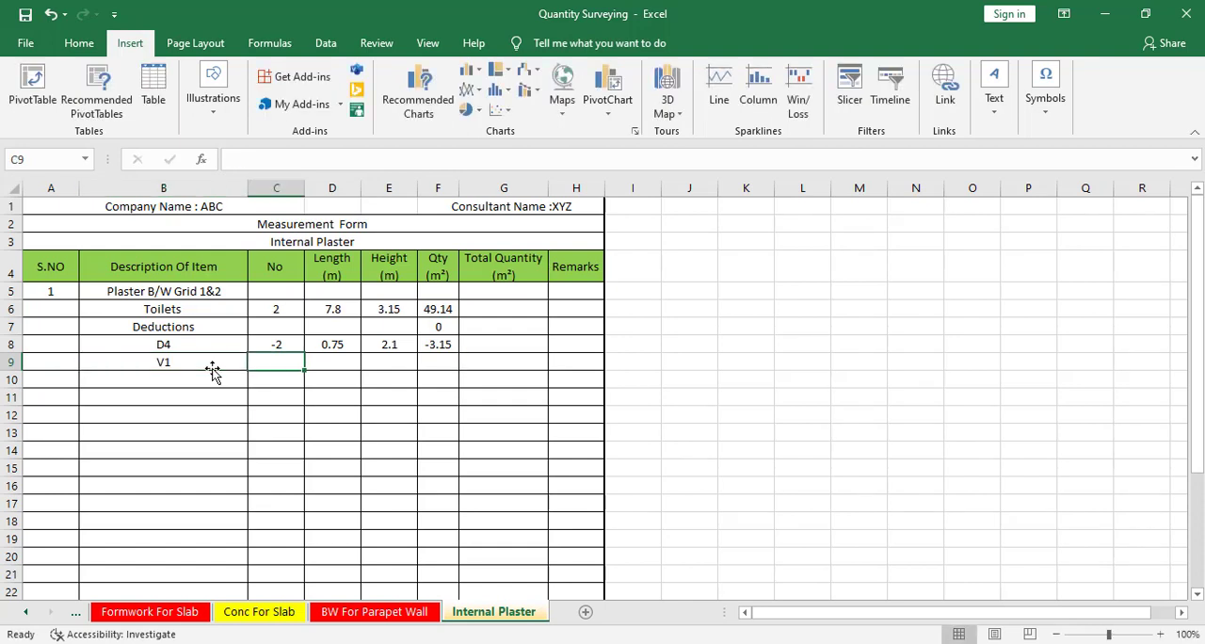
{"action": "type", "text": "1"}
{"action": "key", "text": "Tab"}
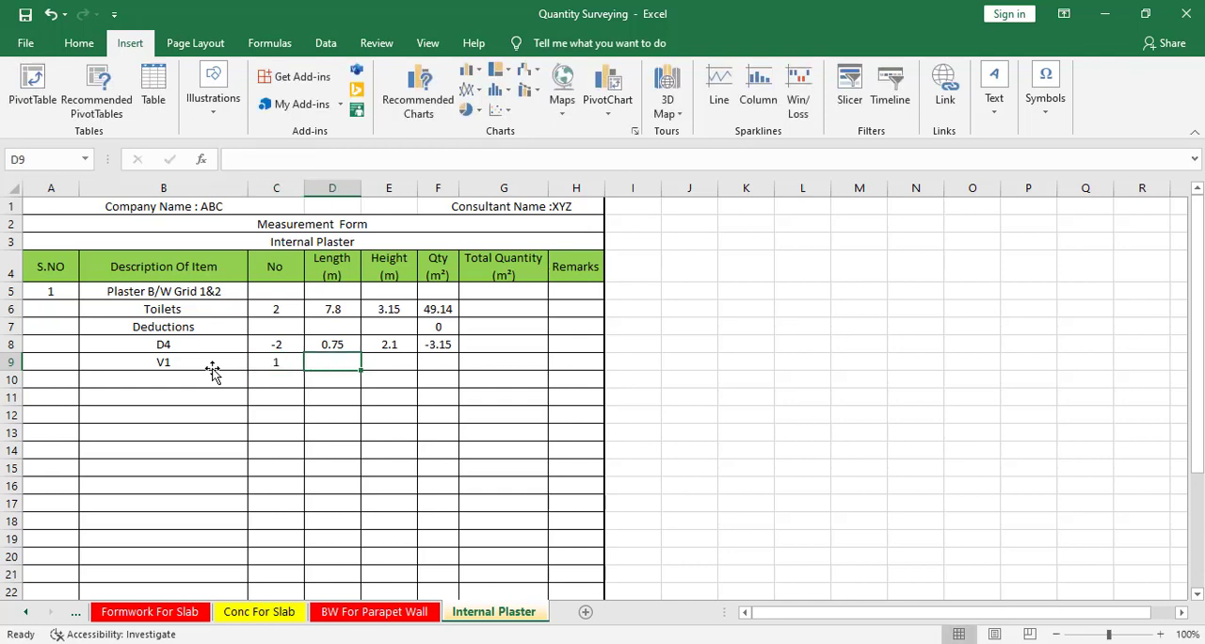
{"action": "key", "text": "Left"}
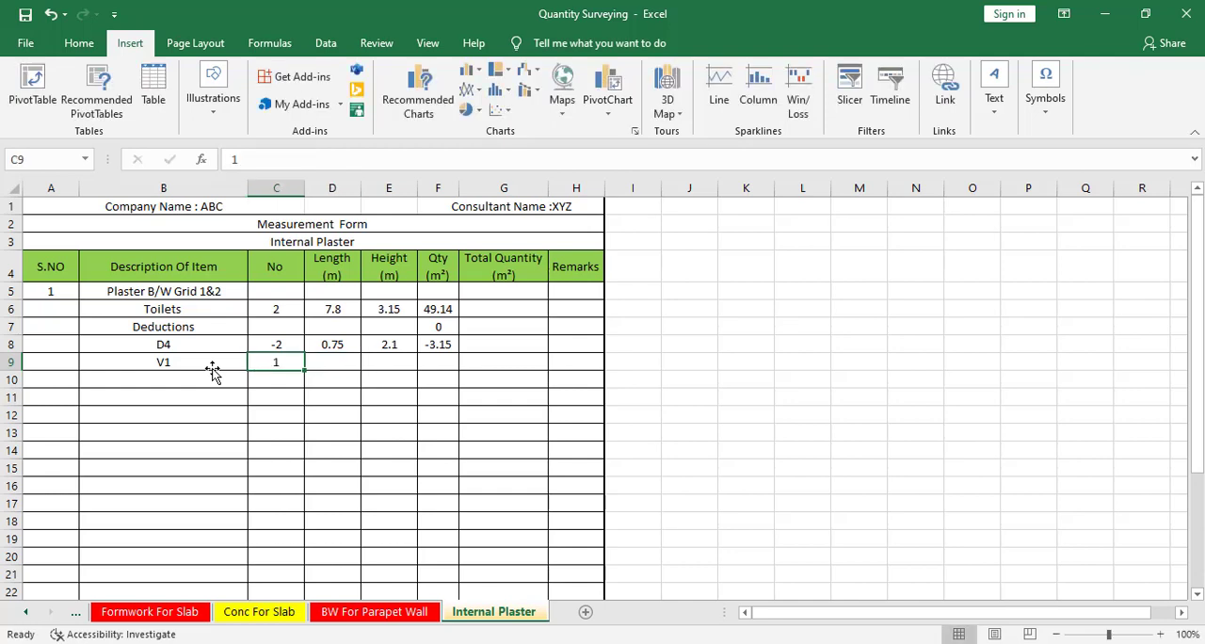
{"action": "type", "text": "-1"}
{"action": "key", "text": "Tab"}
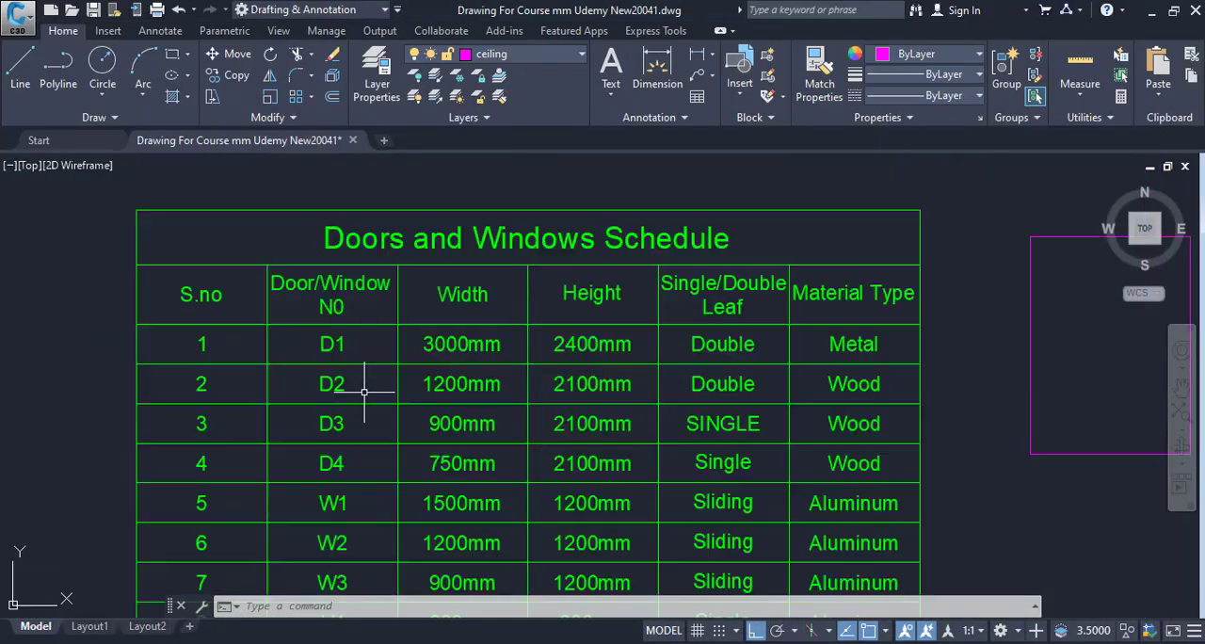
Look up V1 in the CAD Doors and Windows Schedule and enter Length 0.6 and Height 0.6 for it in Excel row 9.
{"action": "scroll", "coordinate": [364, 392], "scroll_direction": "up", "scroll_amount": 3}
{"action": "left_click_drag", "start_coordinate": [334, 436], "coordinate": [352, 309]}
{"action": "left_click_drag", "start_coordinate": [387, 430], "coordinate": [380, 298]}
{"action": "left_click_drag", "start_coordinate": [386, 389], "coordinate": [387, 377]}
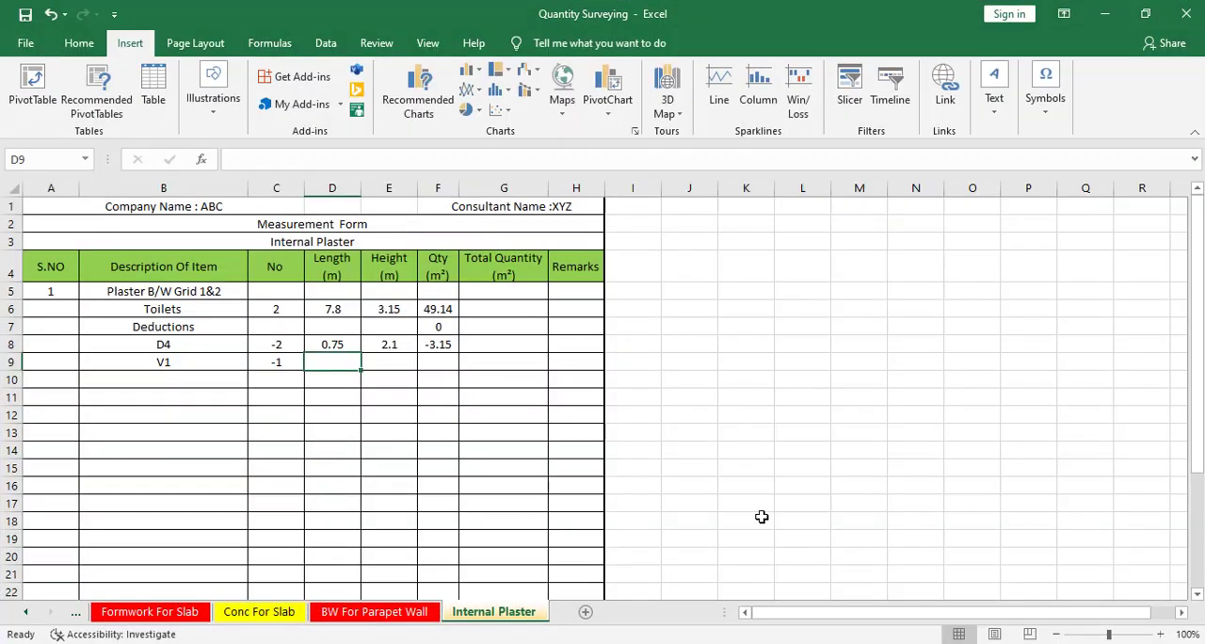
{"action": "type", "text": "0.6"}
{"action": "key", "text": "Right"}
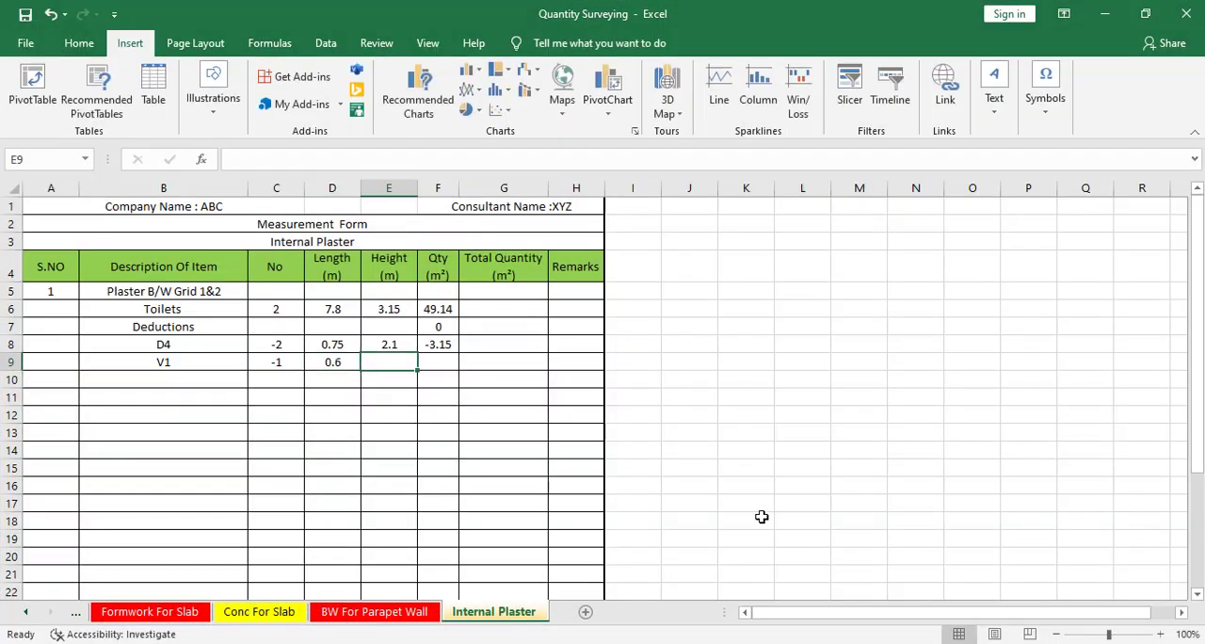
{"action": "type", "text": "0.6"}
{"action": "key", "text": "Return"}
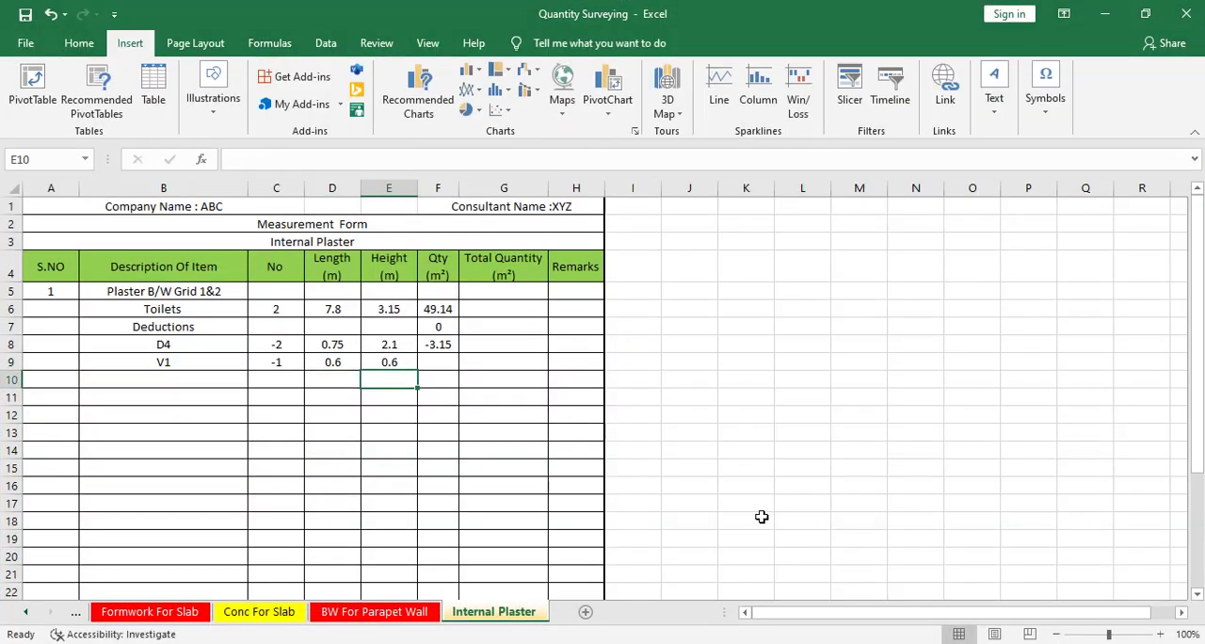
Fill the quantity formula from cell F8 down the Qty column to row 30, just above the green total row.
{"action": "left_click", "coordinate": [444, 342]}
{"action": "left_click_drag", "start_coordinate": [460, 354], "coordinate": [461, 576]}
{"action": "scroll", "coordinate": [498, 457], "scroll_direction": "down", "scroll_amount": 2}
{"action": "scroll", "coordinate": [471, 449], "scroll_direction": "up", "scroll_amount": 1}
{"action": "scroll", "coordinate": [470, 449], "scroll_direction": "down", "scroll_amount": 3}
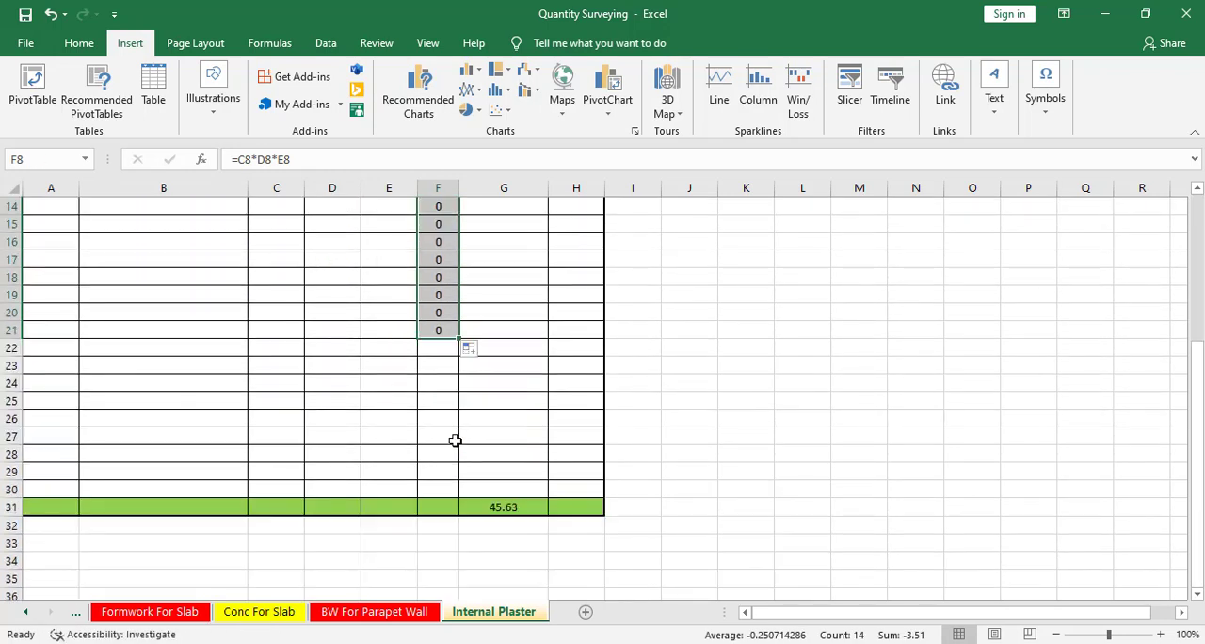
{"action": "left_click_drag", "start_coordinate": [458, 341], "coordinate": [463, 487]}
{"action": "scroll", "coordinate": [486, 423], "scroll_direction": "up", "scroll_amount": 2}
{"action": "scroll", "coordinate": [485, 424], "scroll_direction": "up", "scroll_amount": 2}
{"action": "left_click", "coordinate": [394, 395]}
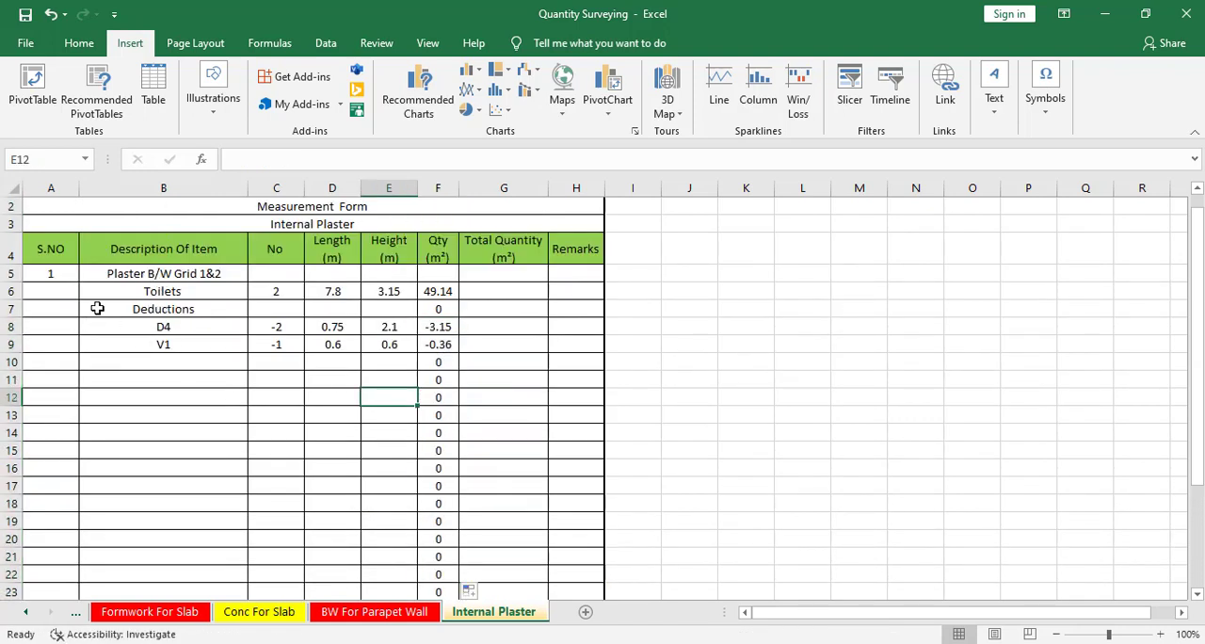
Add an Open Area entry in row 10 below V1 with a No of 1.
{"action": "left_click", "coordinate": [156, 359]}
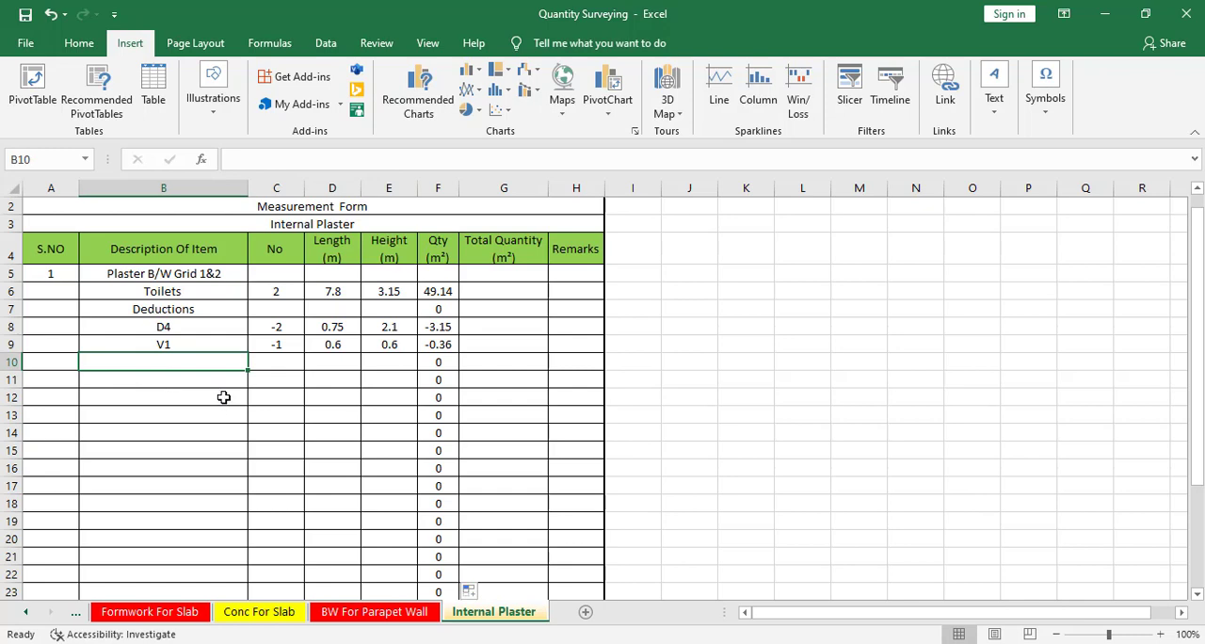
{"action": "type", "text": "oP"}
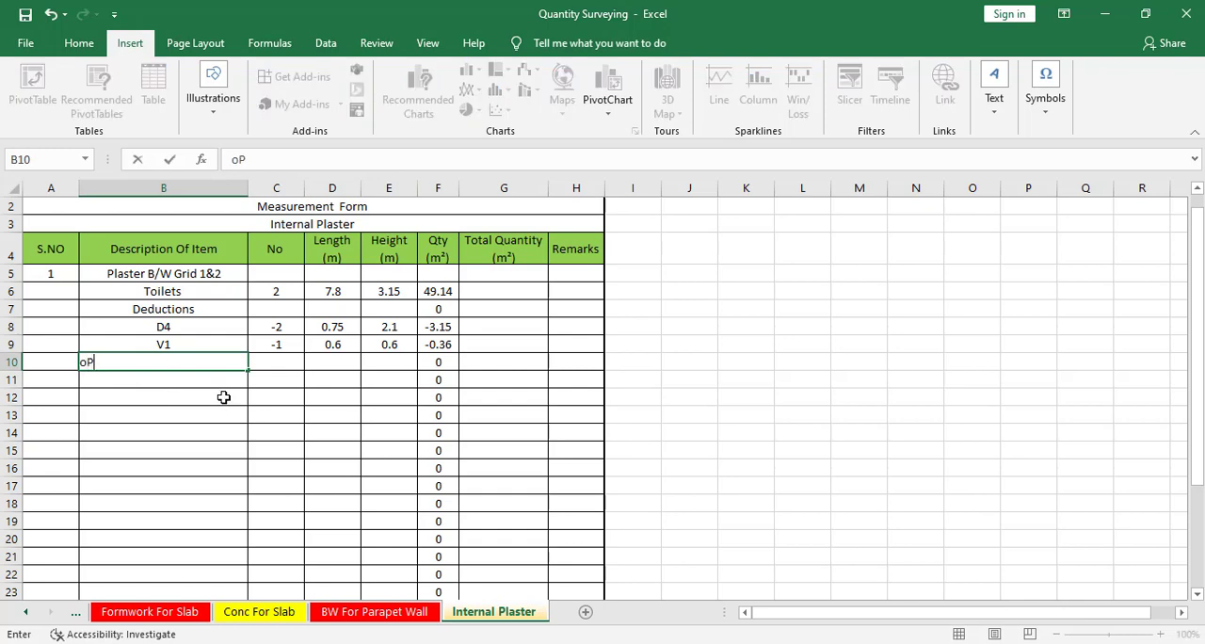
{"action": "type", "text": "EN "}
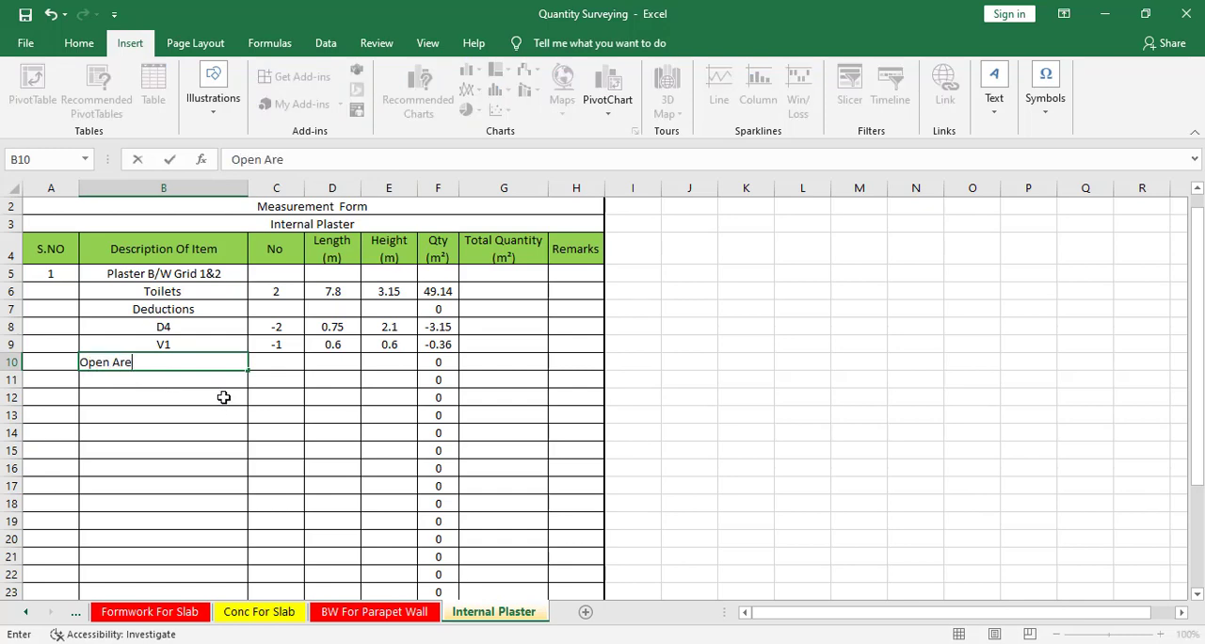
{"action": "type", "text": "Area"}
{"action": "left_click", "coordinate": [277, 364]}
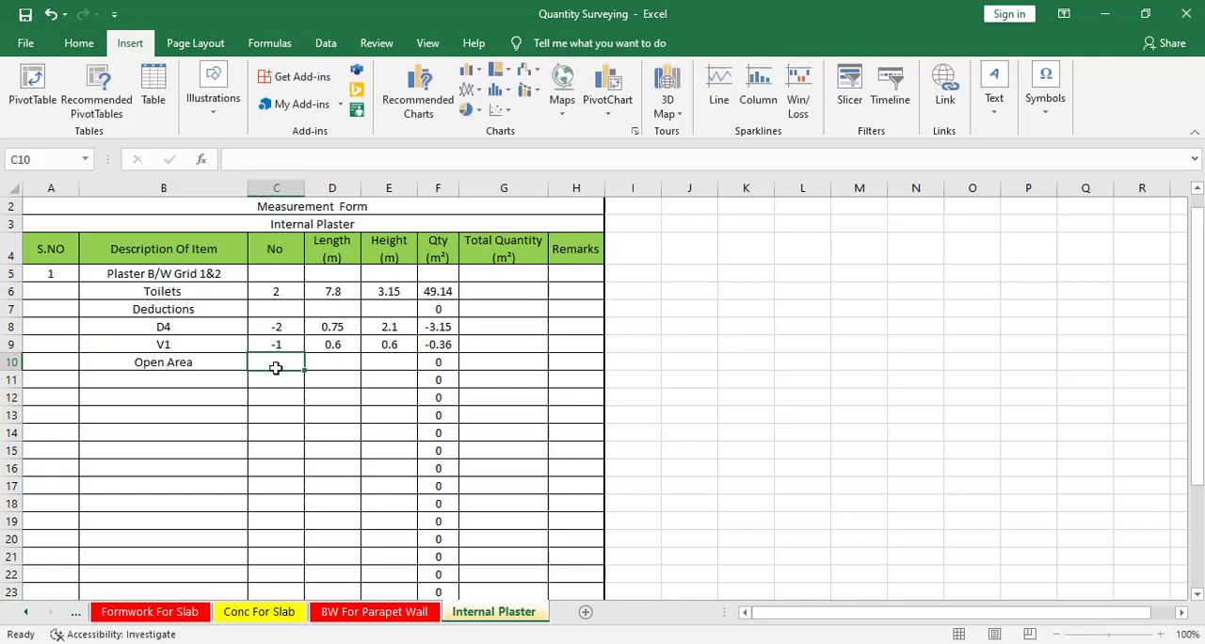
{"action": "type", "text": "1"}
{"action": "key", "text": "Tab"}
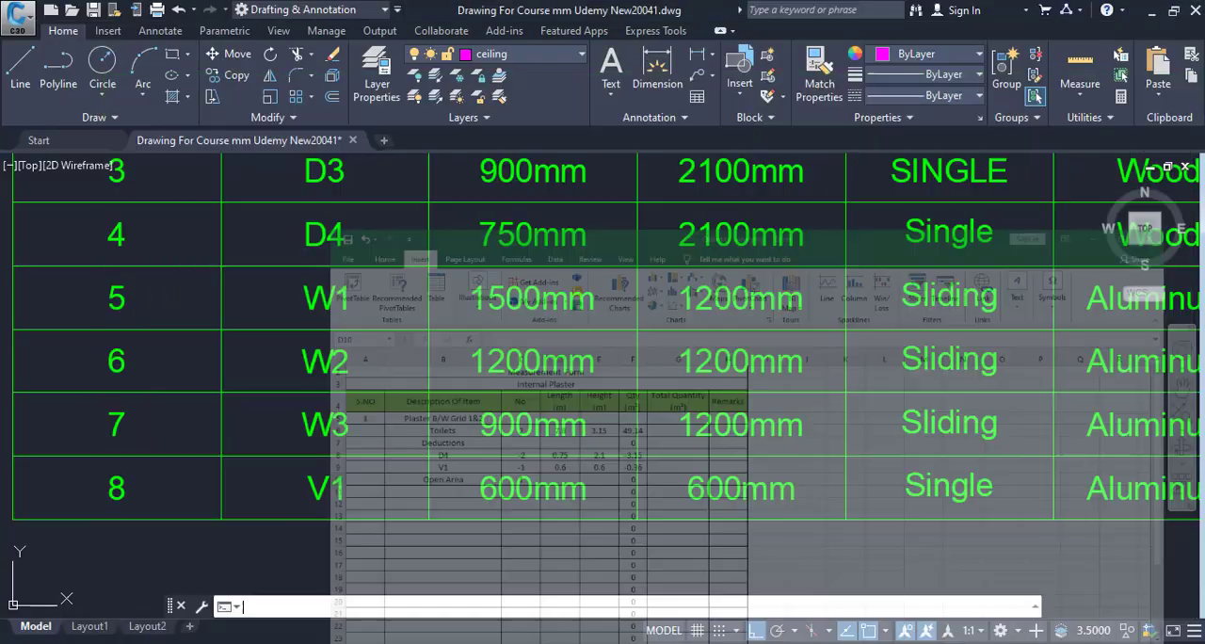
Switch to the CAD drawing and draw a rectangle along the inner wall faces of the Open area between the toilets.
{"action": "scroll", "coordinate": [492, 399], "scroll_direction": "down", "scroll_amount": 5}
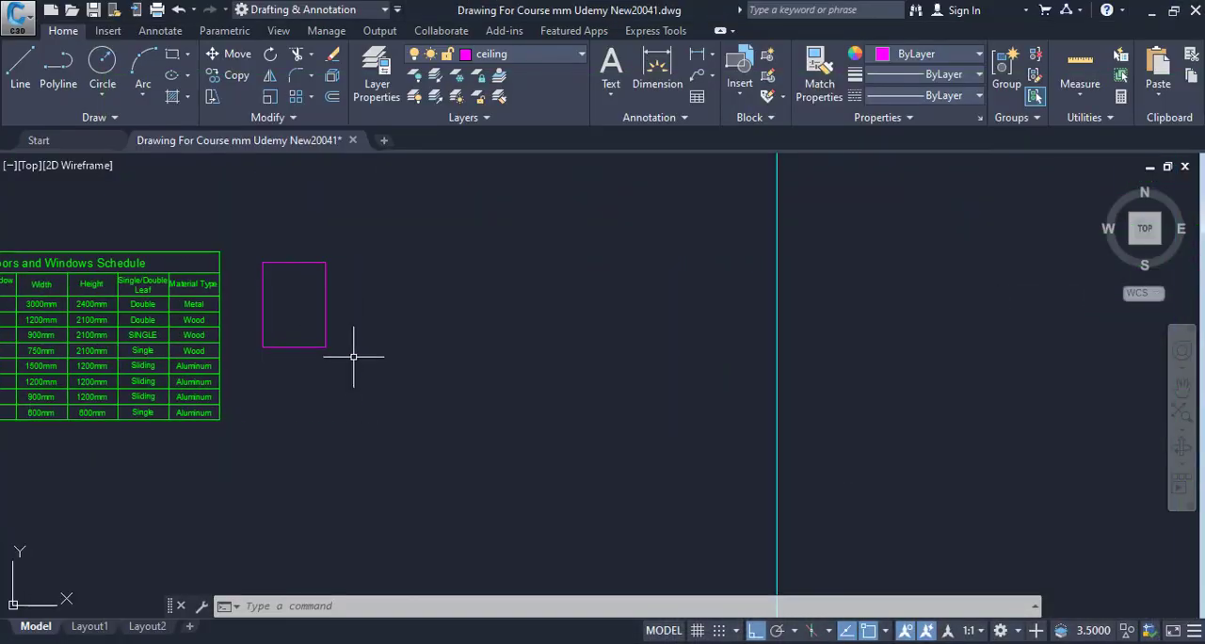
{"action": "scroll", "coordinate": [354, 356], "scroll_direction": "down", "scroll_amount": 4}
{"action": "left_click_drag", "start_coordinate": [354, 357], "coordinate": [94, 393]}
{"action": "left_click_drag", "start_coordinate": [564, 386], "coordinate": [285, 355]}
{"action": "scroll", "coordinate": [428, 361], "scroll_direction": "up", "scroll_amount": 10}
{"action": "left_click_drag", "start_coordinate": [435, 367], "coordinate": [328, 399]}
{"action": "type", "text": "REC"}
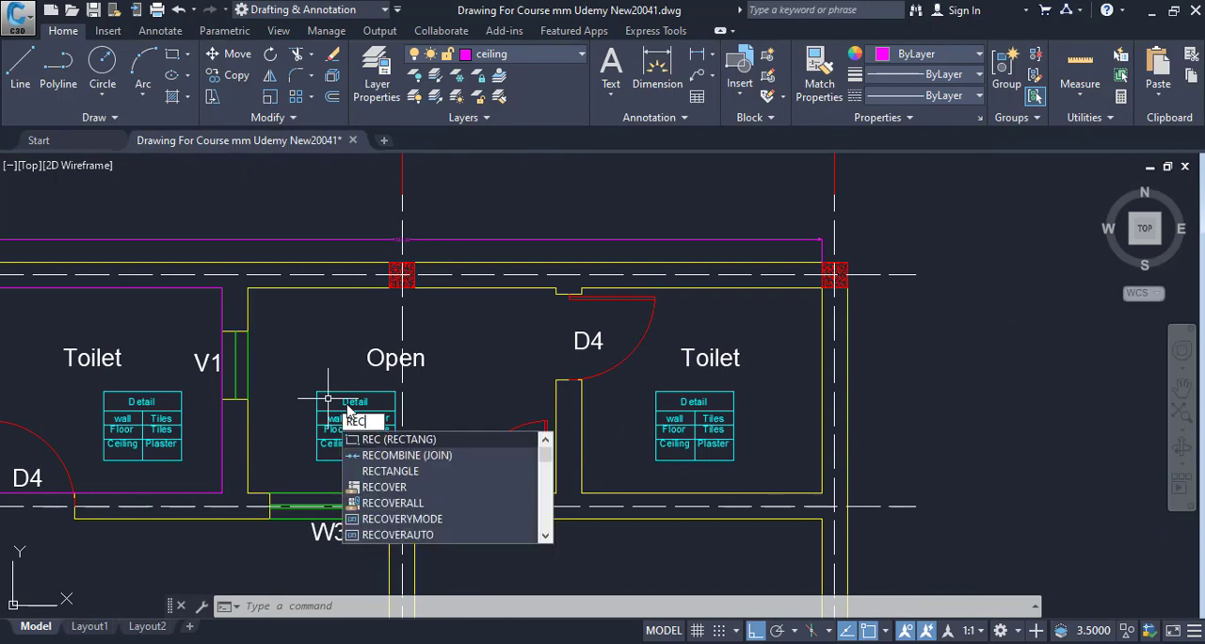
{"action": "key", "text": "Return"}
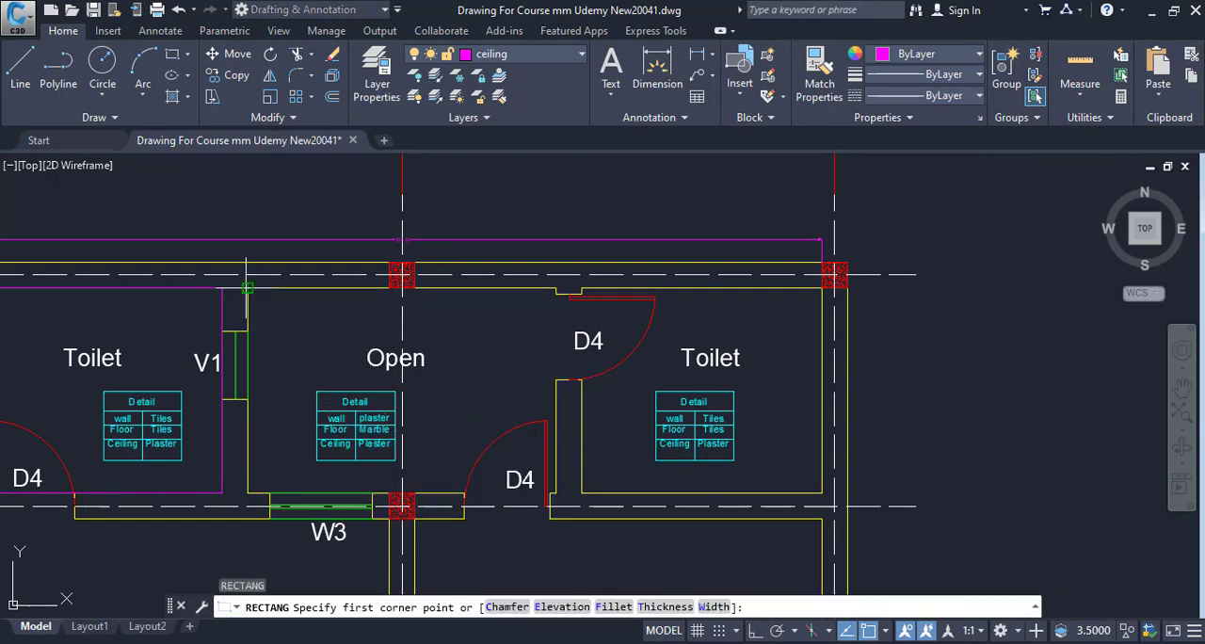
{"action": "left_click", "coordinate": [248, 288]}
{"action": "scroll", "coordinate": [593, 473], "scroll_direction": "up", "scroll_amount": 4}
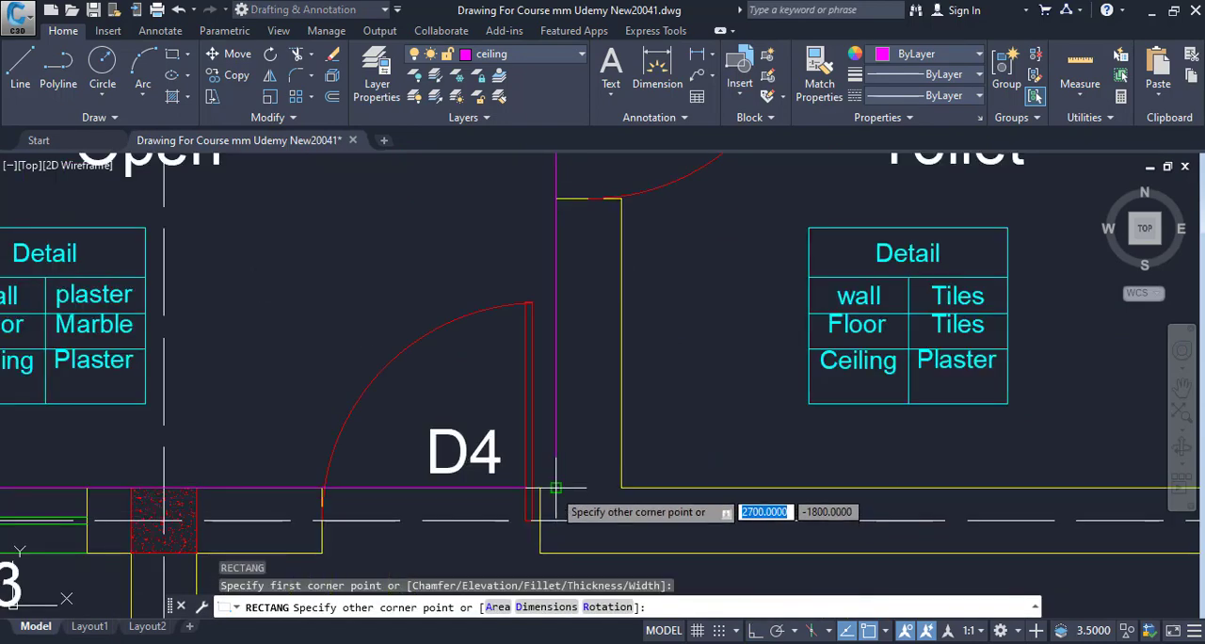
{"action": "left_click", "coordinate": [554, 492]}
{"action": "scroll", "coordinate": [659, 466], "scroll_direction": "down", "scroll_amount": 4}
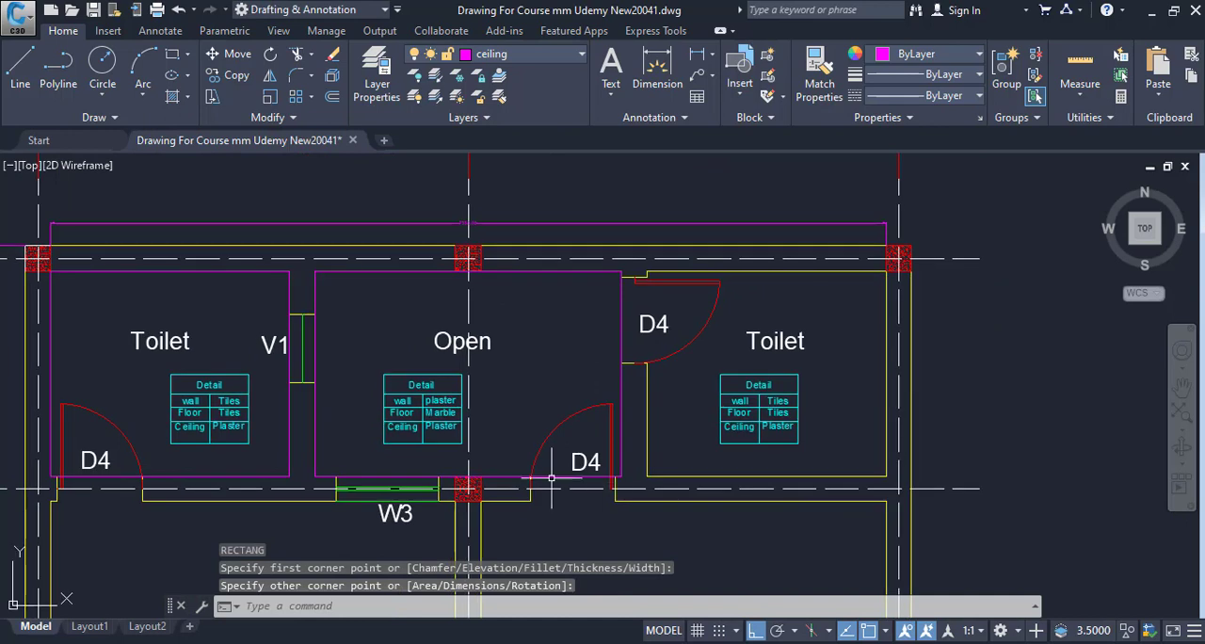
List the Open area rectangle's perimeter in CAD and enter Length 9 and Height 3.15 for Open Area in Excel row 10.
{"action": "left_click", "coordinate": [315, 431]}
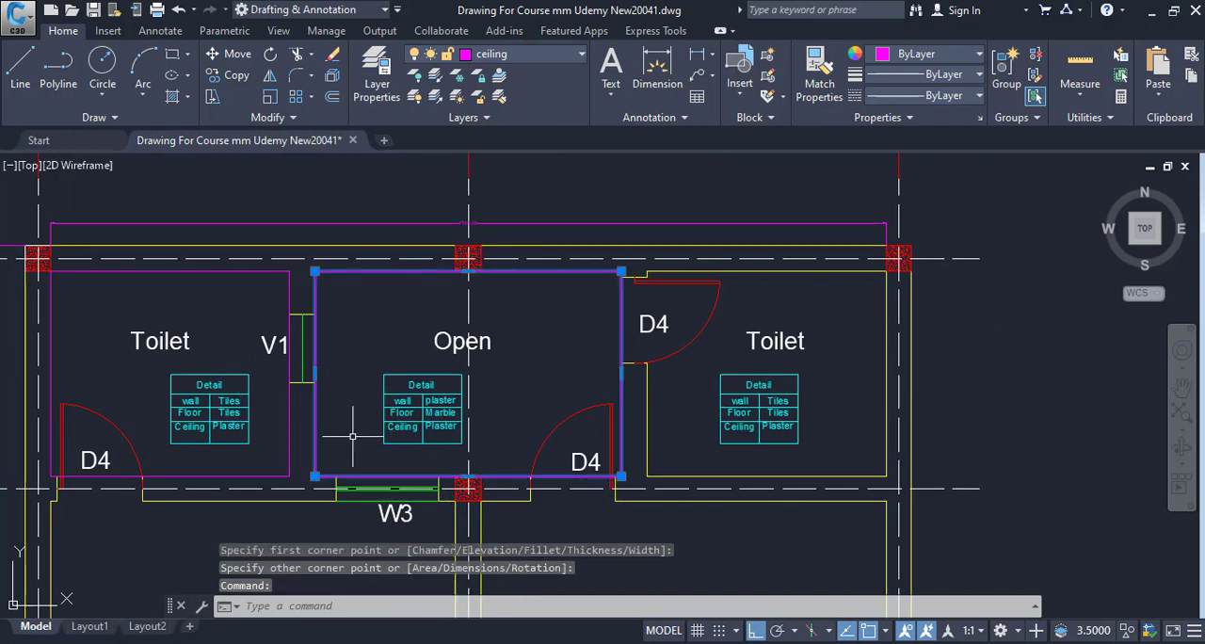
{"action": "type", "text": "LI"}
{"action": "key", "text": "Return"}
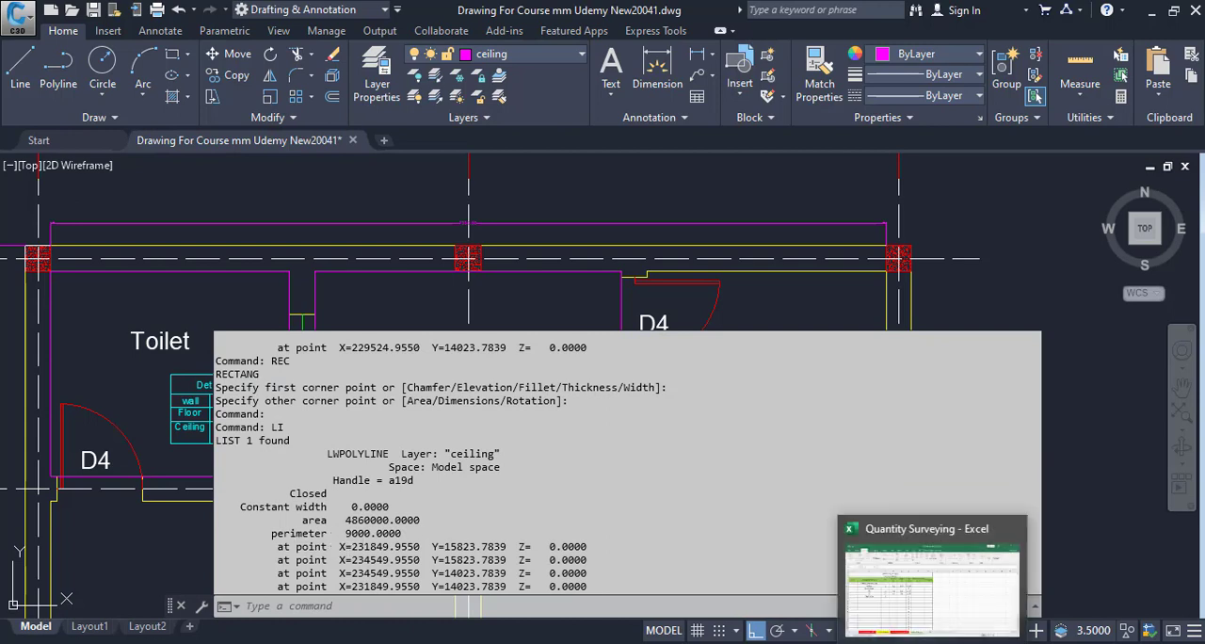
{"action": "left_click", "coordinate": [935, 643]}
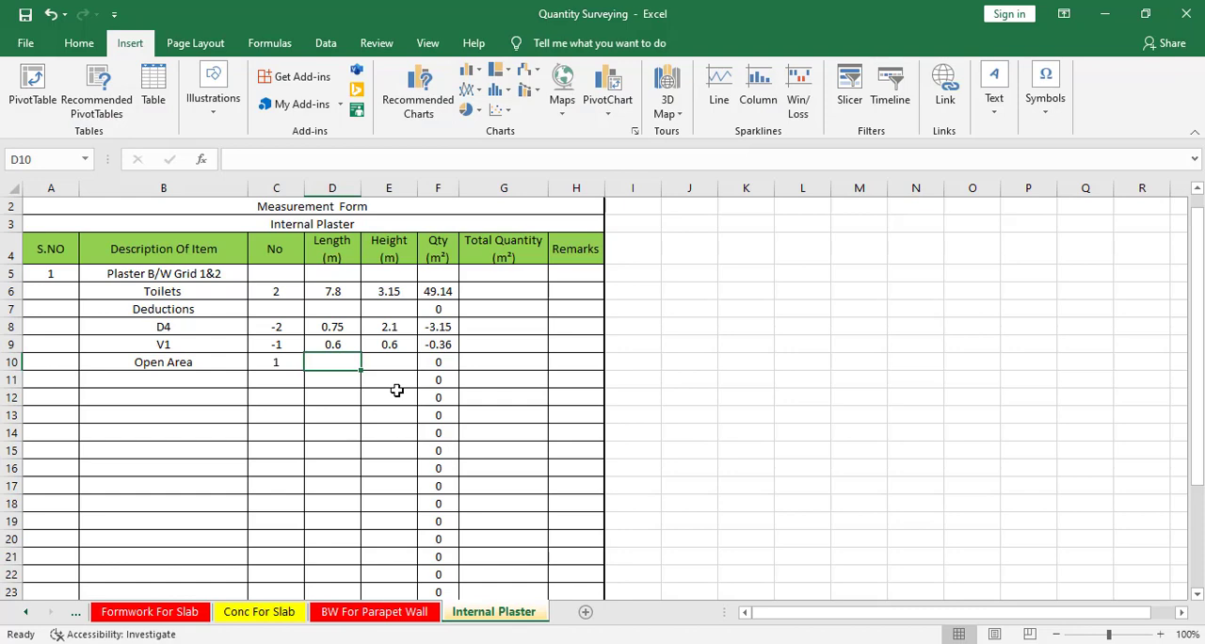
{"action": "type", "text": "9"}
{"action": "key", "text": "Tab"}
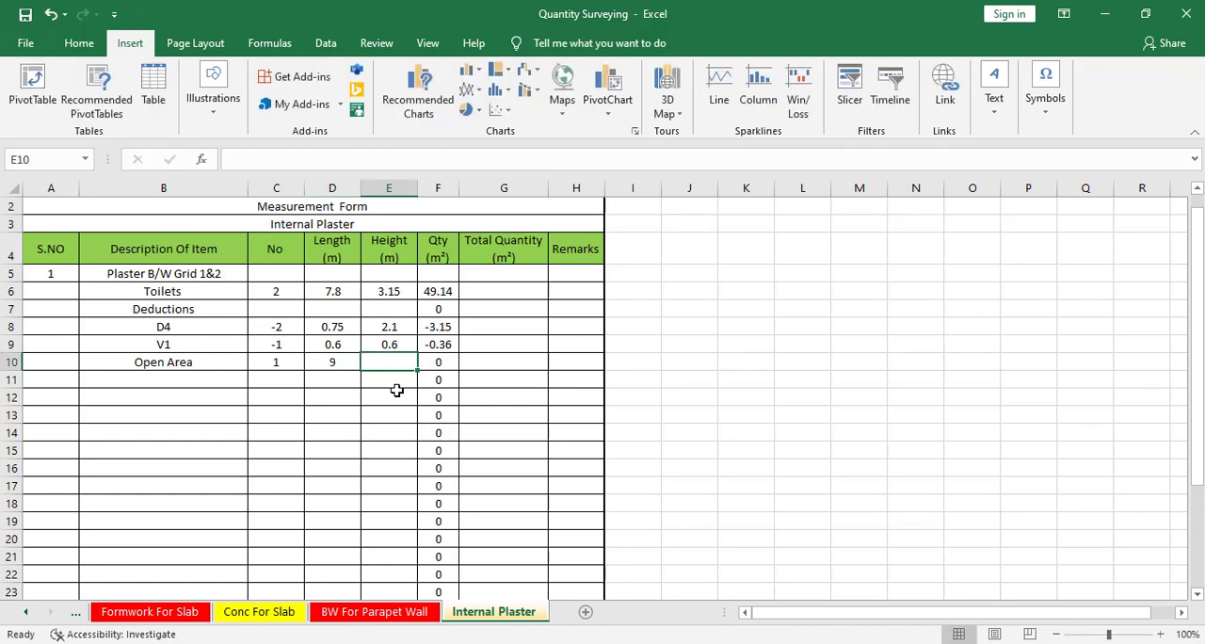
{"action": "type", "text": "3.15"}
{"action": "key", "text": "Return"}
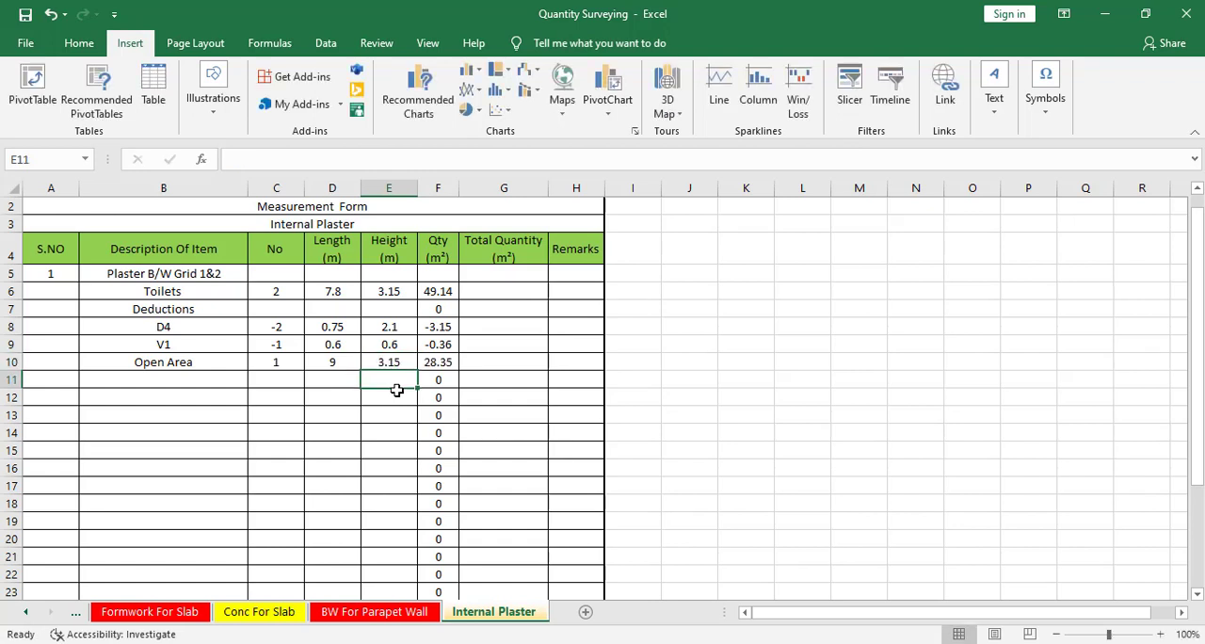
Check the Open area's openings in the CAD plan and copy the Deductions, D4 and V1 entries from B7:F9 to B11 in Excel.
{"action": "left_click", "coordinate": [198, 381]}
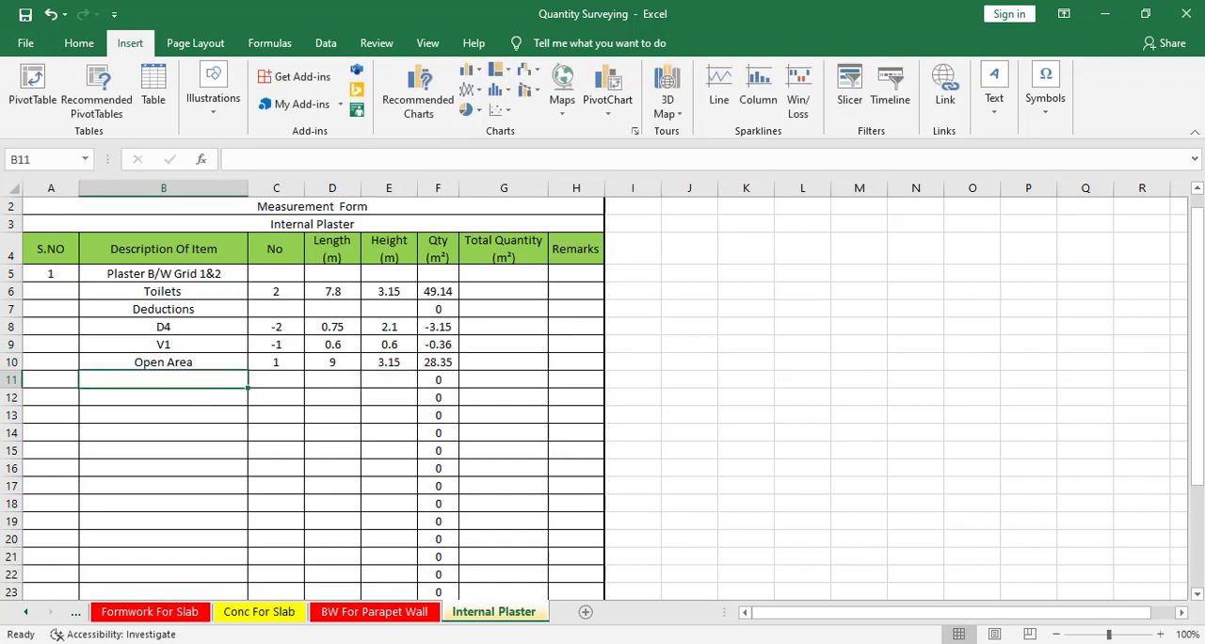
{"action": "key", "text": "alt+Tab"}
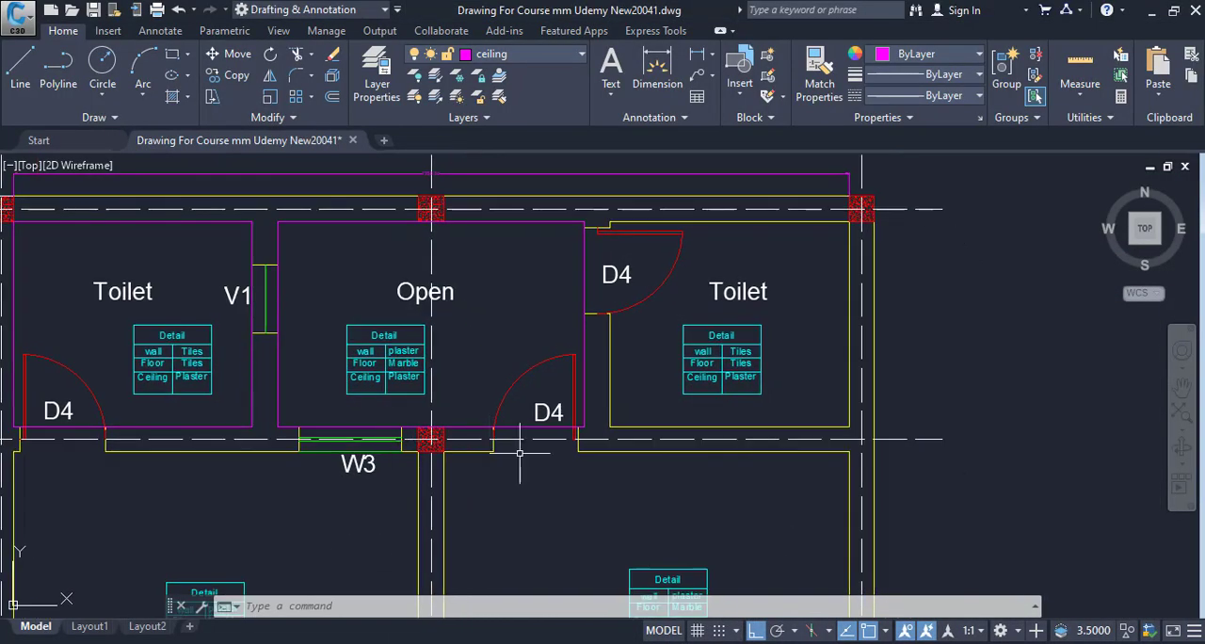
{"action": "left_click_drag", "start_coordinate": [519, 453], "coordinate": [519, 475]}
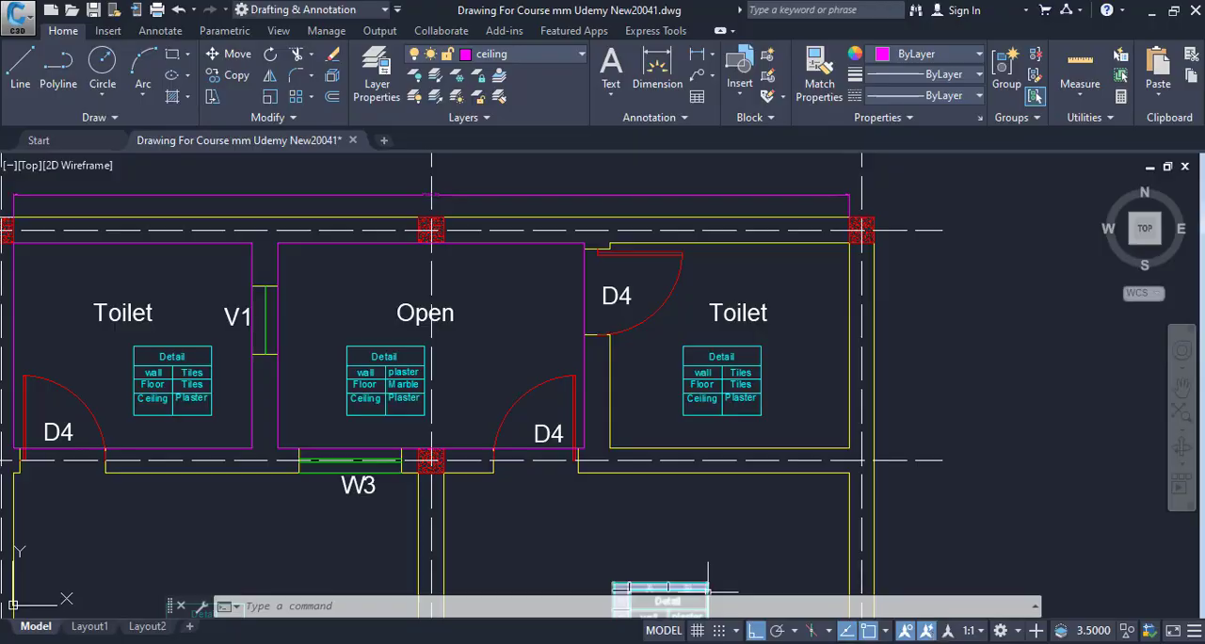
{"action": "key", "text": "alt+Tab"}
{"action": "left_click_drag", "start_coordinate": [105, 314], "coordinate": [428, 334]}
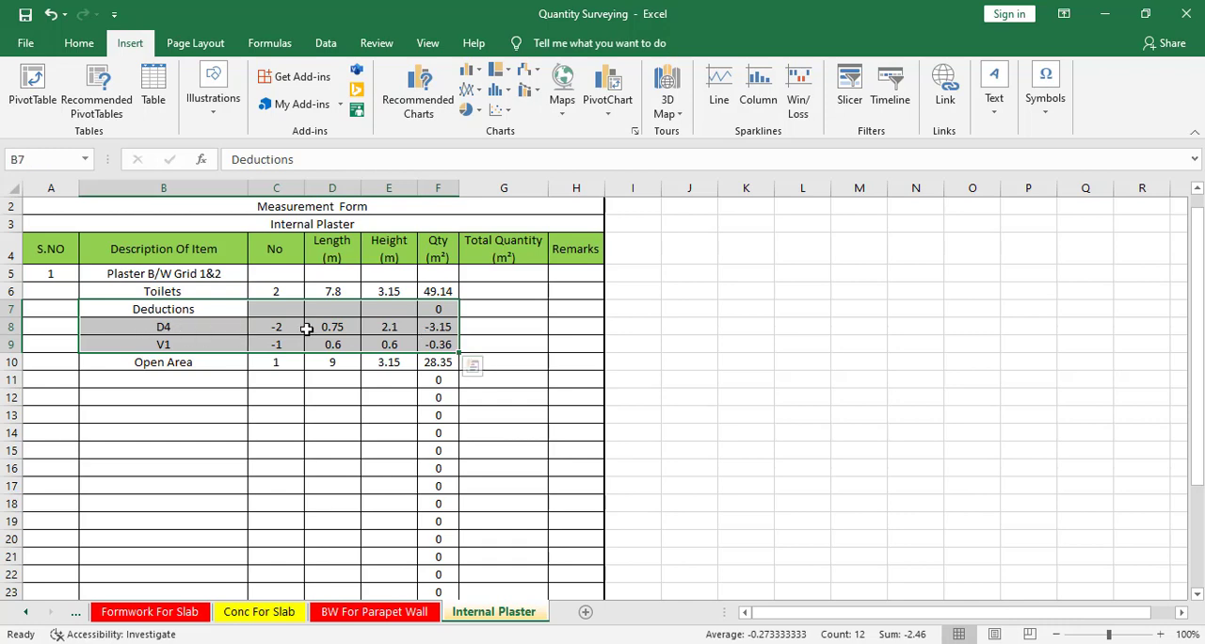
{"action": "right_click", "coordinate": [332, 329]}
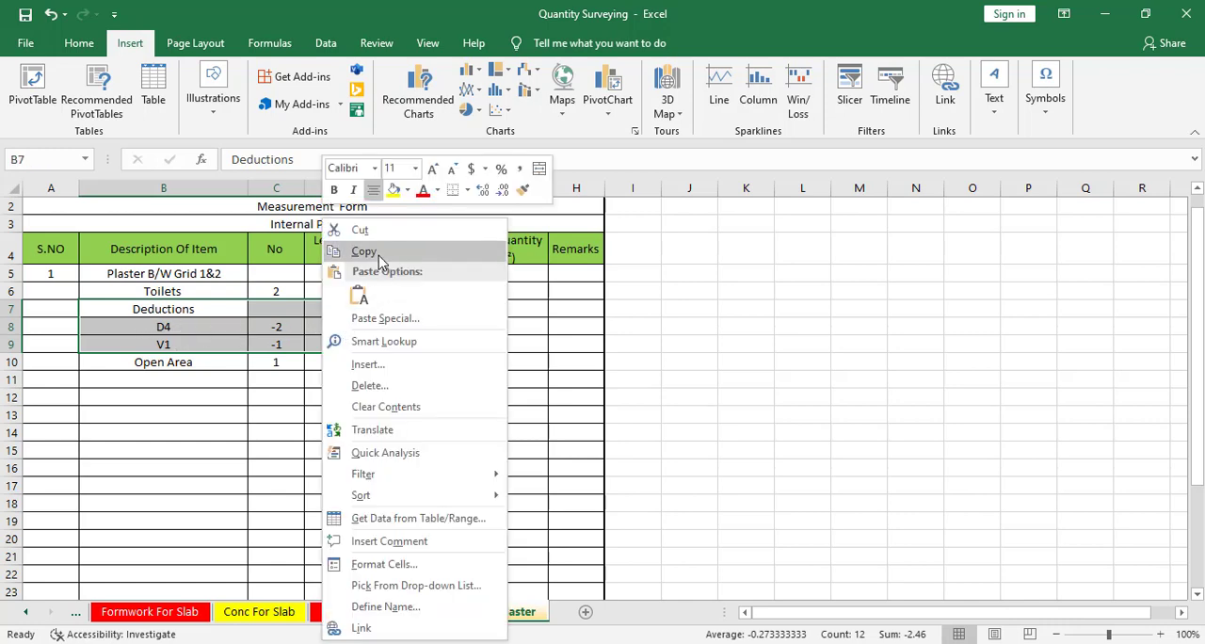
{"action": "left_click", "coordinate": [381, 250]}
{"action": "left_click", "coordinate": [205, 375]}
{"action": "right_click", "coordinate": [205, 375]}
{"action": "left_click", "coordinate": [216, 280]}
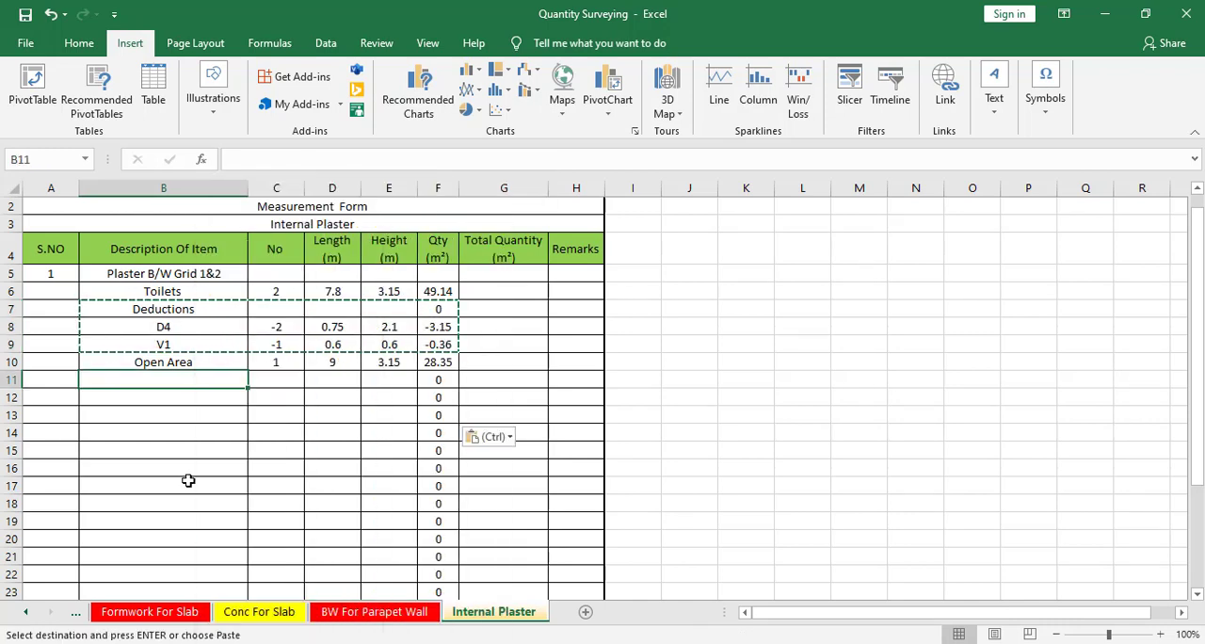
{"action": "left_click", "coordinate": [185, 471]}
Add a W3 window entry in row 14 below the copied V1 with a No of -1.
{"action": "left_click", "coordinate": [198, 438]}
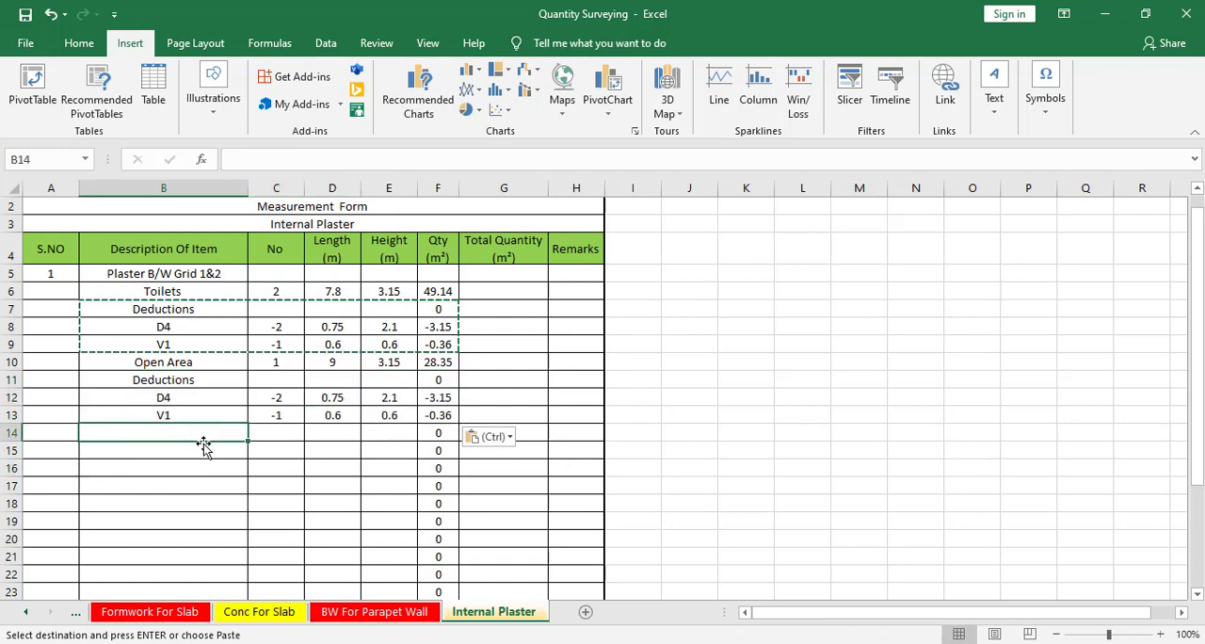
{"action": "key", "text": "Escape"}
{"action": "type", "text": "w"}
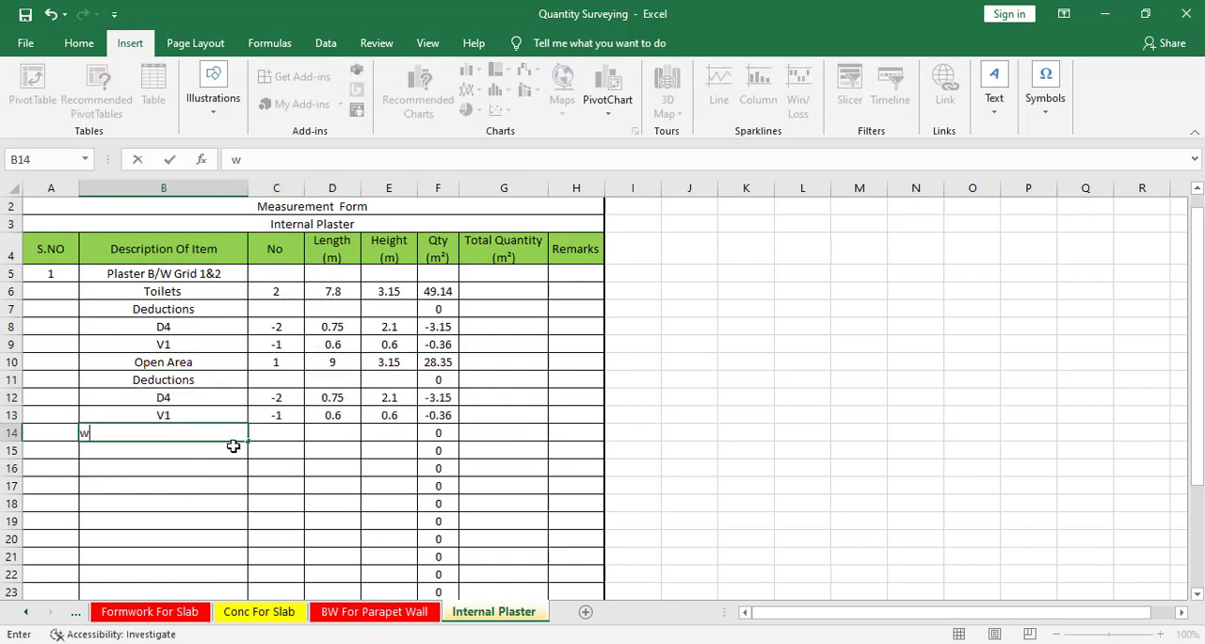
{"action": "key", "text": "Tab"}
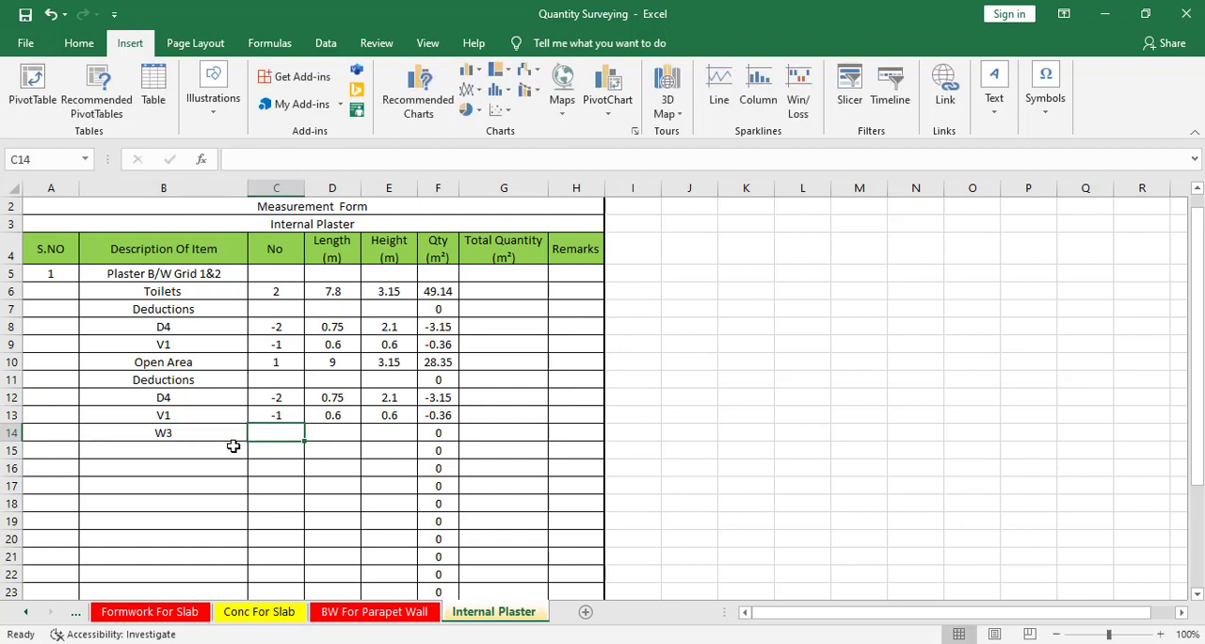
{"action": "type", "text": "-1"}
{"action": "key", "text": "Tab"}
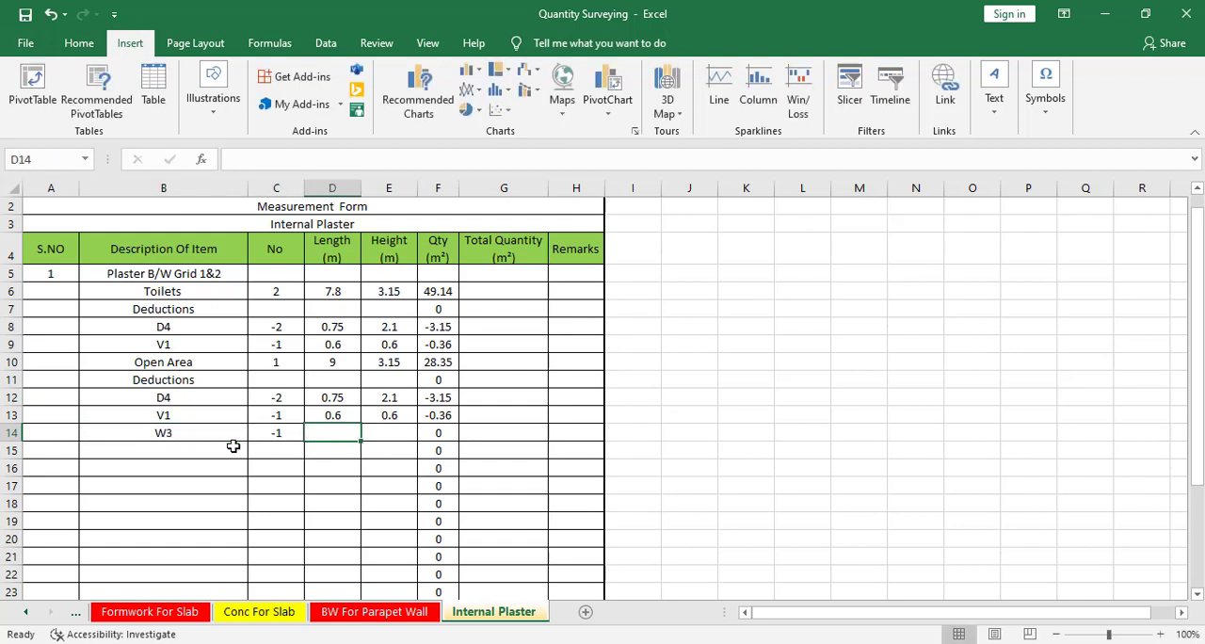
Look up W3 in the CAD Doors and Windows Schedule and enter Length 0.9 and Height 1.2 for it in Excel row 14.
{"action": "key", "text": "alt+Tab"}
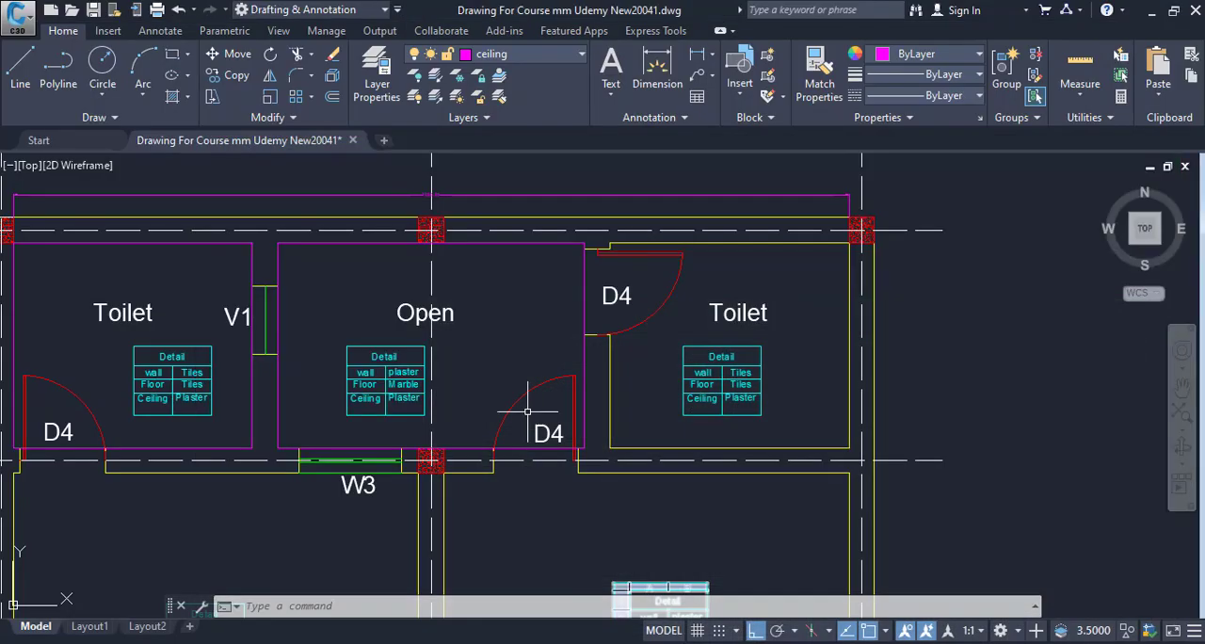
{"action": "scroll", "coordinate": [528, 411], "scroll_direction": "down", "scroll_amount": 9}
{"action": "left_click_drag", "start_coordinate": [62, 454], "coordinate": [404, 387]}
{"action": "scroll", "coordinate": [135, 350], "scroll_direction": "up", "scroll_amount": 6}
{"action": "left_click_drag", "start_coordinate": [135, 350], "coordinate": [393, 330]}
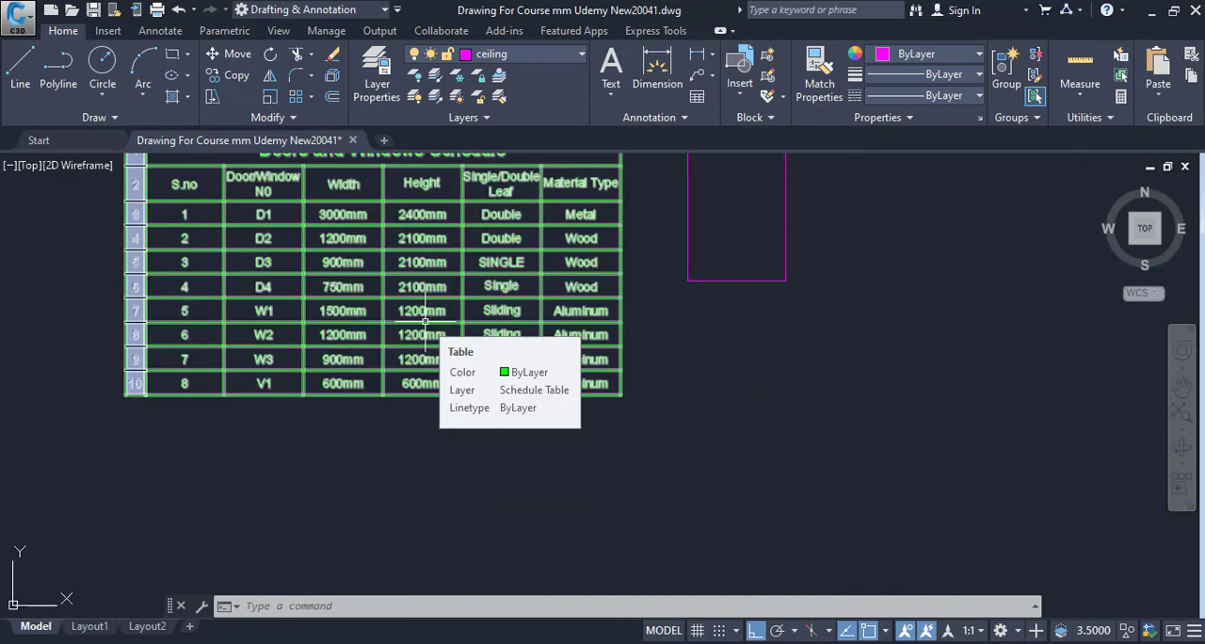
{"action": "scroll", "coordinate": [325, 344], "scroll_direction": "up", "scroll_amount": 4}
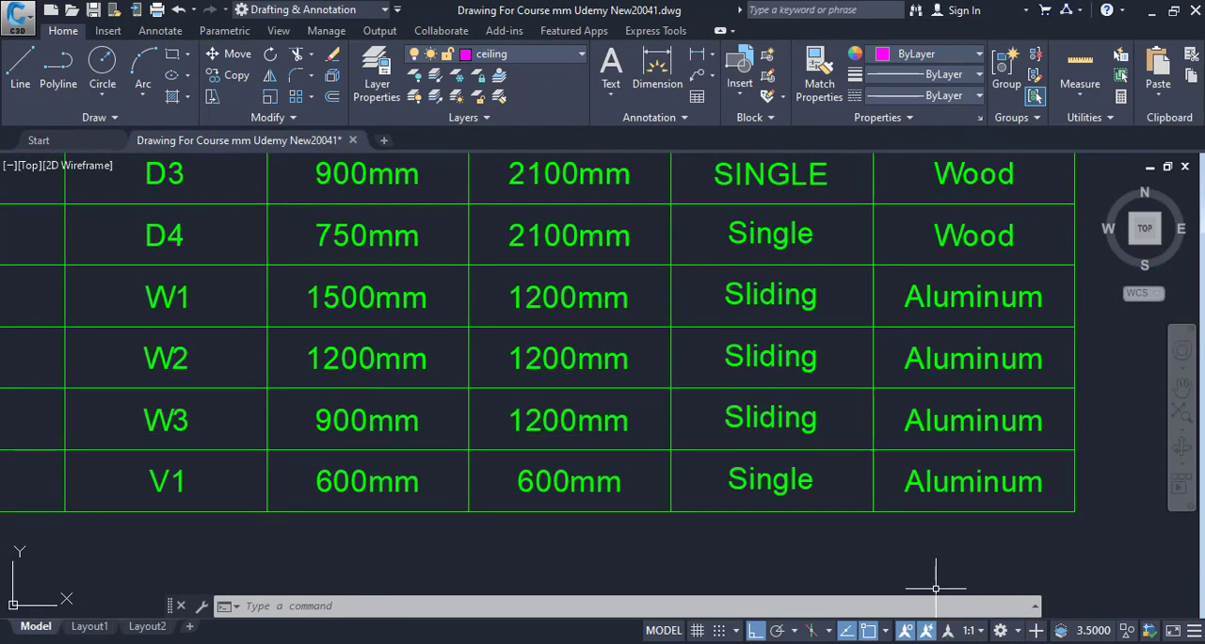
{"action": "key", "text": "alt+Tab"}
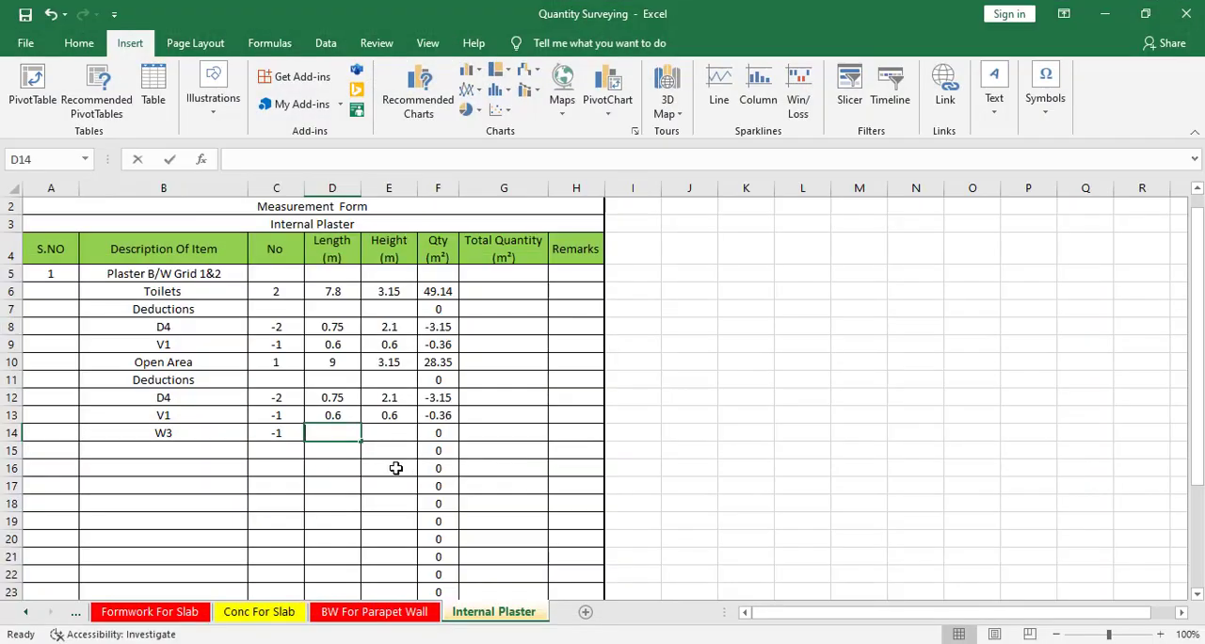
{"action": "type", "text": "0.9"}
{"action": "key", "text": "Tab"}
{"action": "type", "text": "1."}
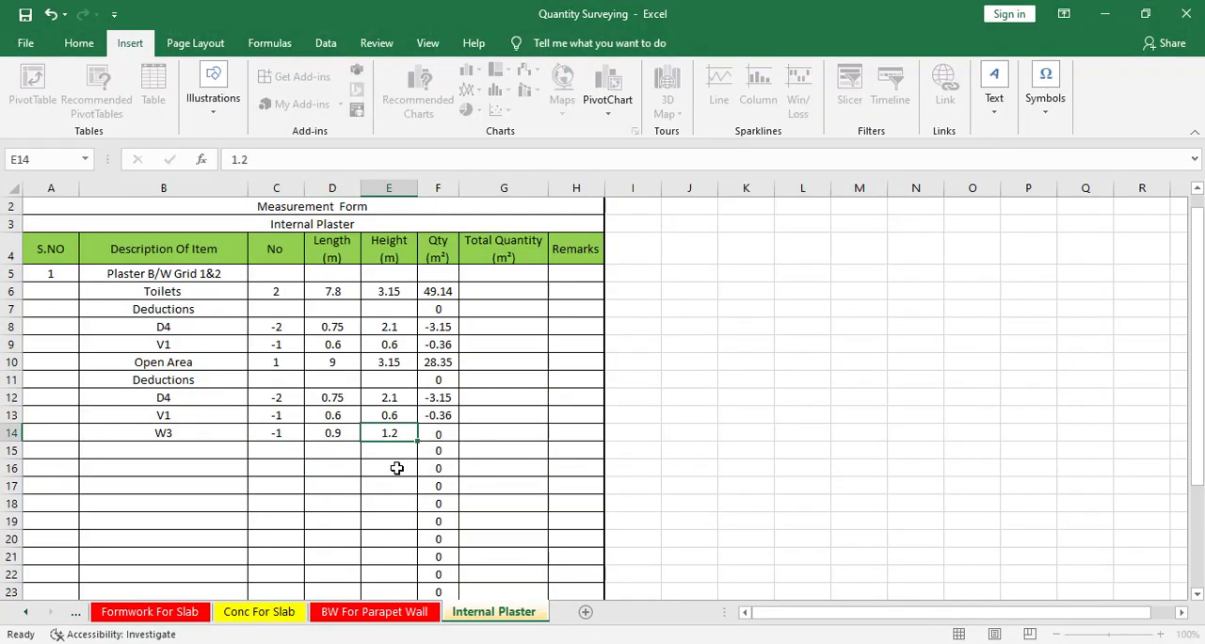
{"action": "key", "text": "Return"}
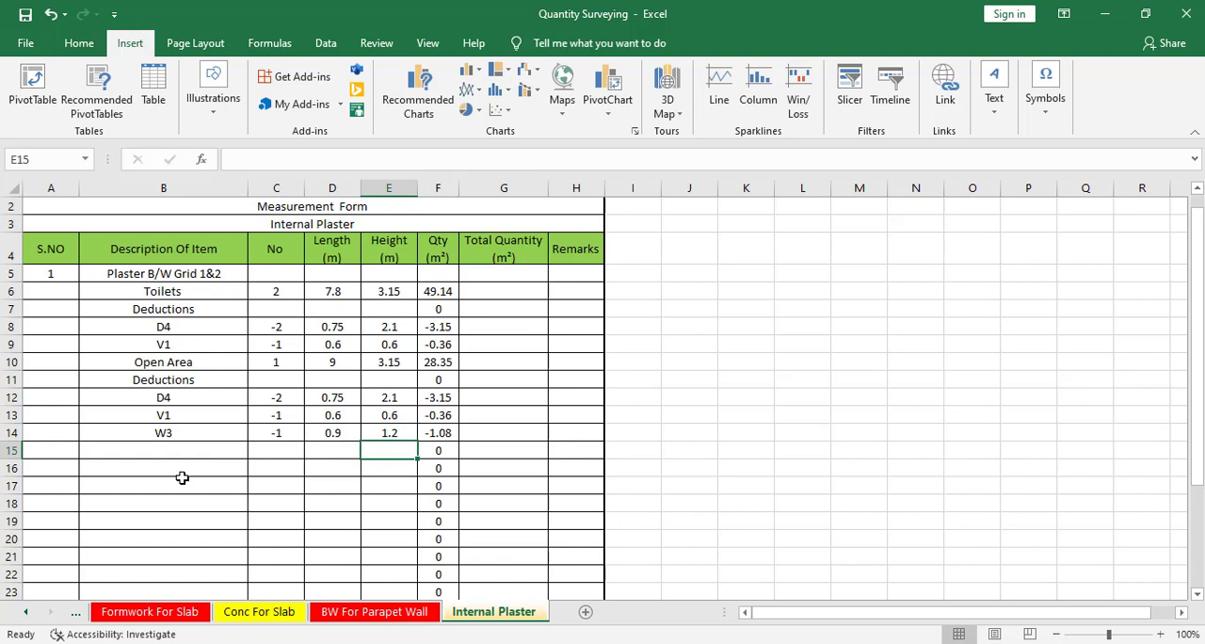
View the rooms between grids 2 and 3 in the CAD plan, and copy the Plaster B/W Grid 1&2 heading to Excel cell B15.
{"action": "left_click", "coordinate": [67, 451]}
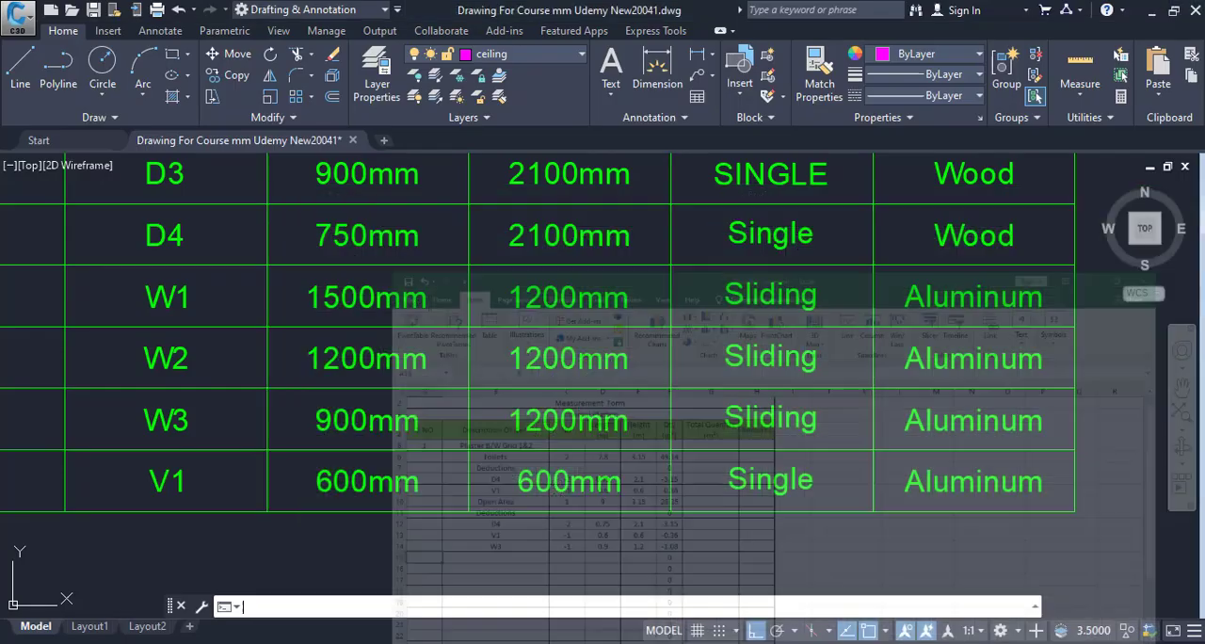
{"action": "scroll", "coordinate": [425, 399], "scroll_direction": "down", "scroll_amount": 5}
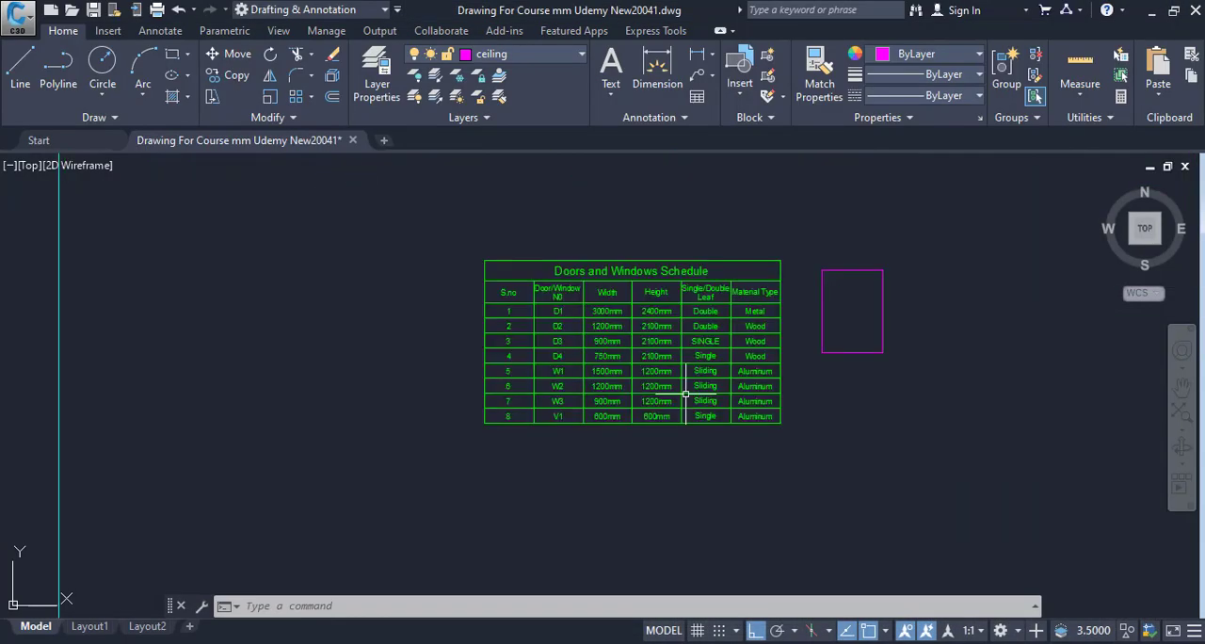
{"action": "scroll", "coordinate": [425, 399], "scroll_direction": "up", "scroll_amount": 8}
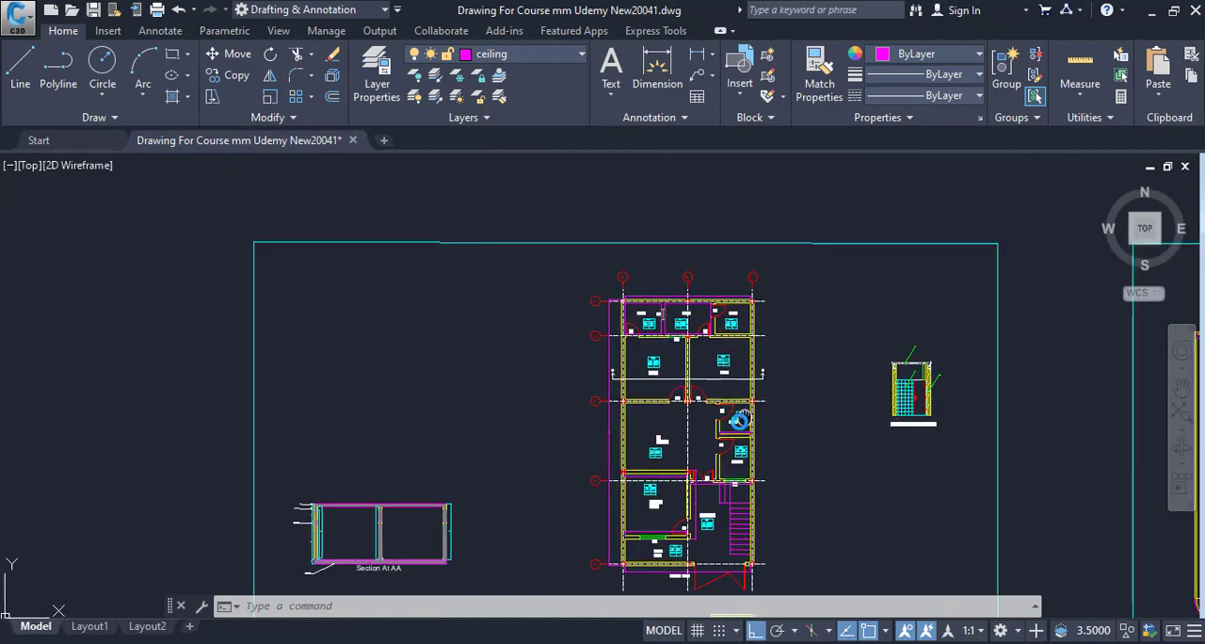
{"action": "left_click_drag", "start_coordinate": [499, 335], "coordinate": [624, 408]}
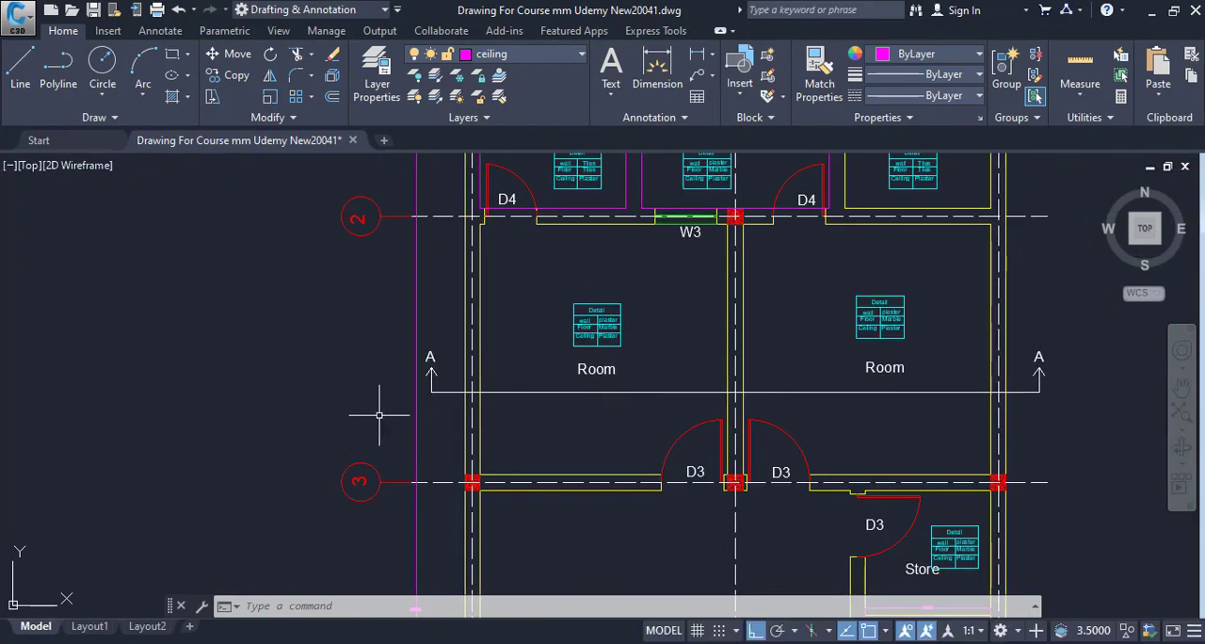
{"action": "key", "text": "alt+Tab"}
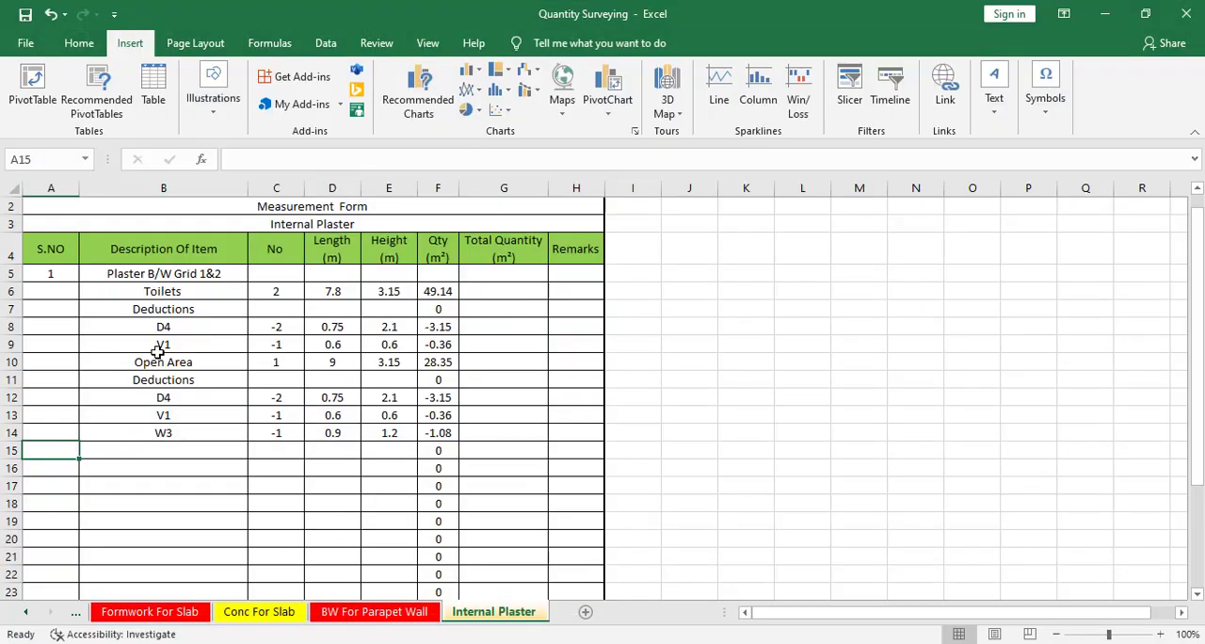
{"action": "left_click", "coordinate": [162, 449]}
{"action": "left_click", "coordinate": [172, 275]}
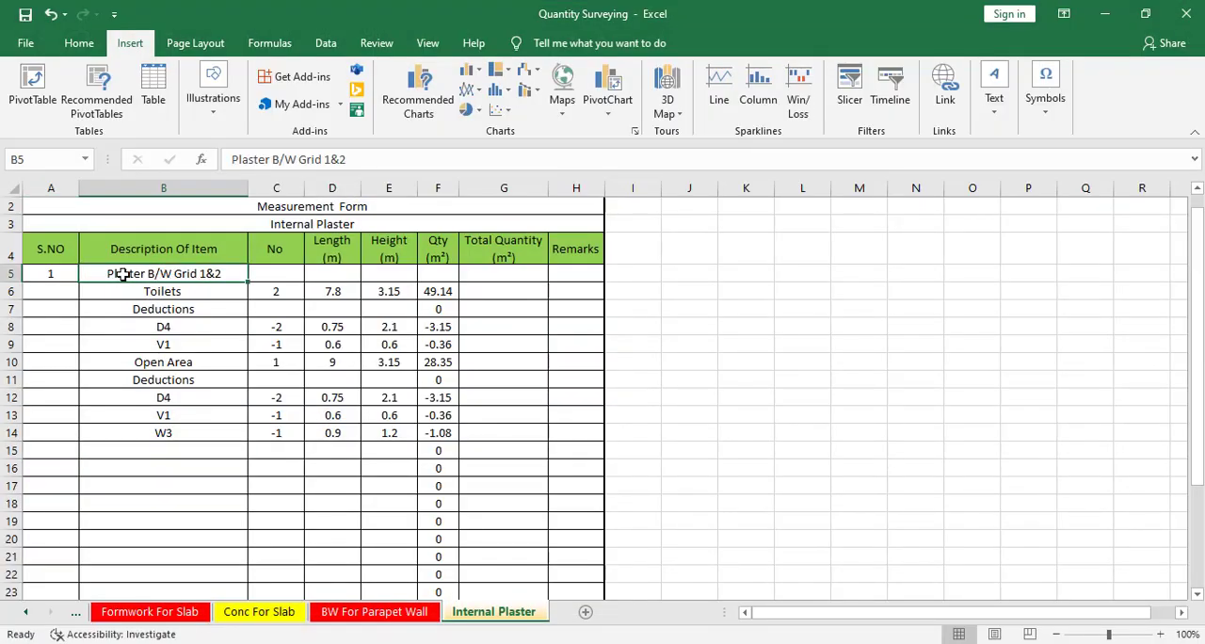
{"action": "right_click", "coordinate": [146, 274]}
{"action": "left_click", "coordinate": [209, 251]}
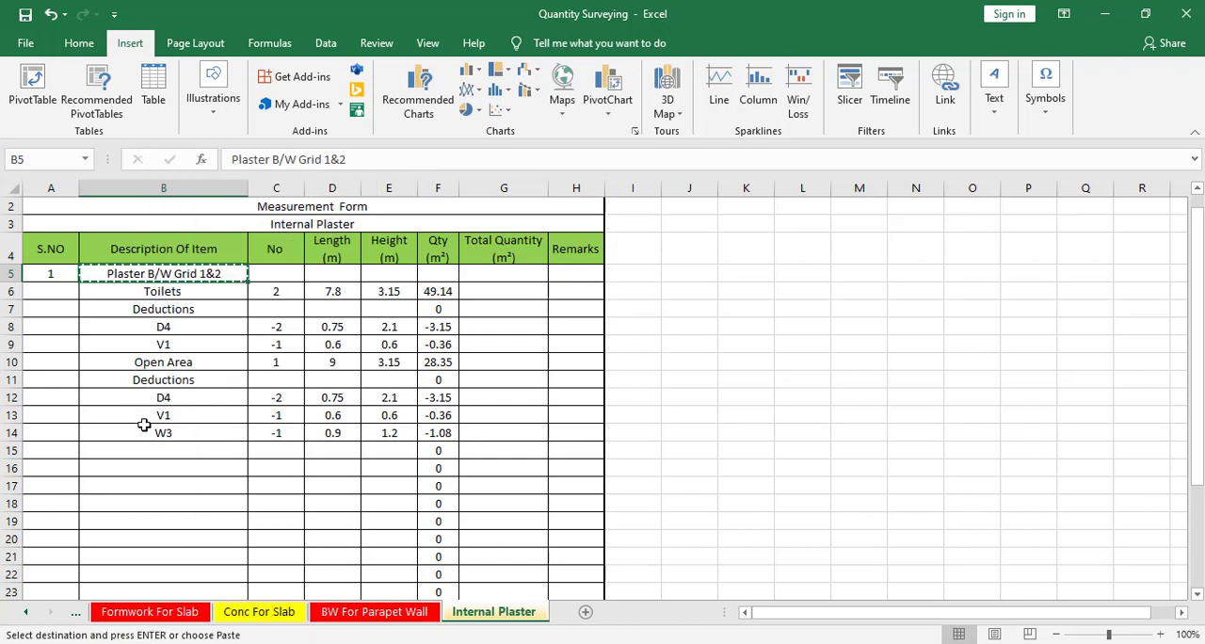
{"action": "left_click", "coordinate": [145, 447]}
{"action": "key", "text": "ctrl+v"}
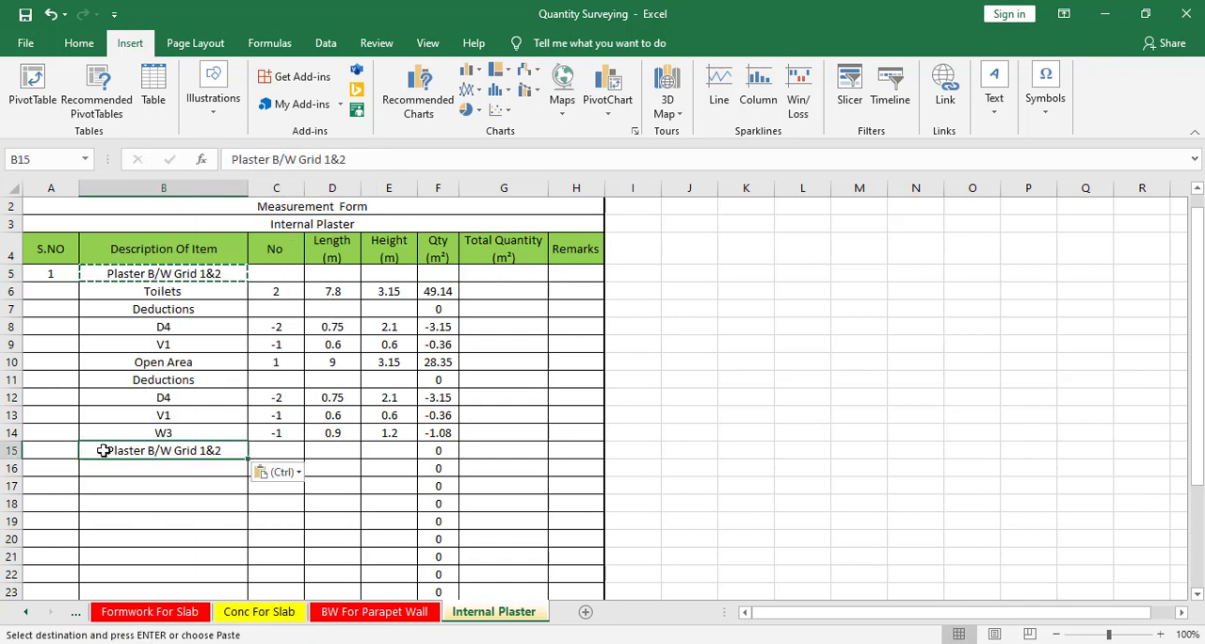
Enter serial number 2 in cell A15 beside the copied plaster heading.
{"action": "key", "text": "Left"}
{"action": "key", "text": "Escape"}
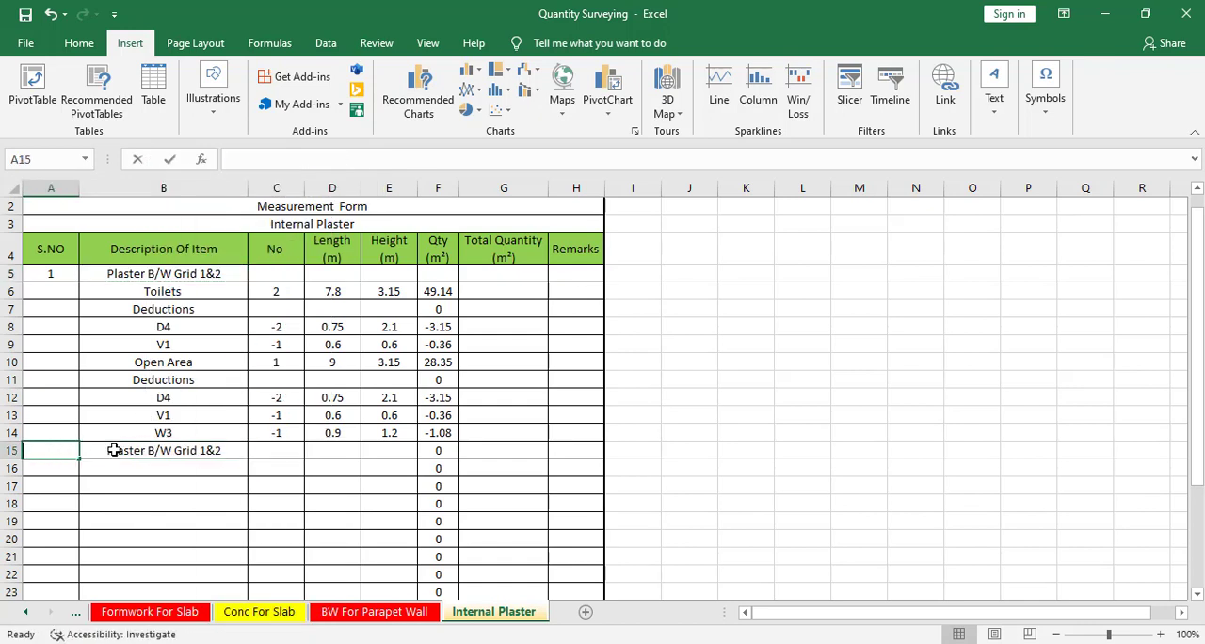
{"action": "type", "text": "2"}
{"action": "key", "text": "Tab"}
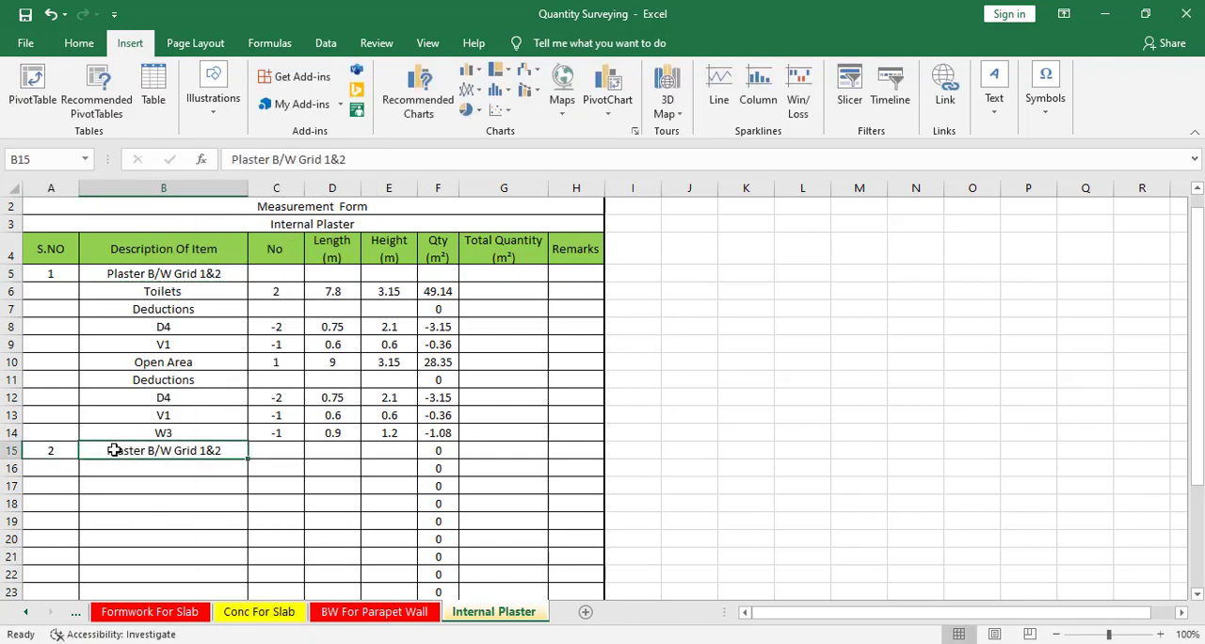
Change the heading in cell B15 to Plaster B/W Grid 2&3 and add a Rooms entry with No 2 in row 16.
{"action": "double_click", "coordinate": [203, 450]}
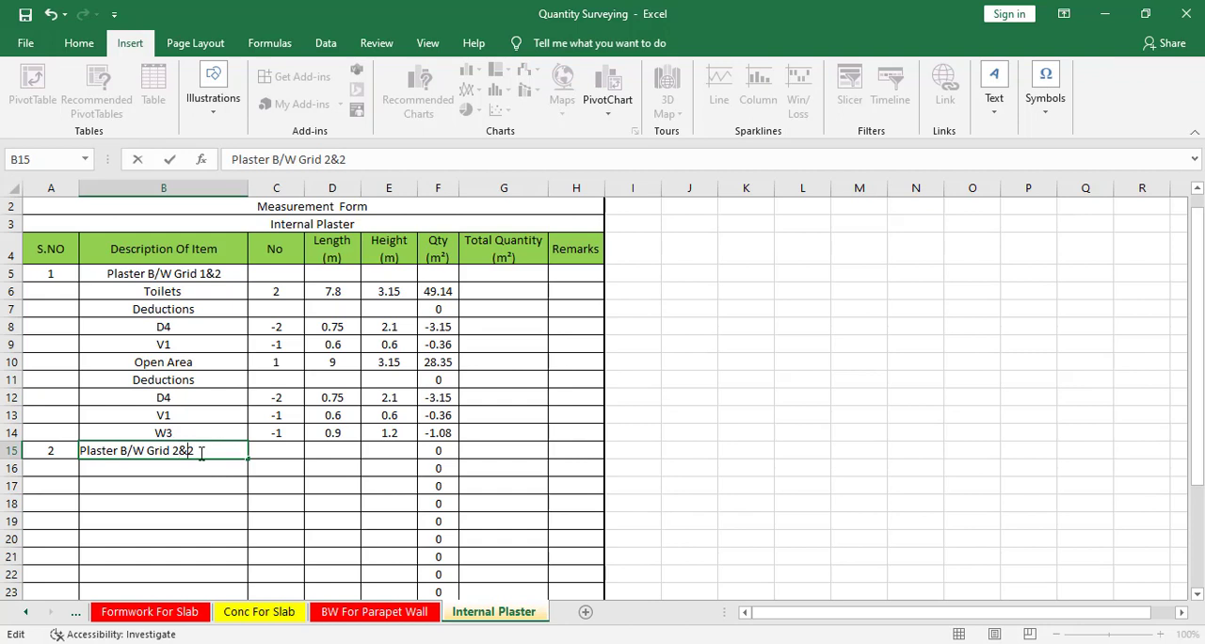
{"action": "left_click", "coordinate": [224, 484]}
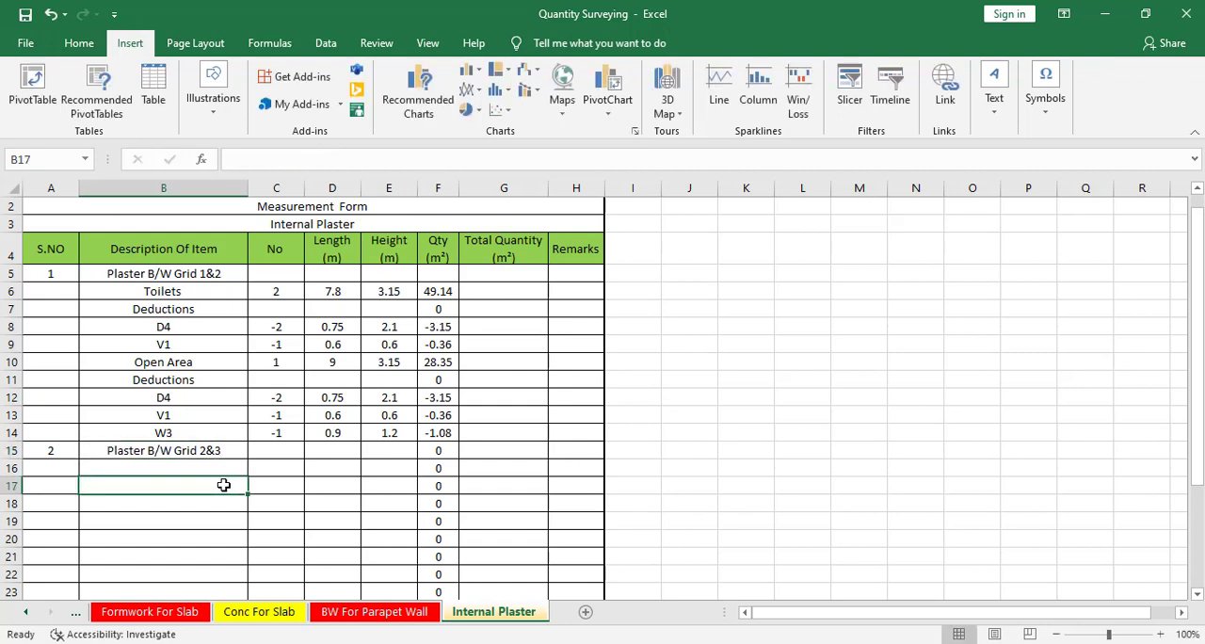
{"action": "left_click", "coordinate": [200, 468]}
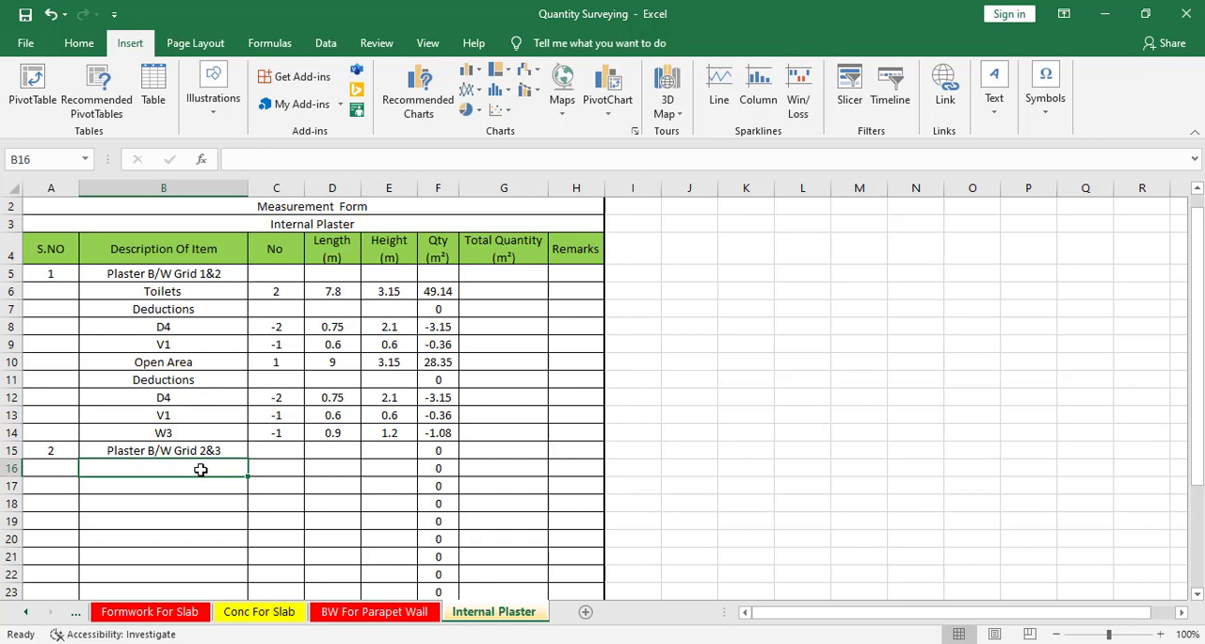
{"action": "type", "text": "rOOMS"}
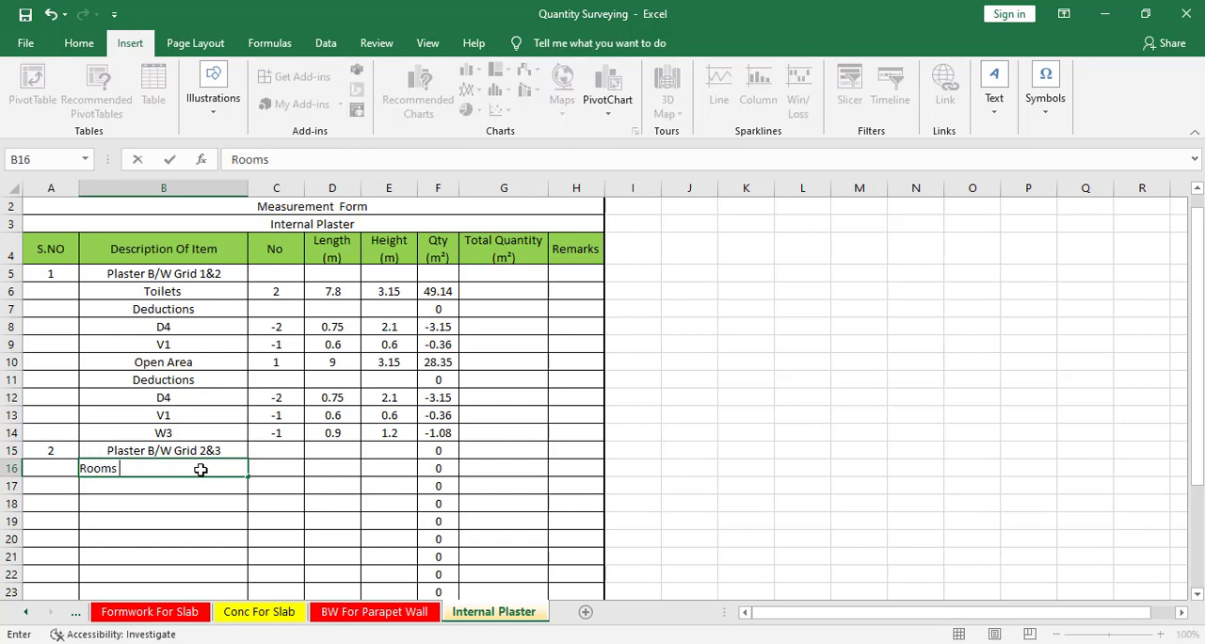
{"action": "left_click", "coordinate": [266, 470]}
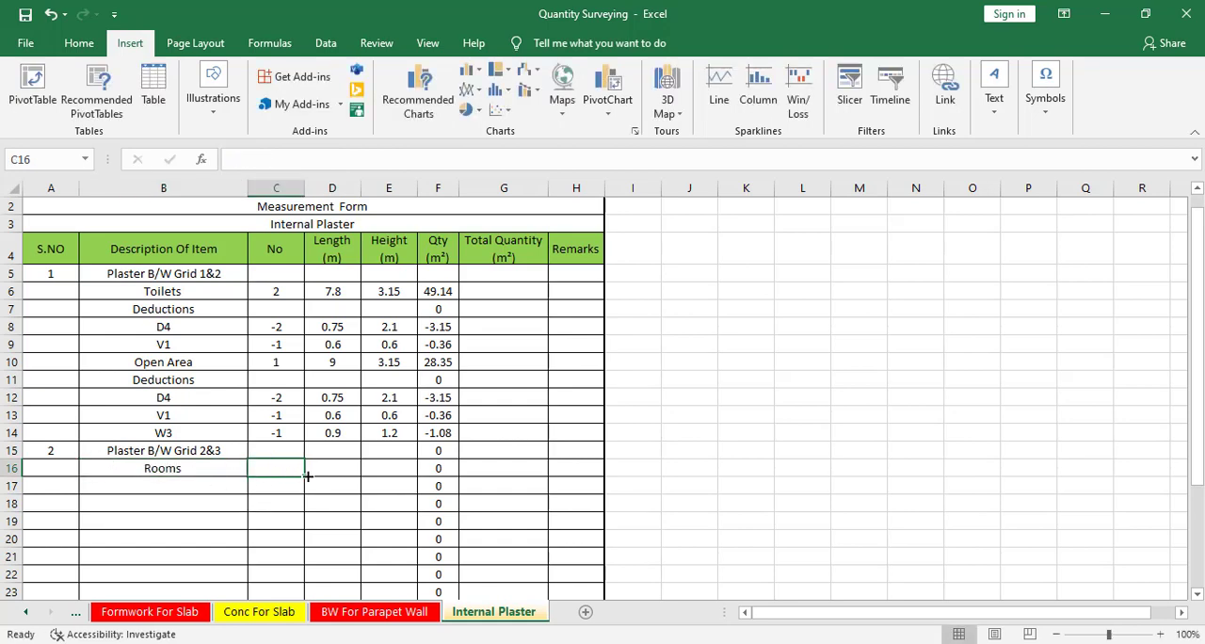
{"action": "type", "text": "2"}
{"action": "key", "text": "Tab"}
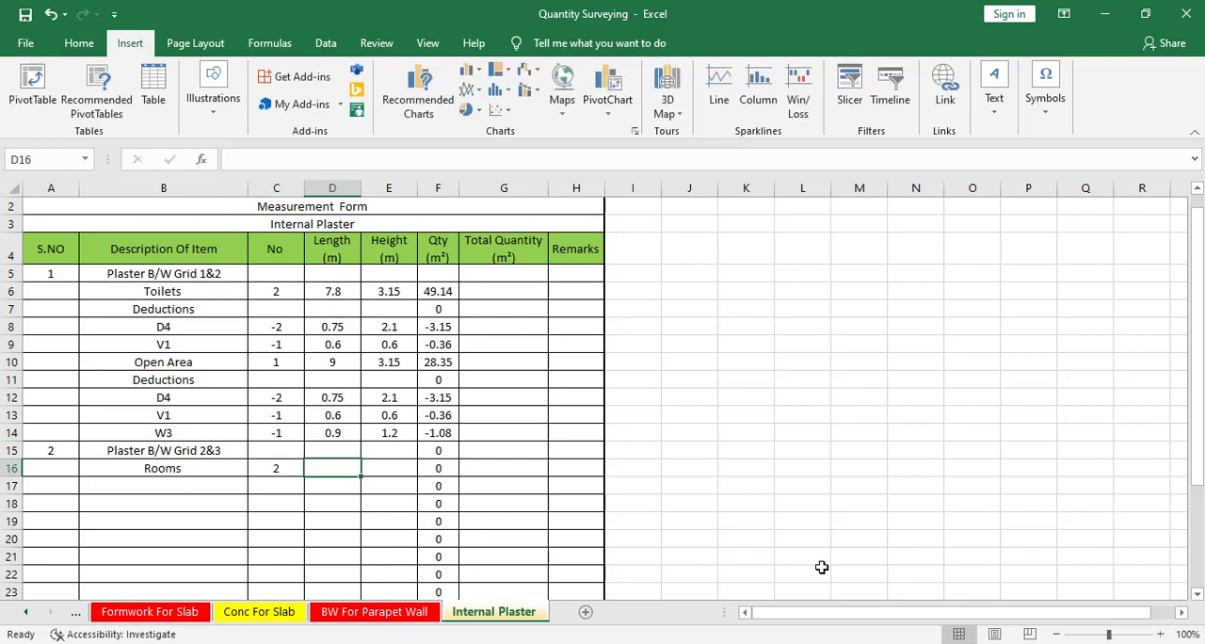
In the CAD plan, draw a rectangle along the inner wall faces of the room between grids A-B and 2-3.
{"action": "left_click", "coordinate": [958, 643]}
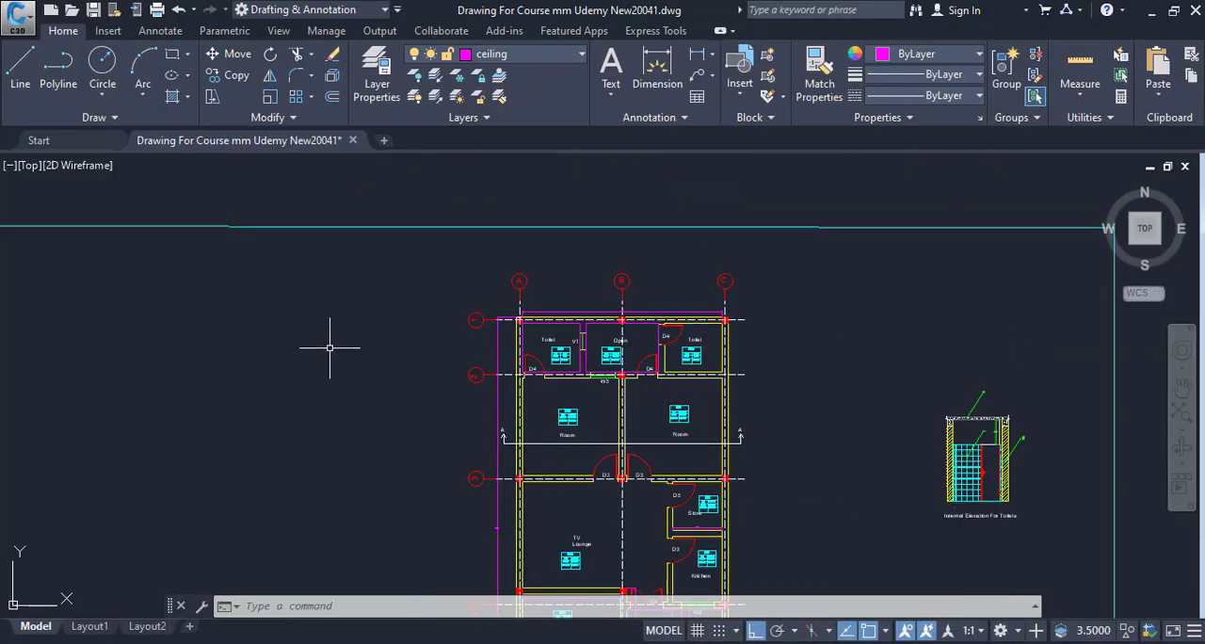
{"action": "left_click_drag", "start_coordinate": [586, 406], "coordinate": [422, 385]}
{"action": "scroll", "coordinate": [423, 385], "scroll_direction": "up", "scroll_amount": 2}
{"action": "scroll", "coordinate": [533, 404], "scroll_direction": "up", "scroll_amount": 4}
{"action": "mouse_move", "coordinate": [534, 404]}
{"action": "left_mouse_down"}
{"action": "mouse_move", "coordinate": [374, 383]}
{"action": "mouse_move", "coordinate": [539, 443]}
{"action": "mouse_move", "coordinate": [609, 446]}
{"action": "left_mouse_up"}
{"action": "key", "text": "Escape"}
{"action": "key", "text": "Escape"}
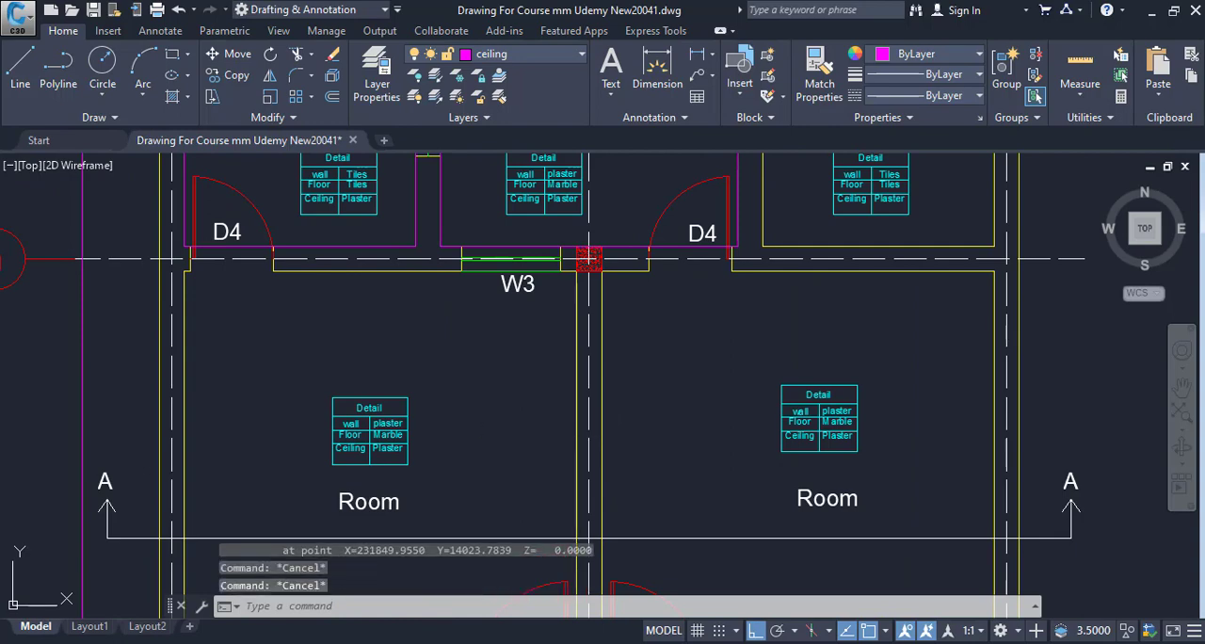
{"action": "type", "text": "rec"}
{"action": "key", "text": "Return"}
{"action": "scroll", "coordinate": [193, 282], "scroll_direction": "up", "scroll_amount": 5}
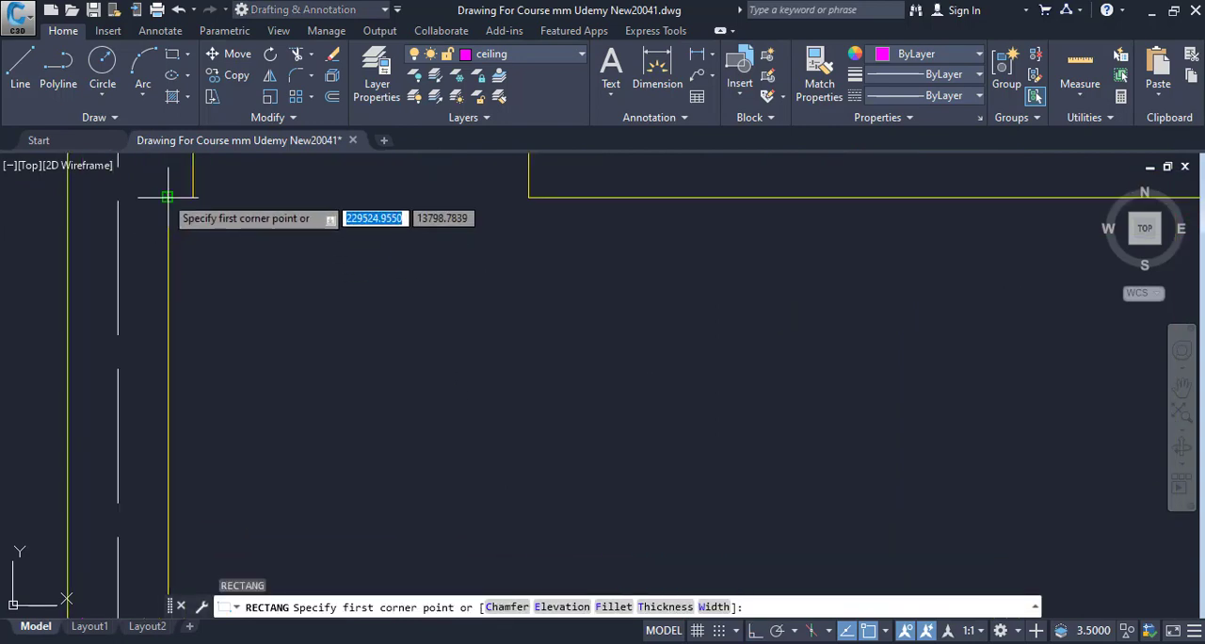
{"action": "left_click", "coordinate": [167, 196]}
{"action": "middle_click", "coordinate": [353, 310]}
{"action": "middle_click", "coordinate": [353, 310]}
{"action": "scroll", "coordinate": [383, 407], "scroll_direction": "up", "scroll_amount": 5}
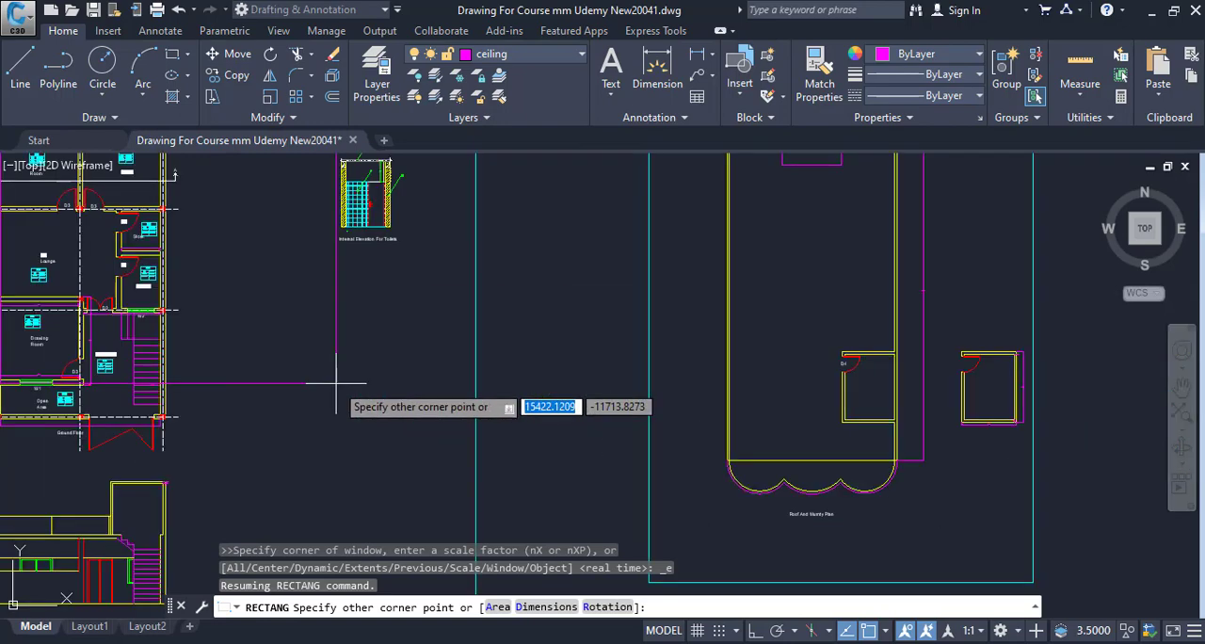
{"action": "scroll", "coordinate": [546, 414], "scroll_direction": "up", "scroll_amount": 8}
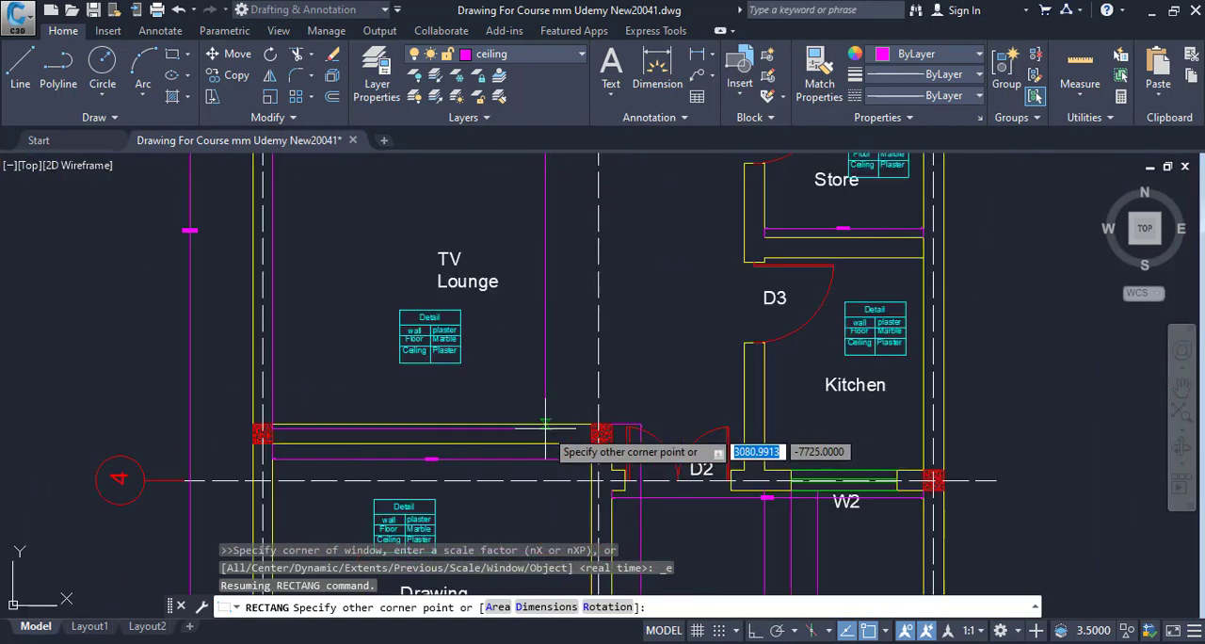
{"action": "scroll", "coordinate": [584, 426], "scroll_direction": "up", "scroll_amount": 6}
{"action": "scroll", "coordinate": [603, 440], "scroll_direction": "down", "scroll_amount": 6}
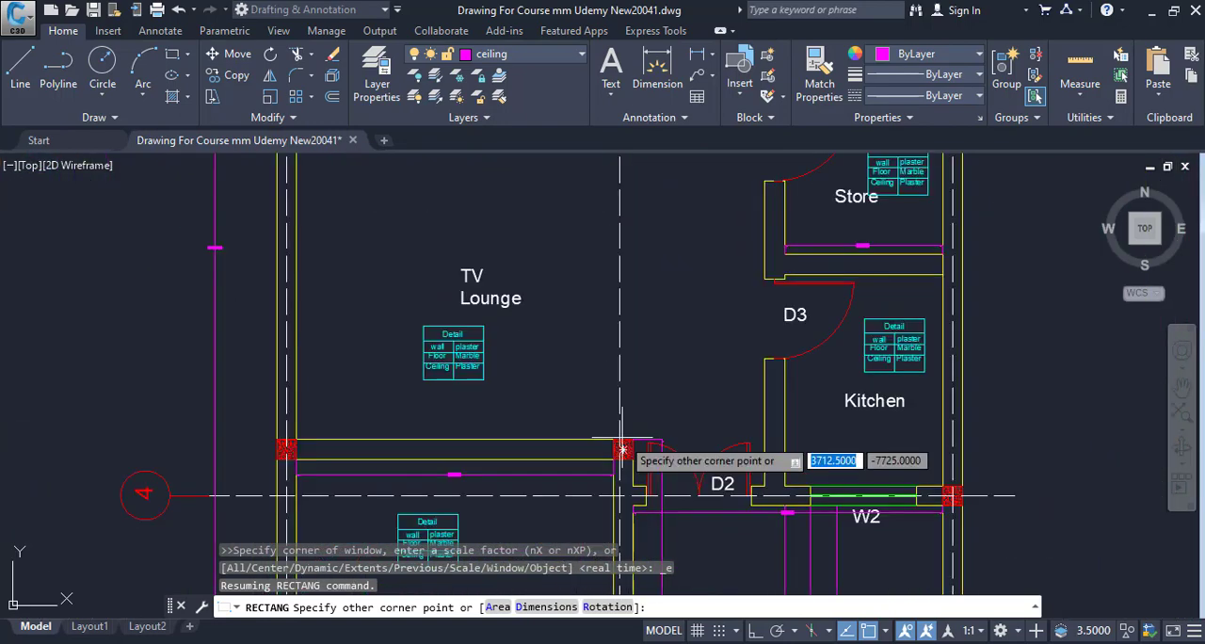
{"action": "scroll", "coordinate": [622, 437], "scroll_direction": "down", "scroll_amount": 5}
{"action": "left_click_drag", "start_coordinate": [634, 371], "coordinate": [643, 474]}
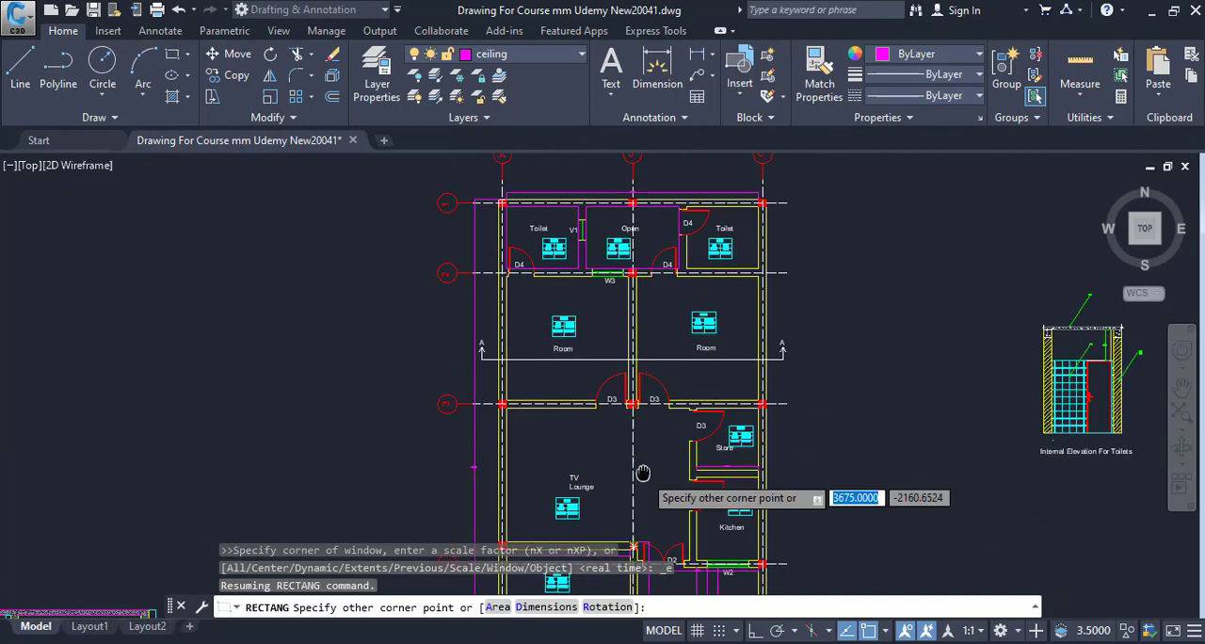
{"action": "scroll", "coordinate": [644, 480], "scroll_direction": "up", "scroll_amount": 12}
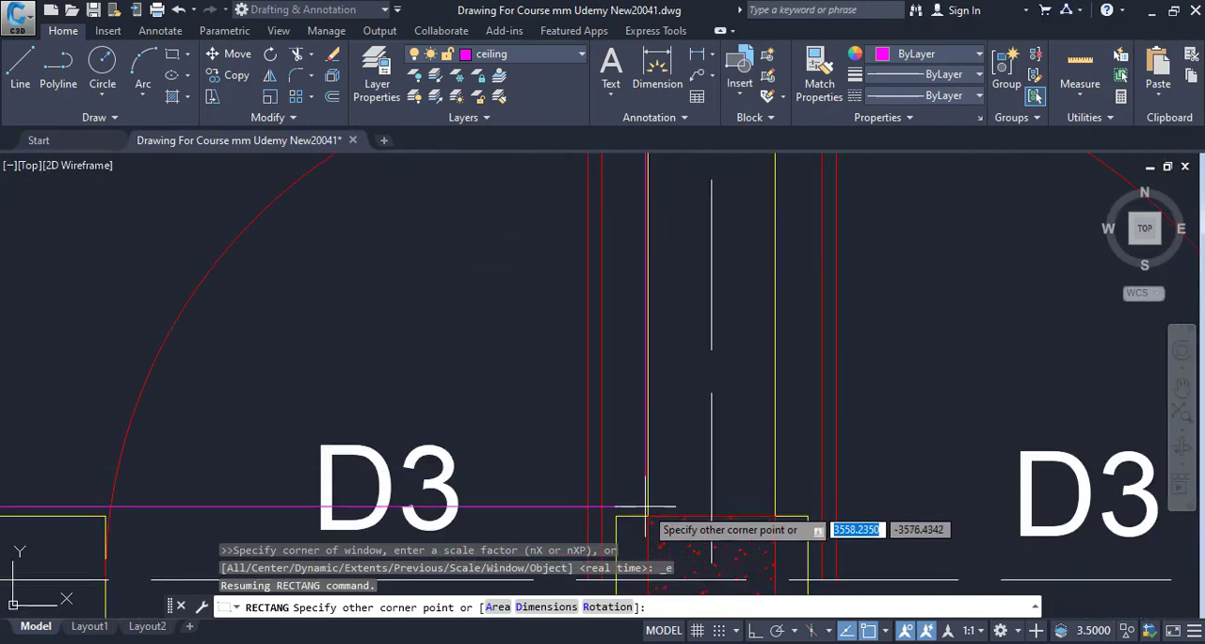
{"action": "left_click", "coordinate": [648, 516]}
List the properties of the room's rectangle and copy the whole-number part of its perimeter.
{"action": "left_click", "coordinate": [649, 364]}
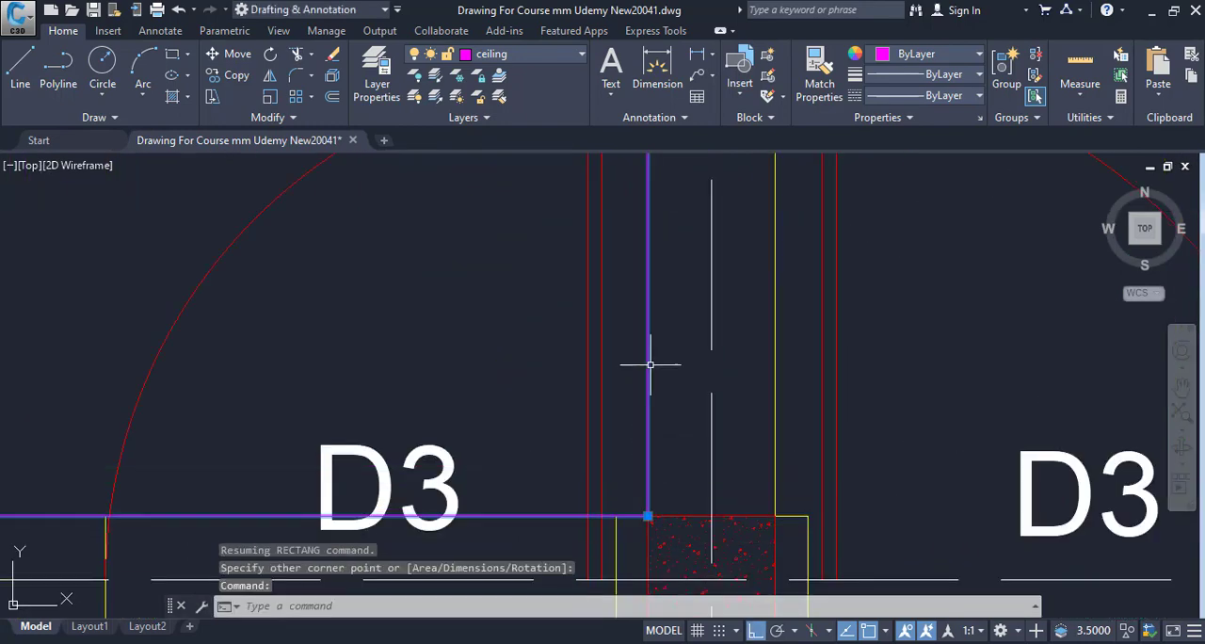
{"action": "scroll", "coordinate": [650, 364], "scroll_direction": "down", "scroll_amount": 6}
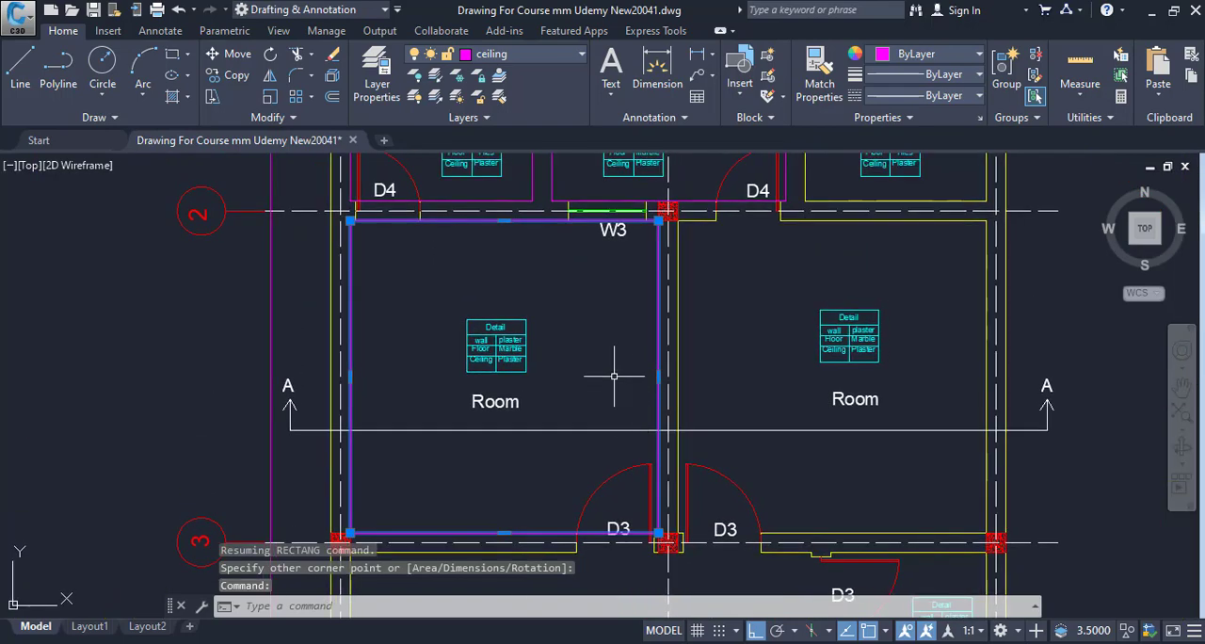
{"action": "type", "text": "LI"}
{"action": "key", "text": "Return"}
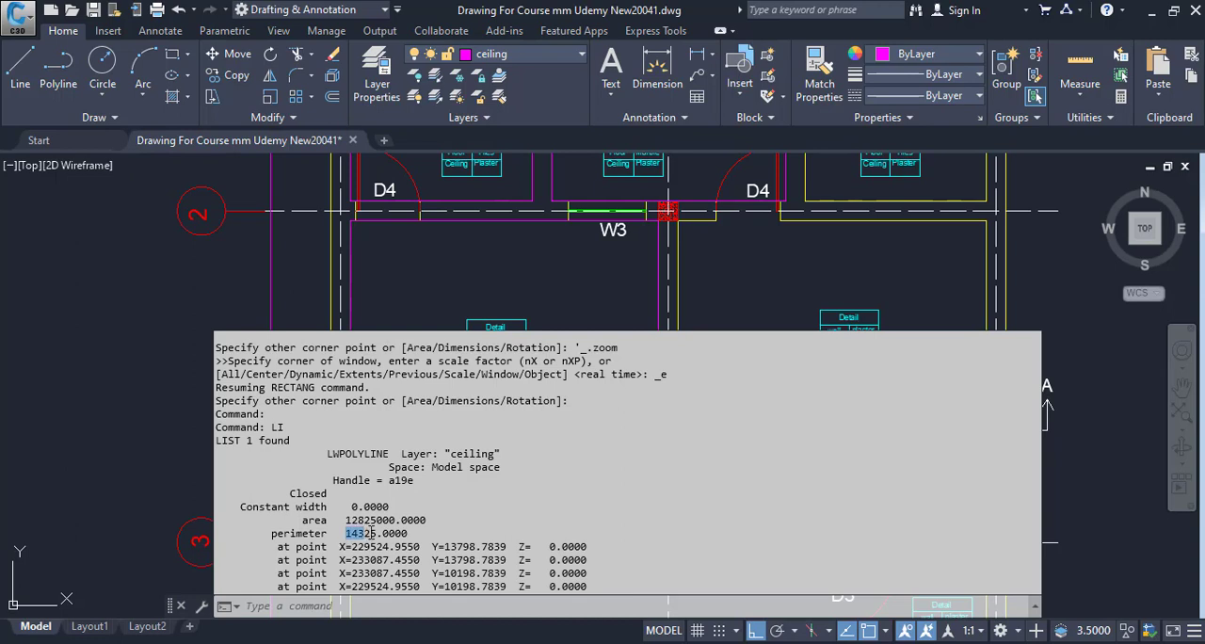
{"action": "left_click_drag", "start_coordinate": [367, 533], "coordinate": [376, 533]}
{"action": "right_click", "coordinate": [377, 533]}
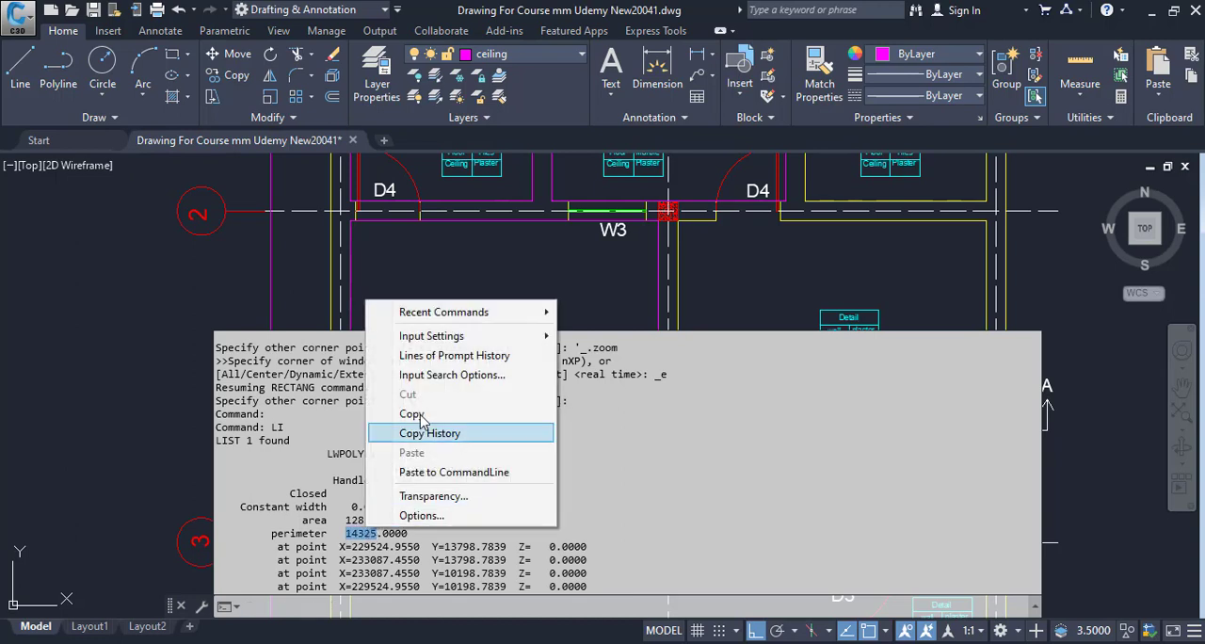
{"action": "left_click", "coordinate": [414, 407]}
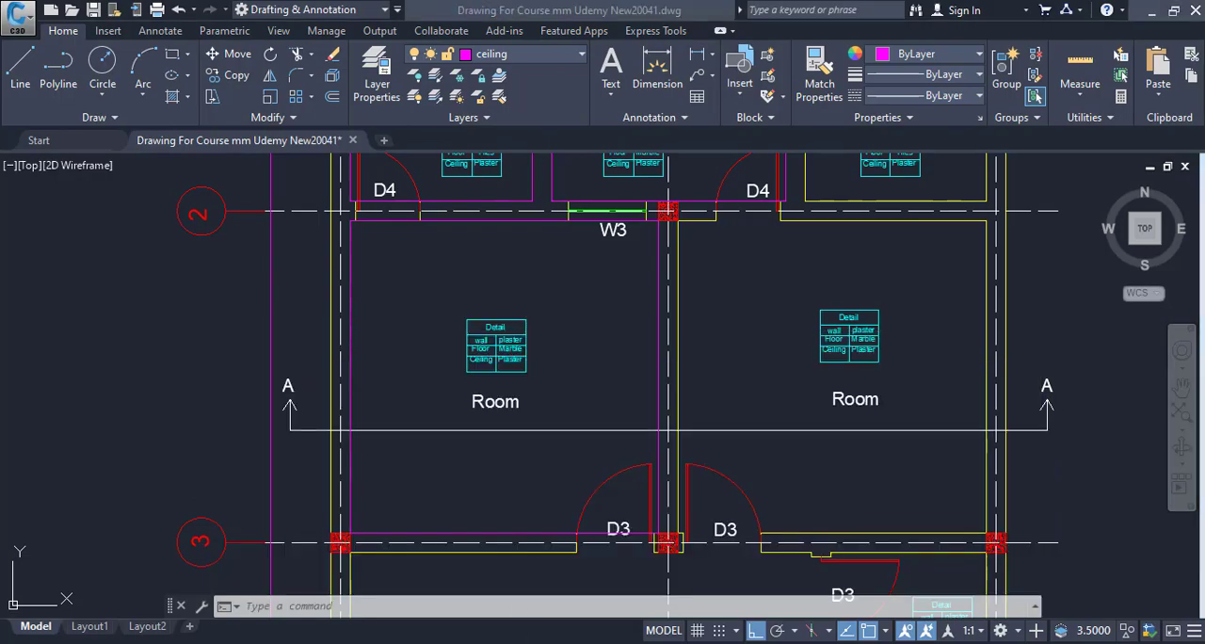
Convert the copied perimeter to metres in Calculator by dividing 14325 by 1000.
{"action": "key", "text": "alt+Tab"}
{"action": "key", "text": "ctrl+v"}
{"action": "type", "text": "/1000"}
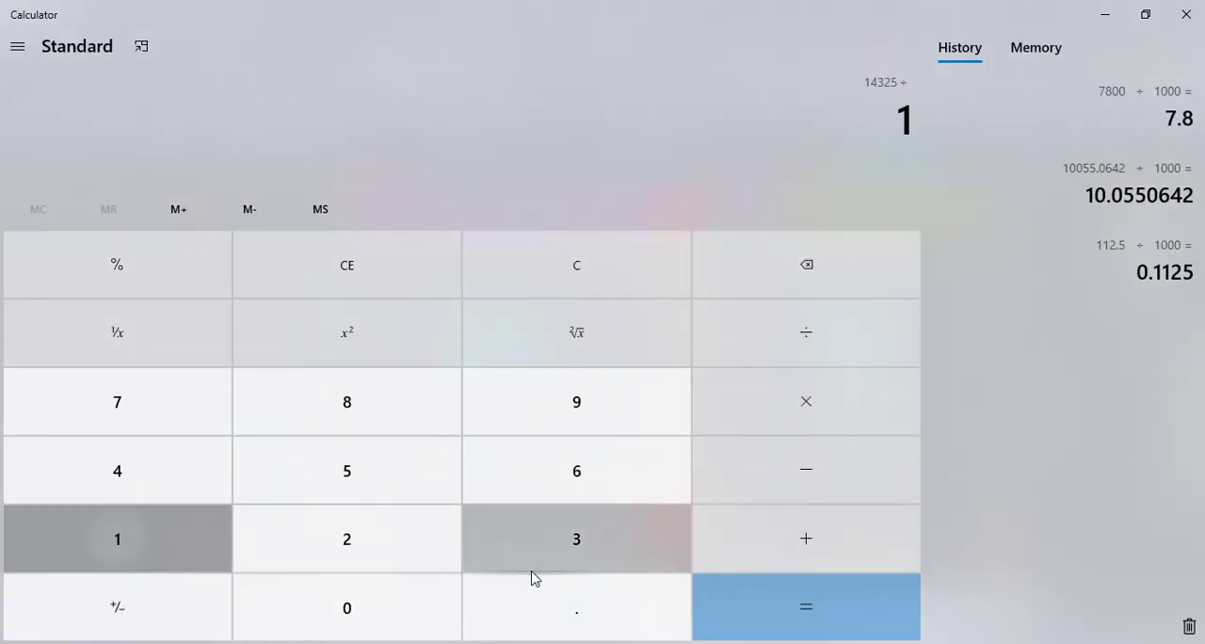
{"action": "key", "text": "Return"}
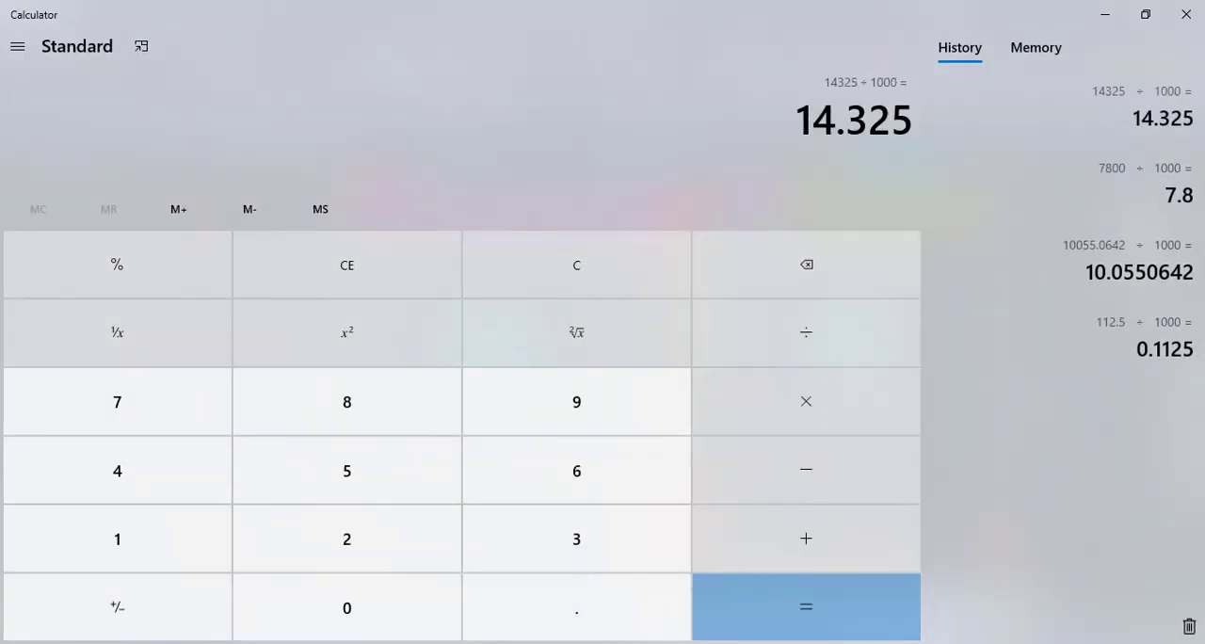
Enter Length 14.325 and Height 3.15 for the Rooms entry in Excel row 16.
{"action": "key", "text": "alt+Tab"}
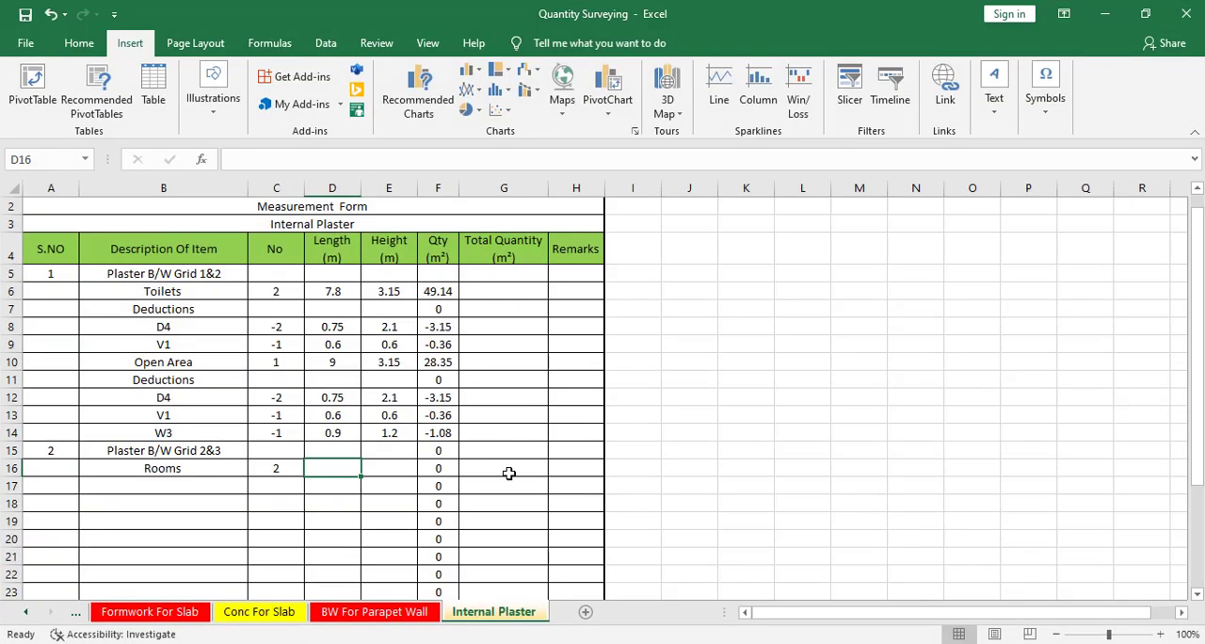
{"action": "type", "text": "14.325"}
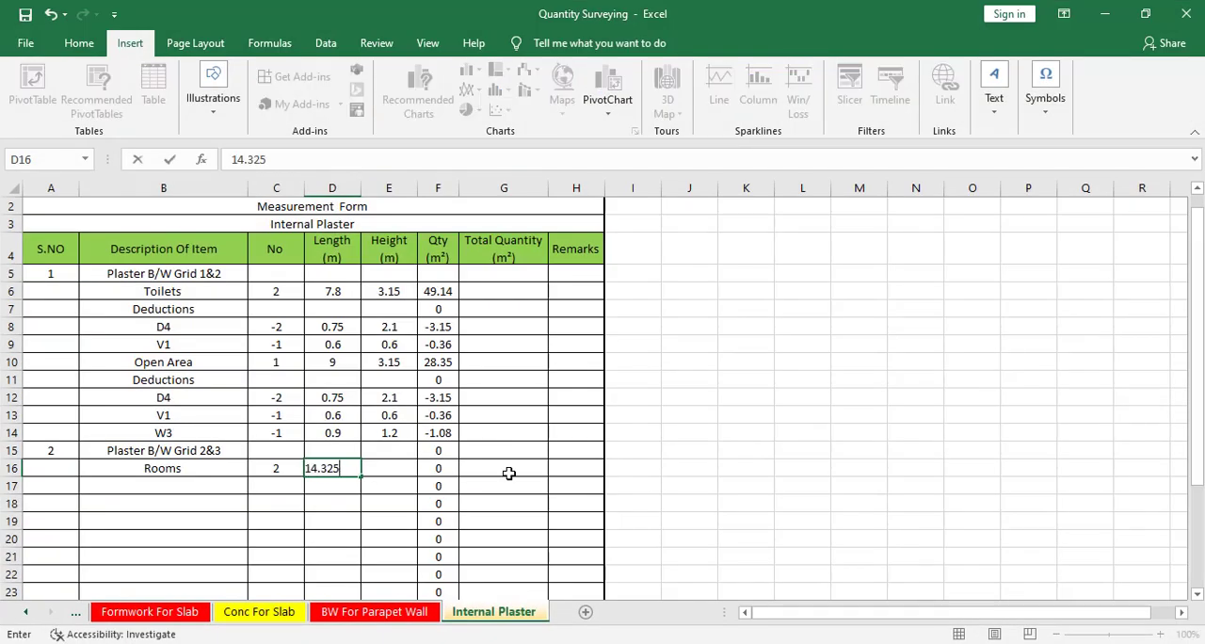
{"action": "key", "text": "Tab"}
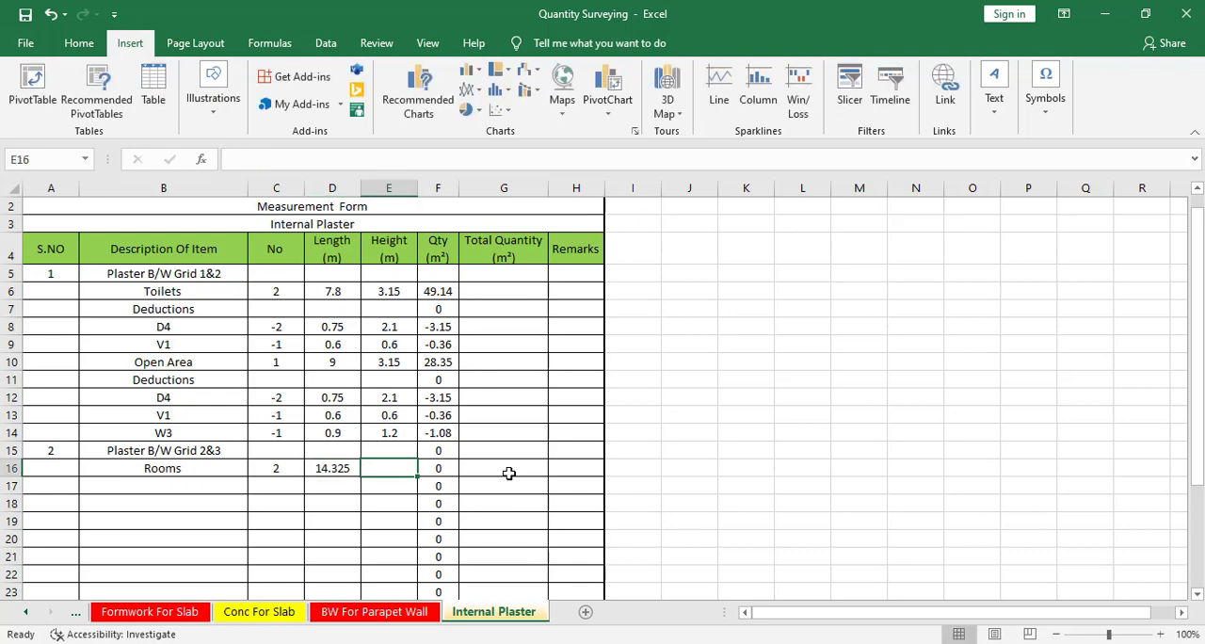
{"action": "type", "text": "3."}
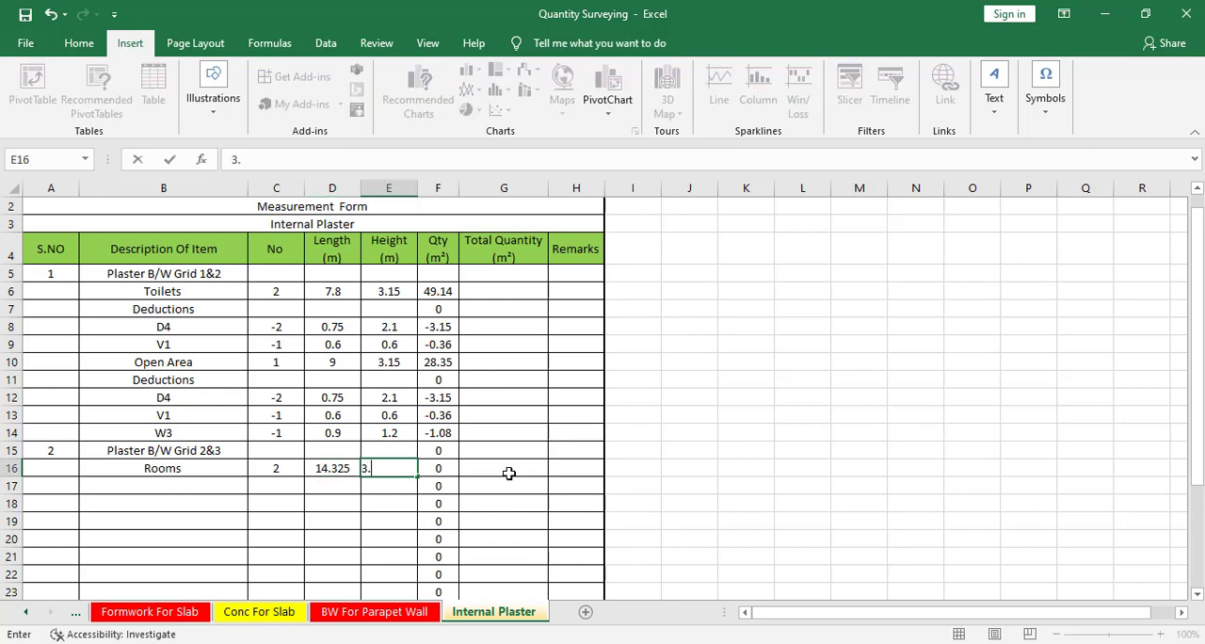
{"action": "type", "text": "15"}
{"action": "key", "text": "Return"}
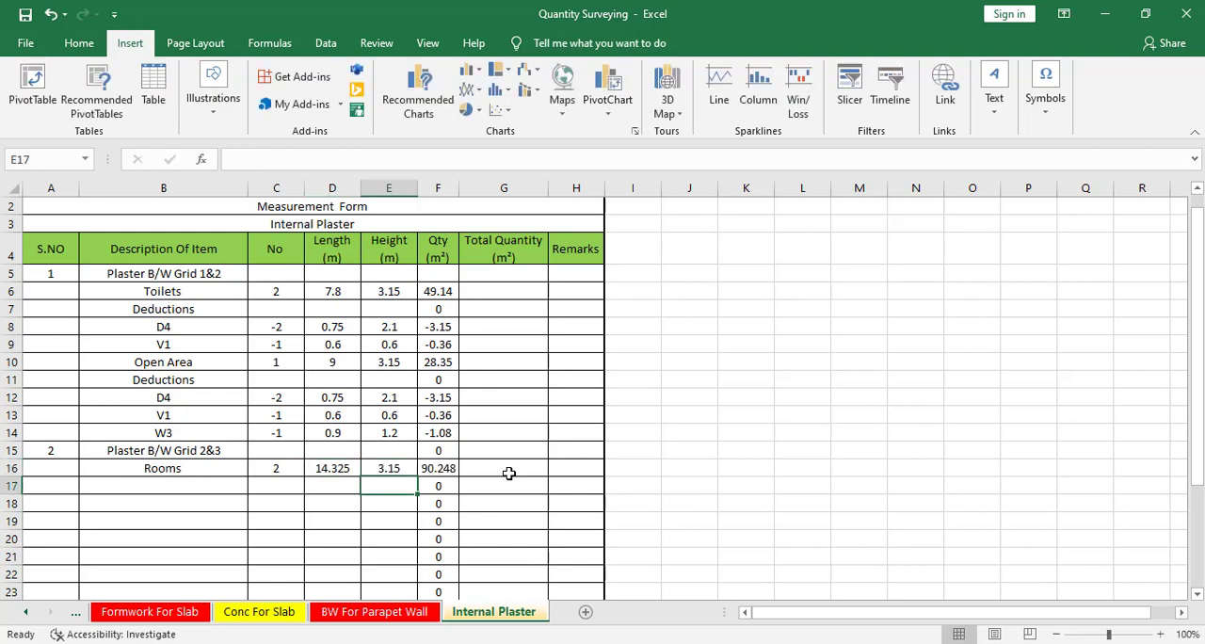
{"action": "left_click", "coordinate": [180, 487]}
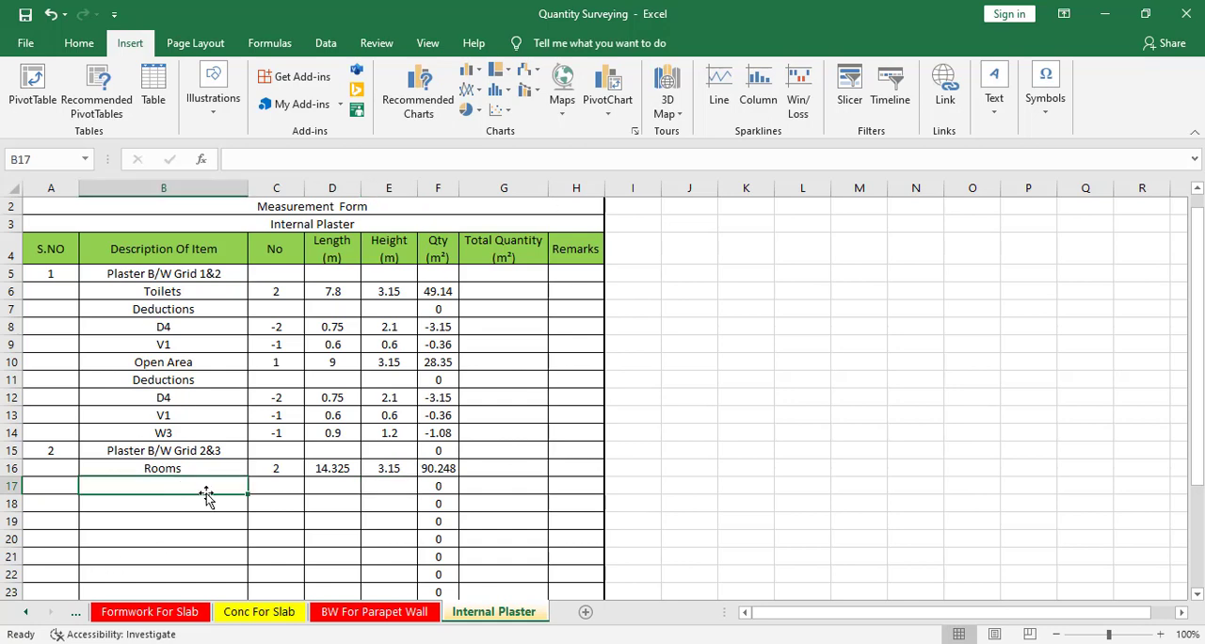
{"action": "type", "text": "Deud"}
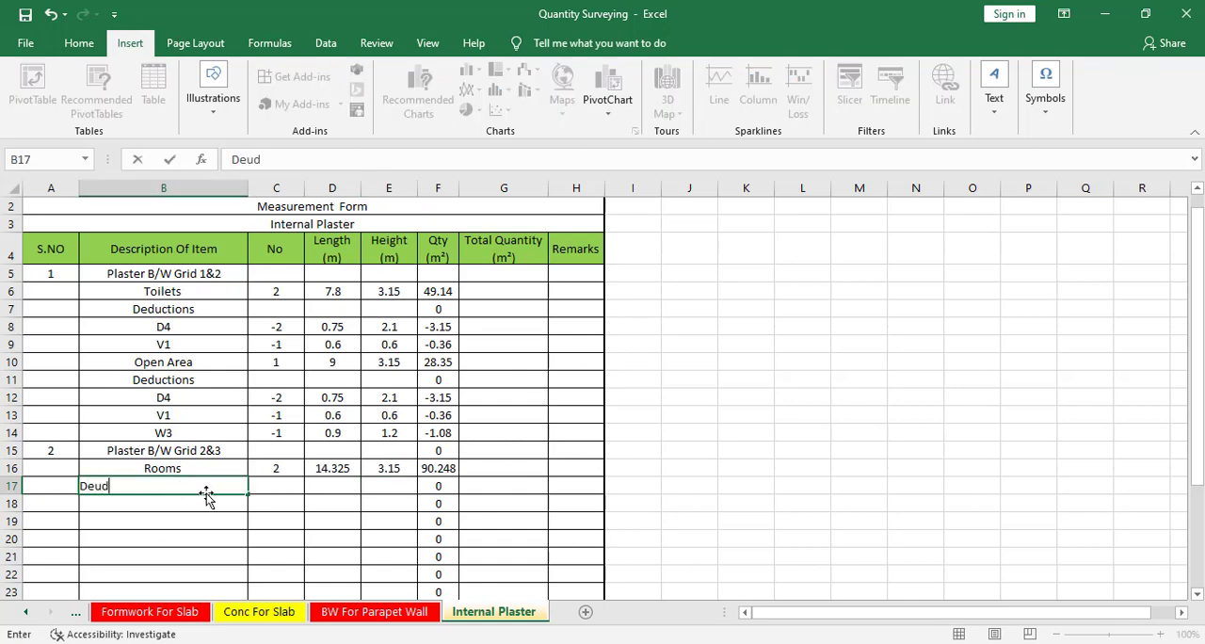
{"action": "key", "text": "BackSpace"}
{"action": "key", "text": "BackSpace"}
{"action": "key", "text": "BackSpace"}
{"action": "key", "text": "BackSpace"}
{"action": "key", "text": "Escape"}
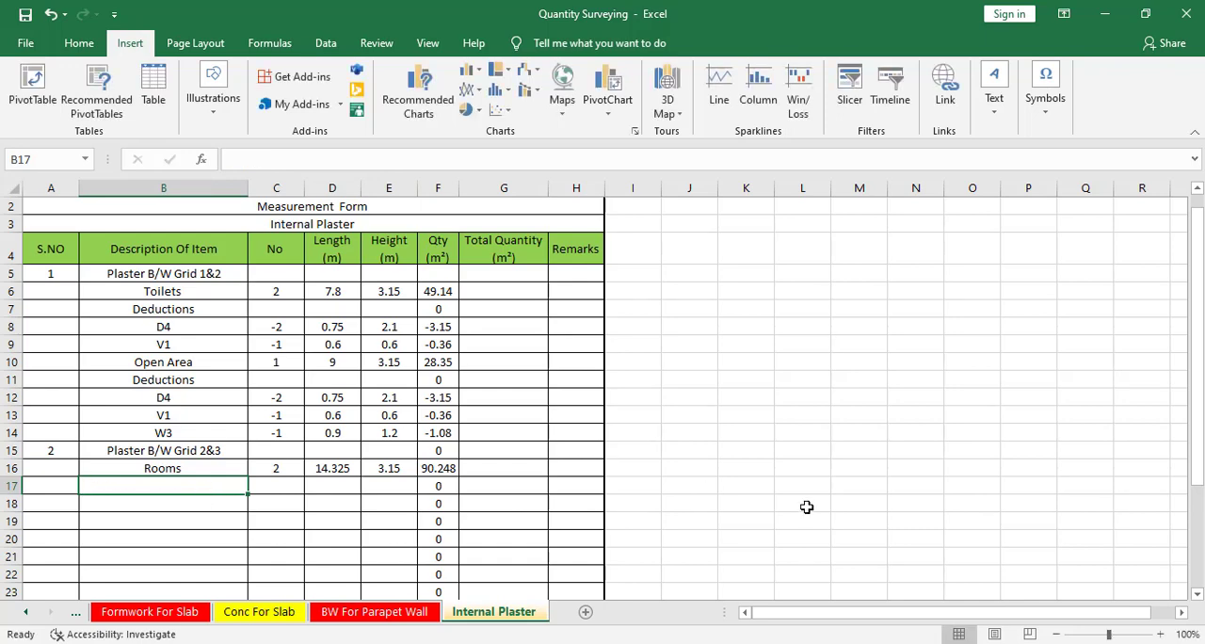
Examine the door and window openings of the two rooms between grids 2 and 3 in the CAD plan.
{"action": "key", "text": "alt+Tab"}
{"action": "key", "text": "alt+Tab"}
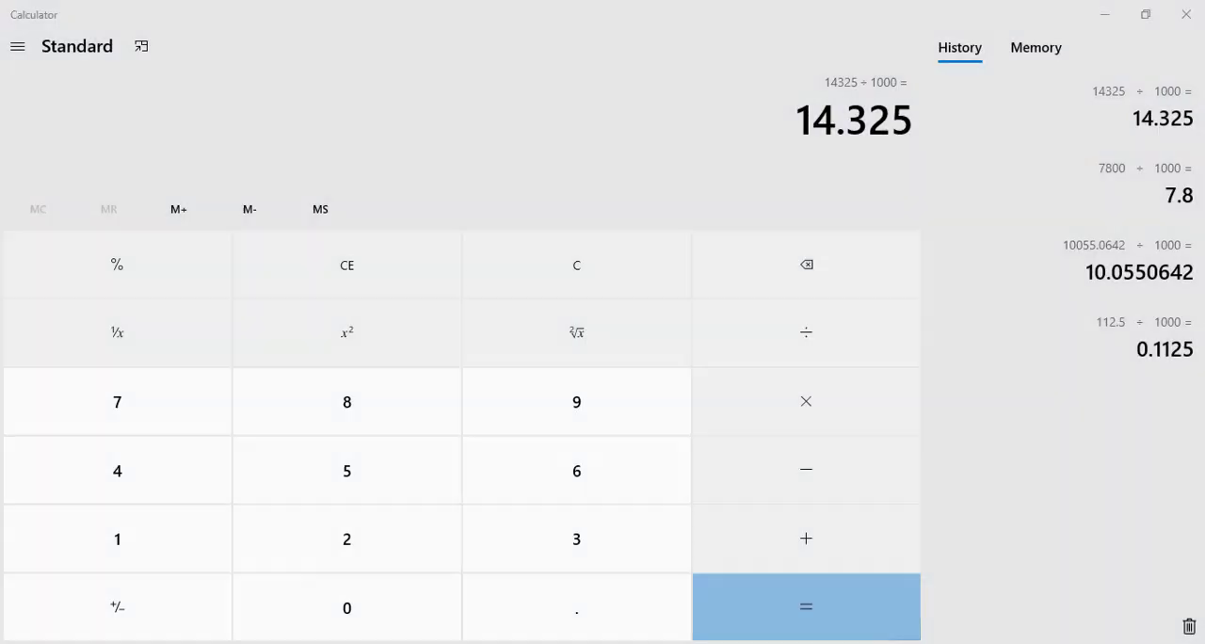
{"action": "key", "text": "alt+Tab"}
{"action": "scroll", "coordinate": [603, 483], "scroll_direction": "down", "scroll_amount": 2}
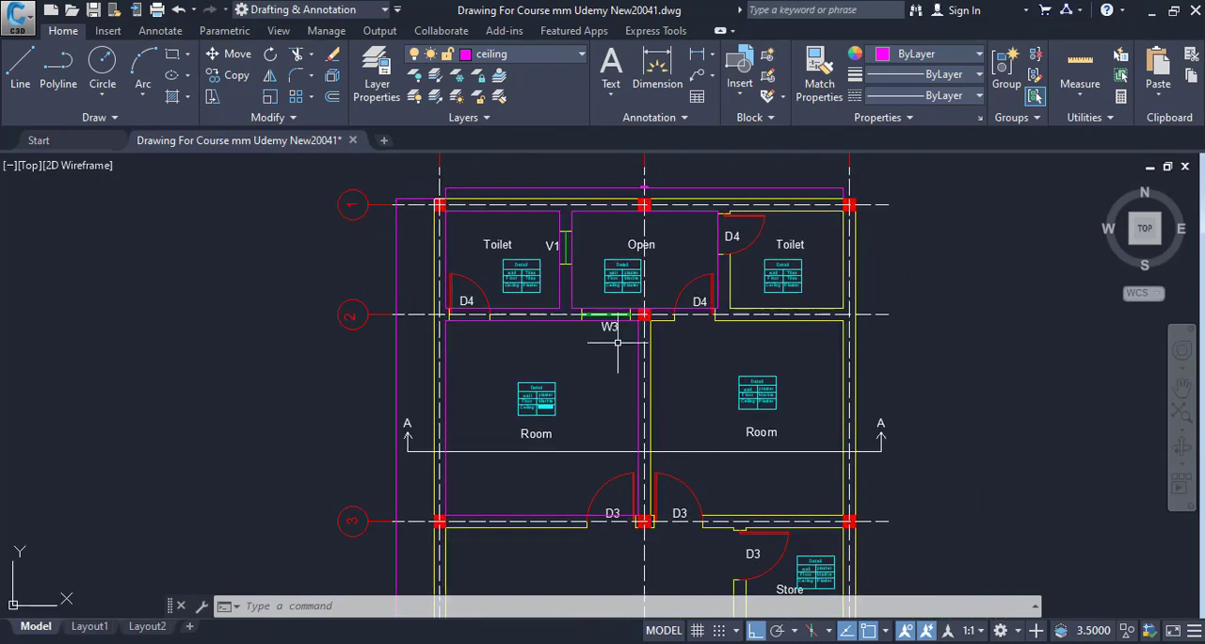
{"action": "scroll", "coordinate": [616, 341], "scroll_direction": "up", "scroll_amount": 2}
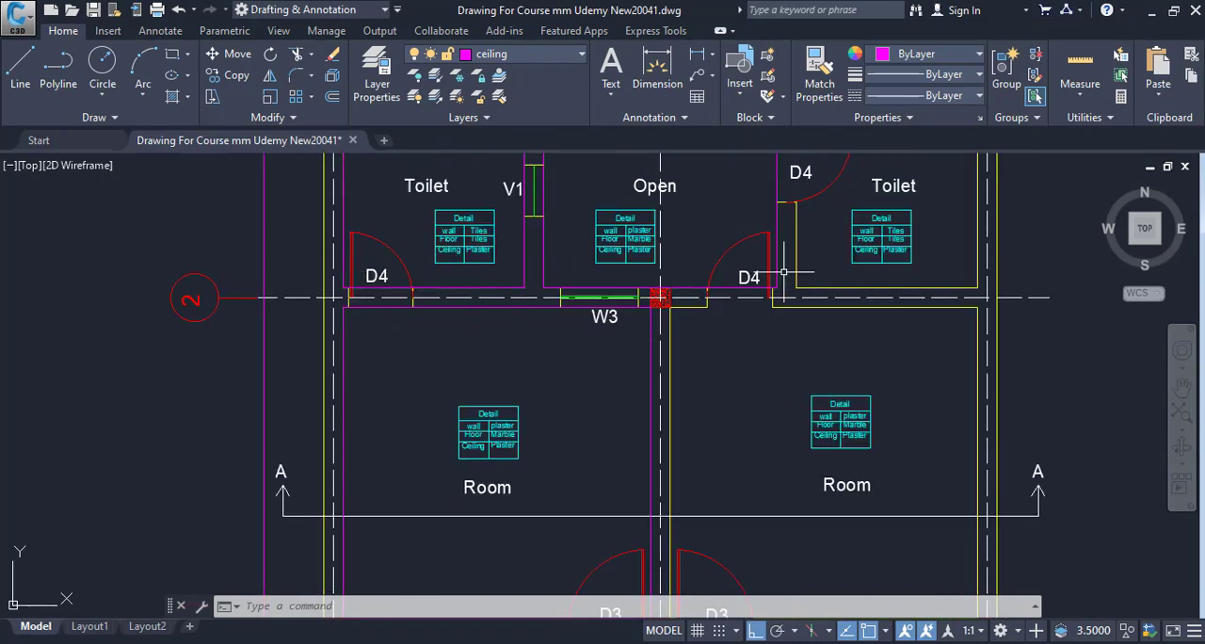
{"action": "left_click_drag", "start_coordinate": [761, 397], "coordinate": [736, 282]}
{"action": "left_click_drag", "start_coordinate": [688, 439], "coordinate": [691, 498]}
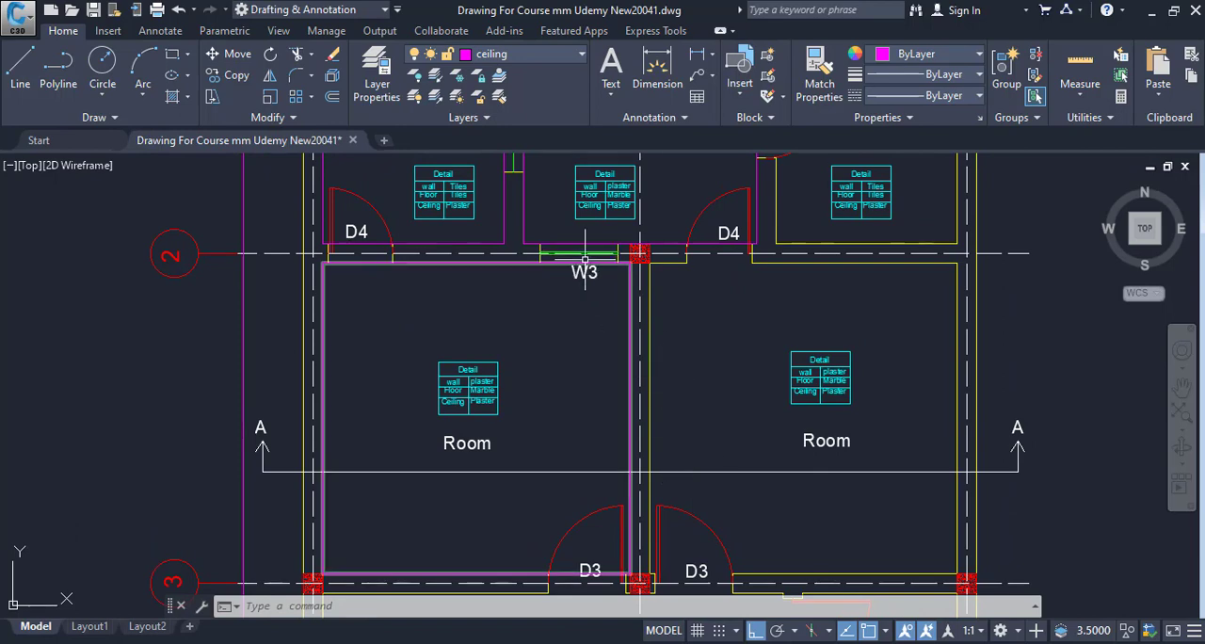
{"action": "left_click_drag", "start_coordinate": [585, 266], "coordinate": [592, 297]}
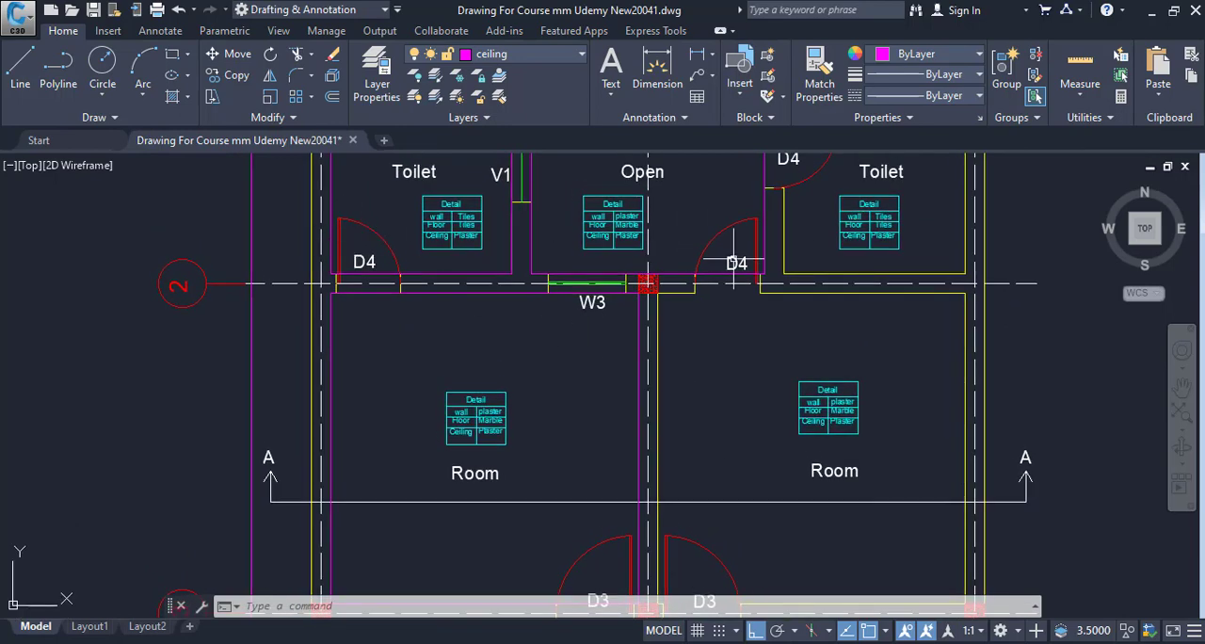
{"action": "mouse_move", "coordinate": [607, 367]}
{"action": "left_mouse_down"}
{"action": "mouse_move", "coordinate": [582, 260]}
{"action": "mouse_move", "coordinate": [574, 340]}
{"action": "left_mouse_up"}
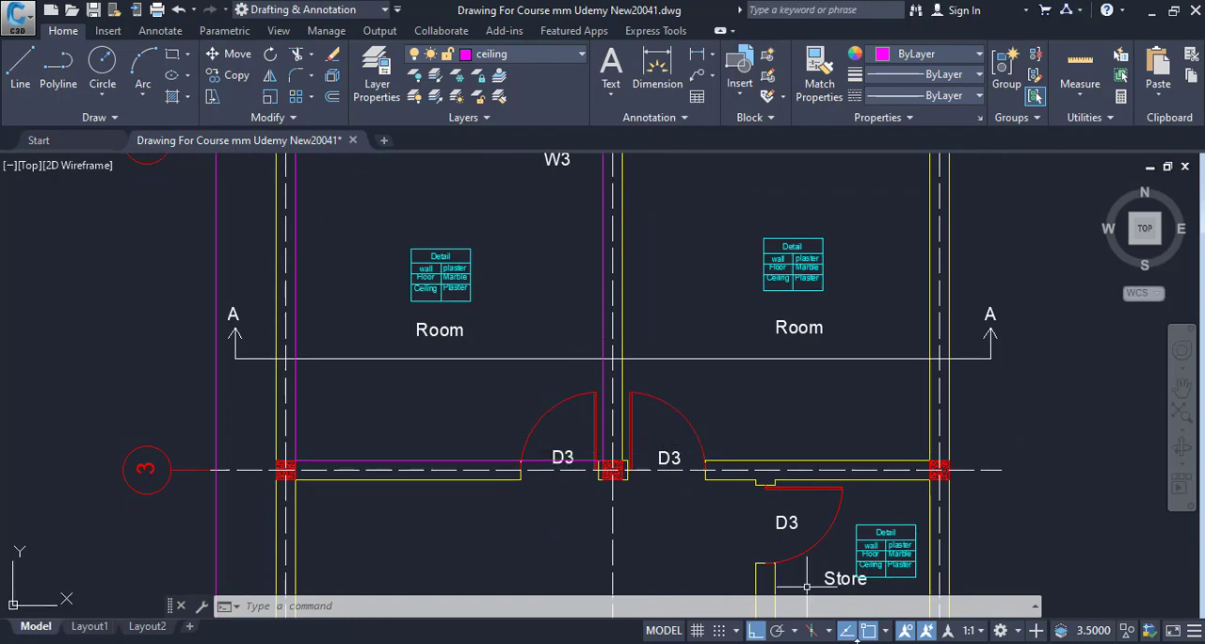
In the Excel Internal Plaster sheet, copy the Deductions heading and D4 entry from rows 11–12 to rows 17–18.
{"action": "left_click", "coordinate": [904, 640]}
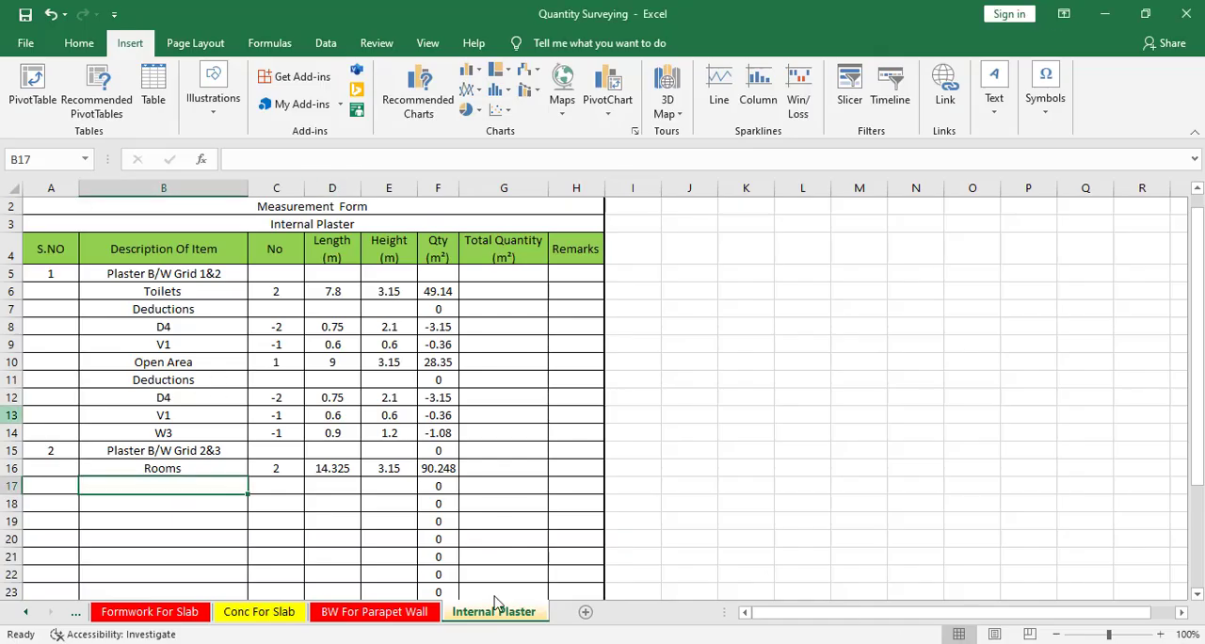
{"action": "left_click_drag", "start_coordinate": [138, 379], "coordinate": [438, 400]}
{"action": "right_click", "coordinate": [434, 400]}
{"action": "left_click", "coordinate": [473, 253]}
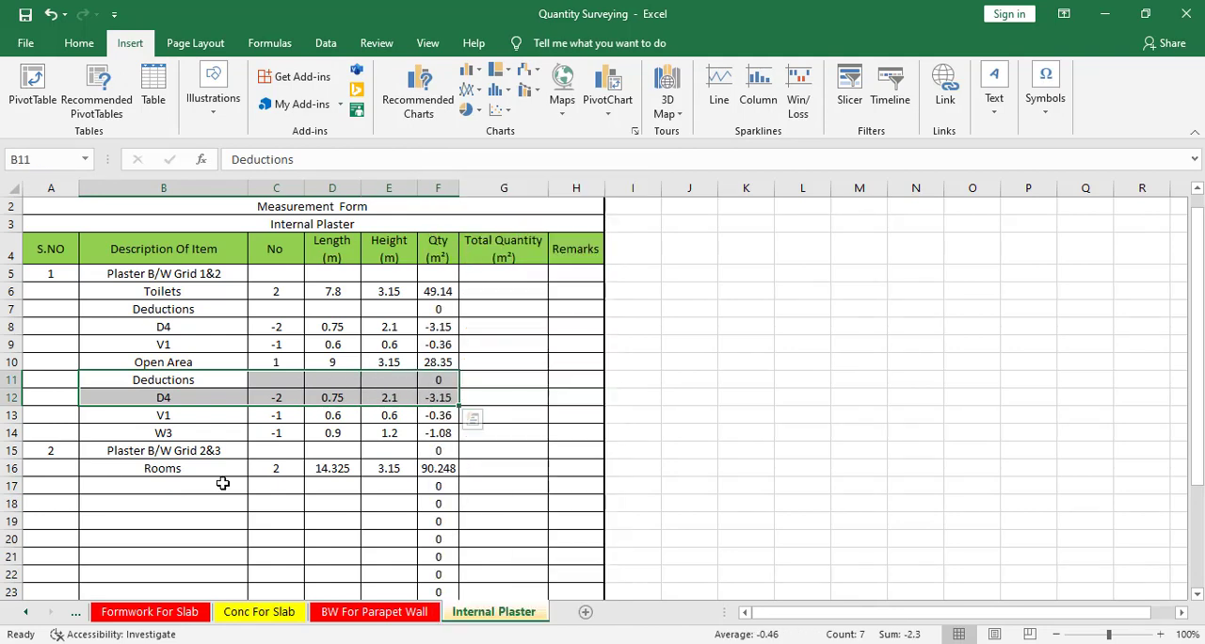
{"action": "left_click", "coordinate": [157, 488]}
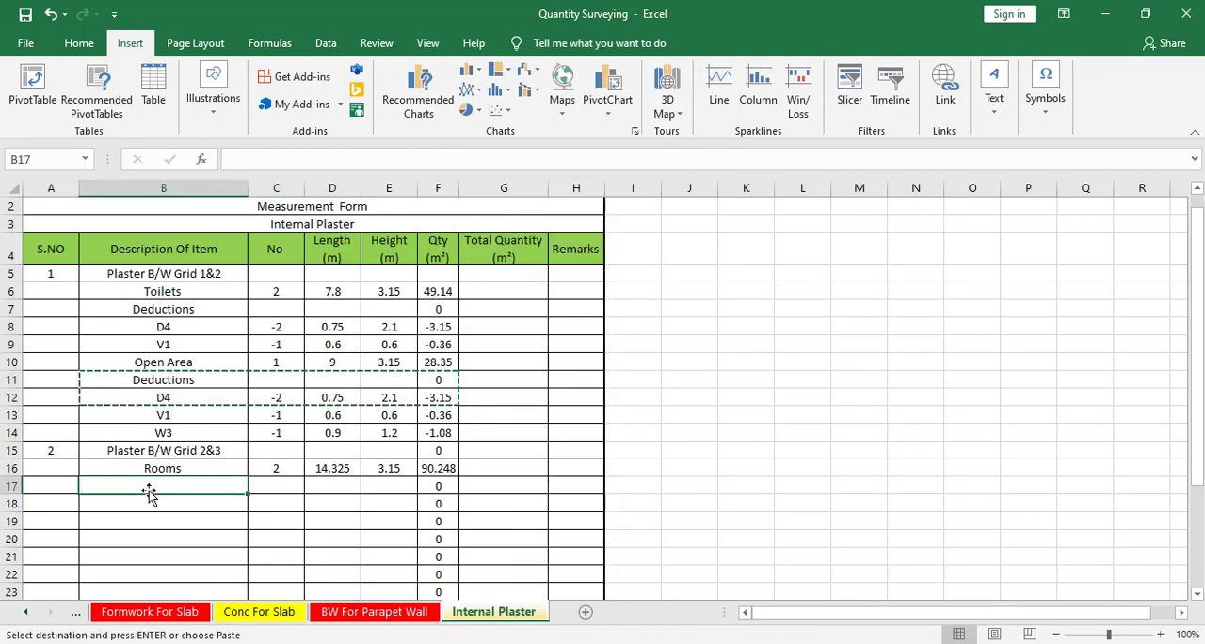
{"action": "key", "text": "ctrl+v"}
{"action": "key", "text": "Escape"}
{"action": "left_click", "coordinate": [191, 522]}
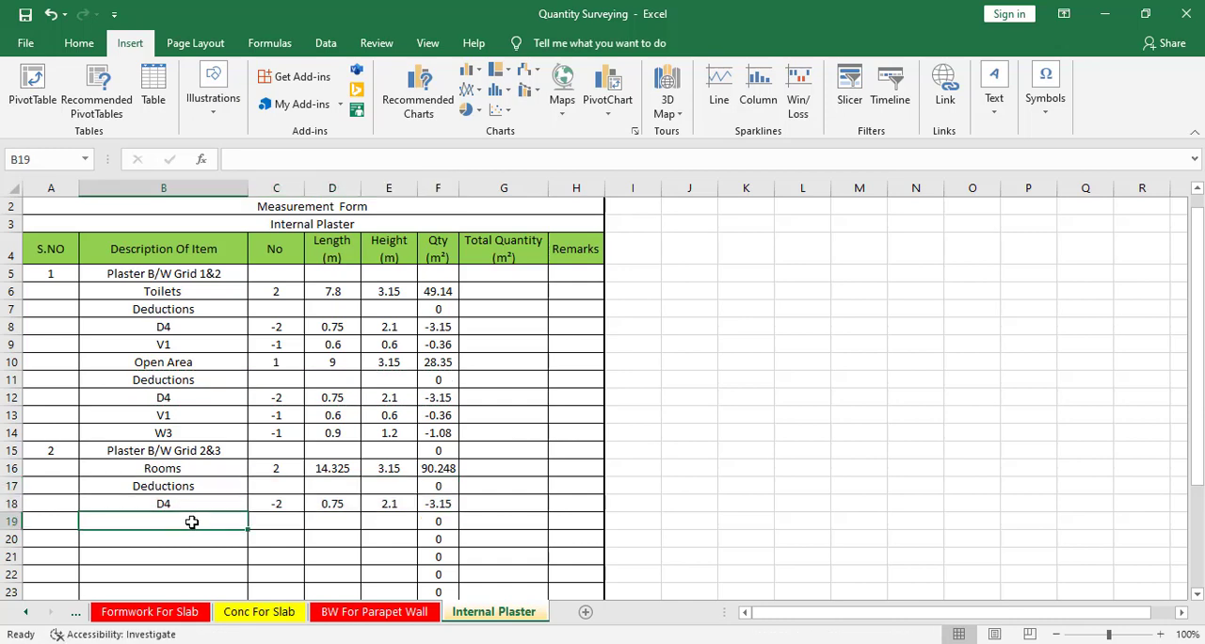
Copy the W3 deduction entry from row 14 to row 19 beneath the D4 deduction.
{"action": "left_click_drag", "start_coordinate": [109, 435], "coordinate": [458, 438]}
{"action": "right_click", "coordinate": [458, 438]}
{"action": "left_click", "coordinate": [475, 45]}
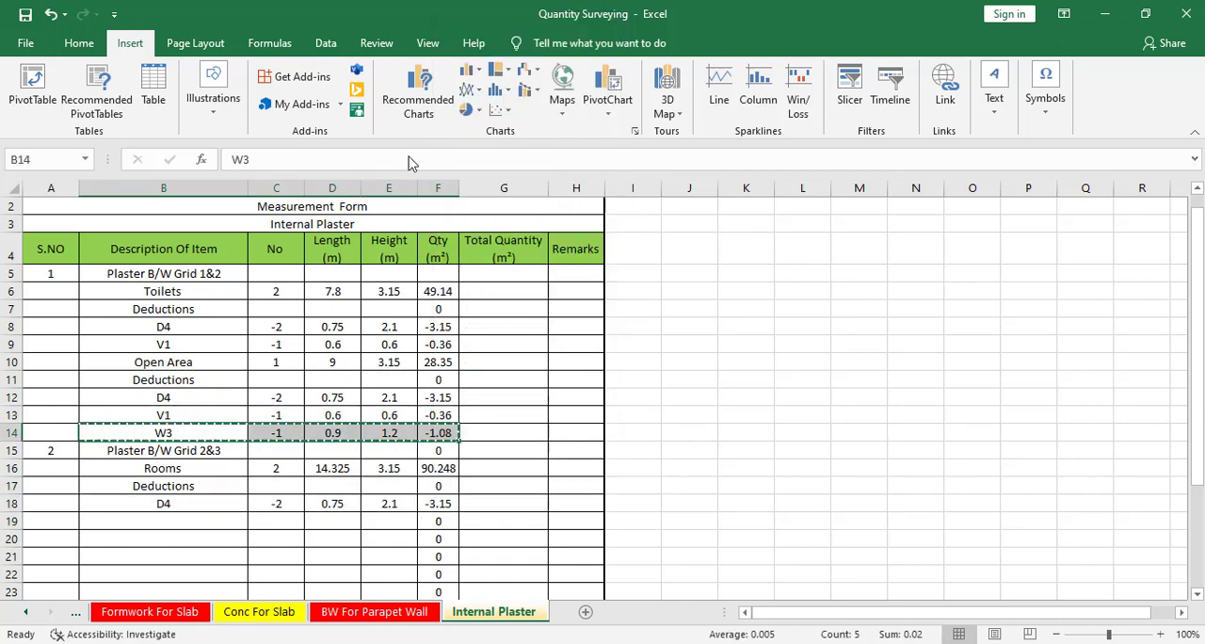
{"action": "left_click", "coordinate": [174, 520]}
{"action": "key", "text": "ctrl+v"}
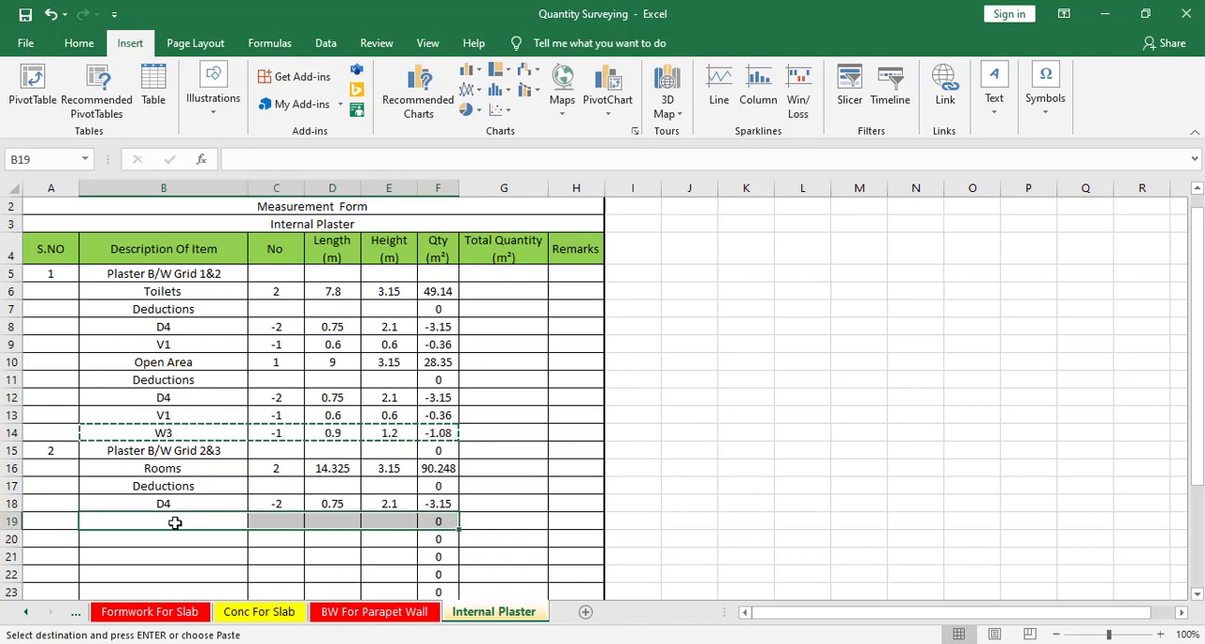
{"action": "key", "text": "Escape"}
Add a D3 deduction in row 20 with No set to -2.
{"action": "left_click", "coordinate": [168, 541]}
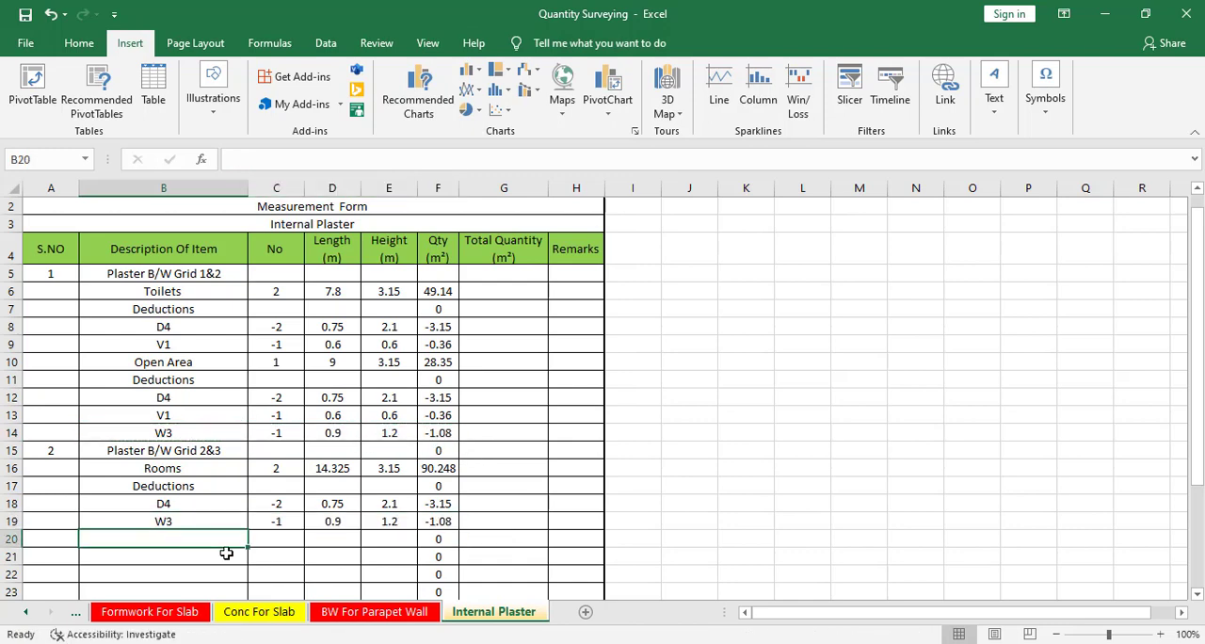
{"action": "type", "text": "D3"}
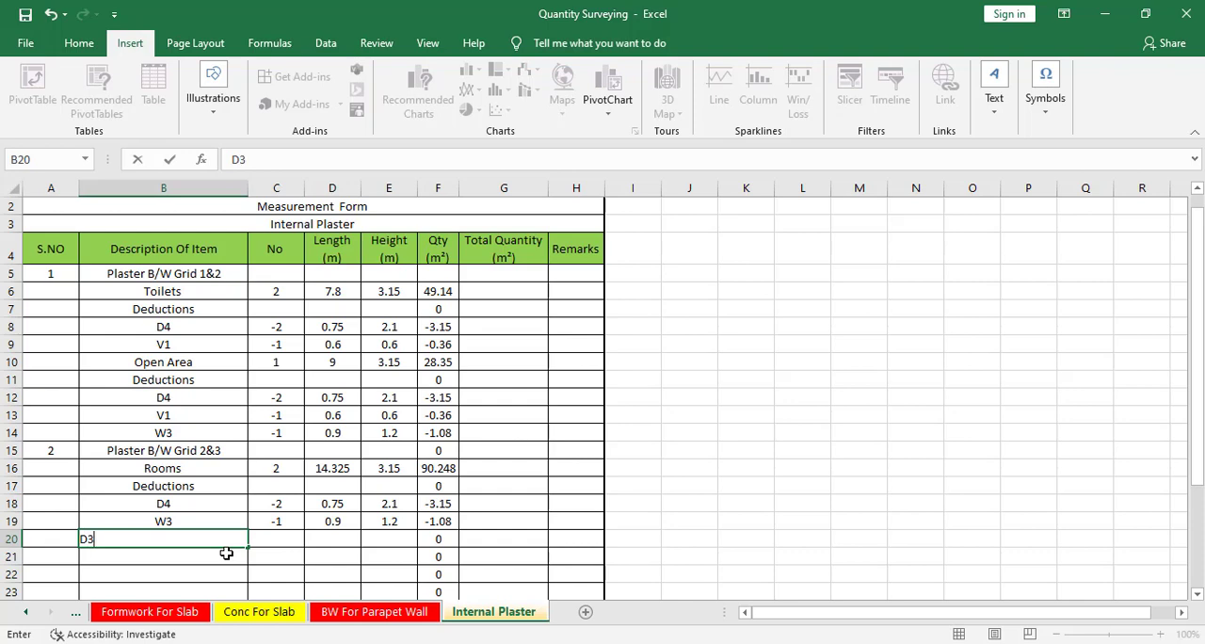
{"action": "key", "text": "Tab"}
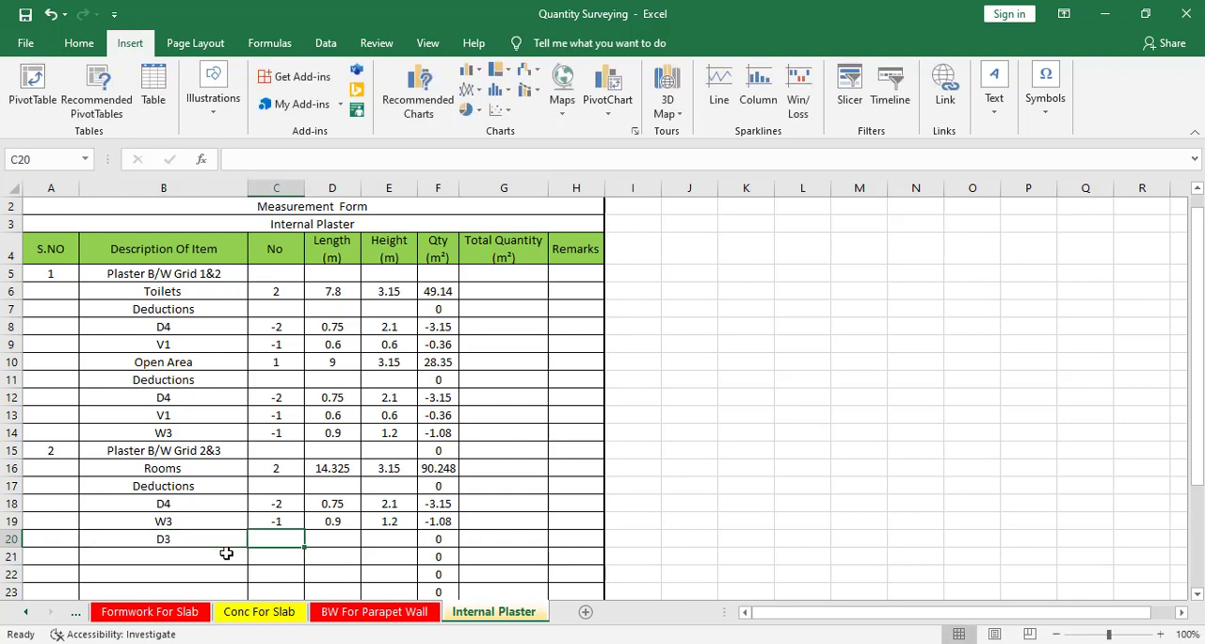
{"action": "type", "text": "-2"}
{"action": "key", "text": "Tab"}
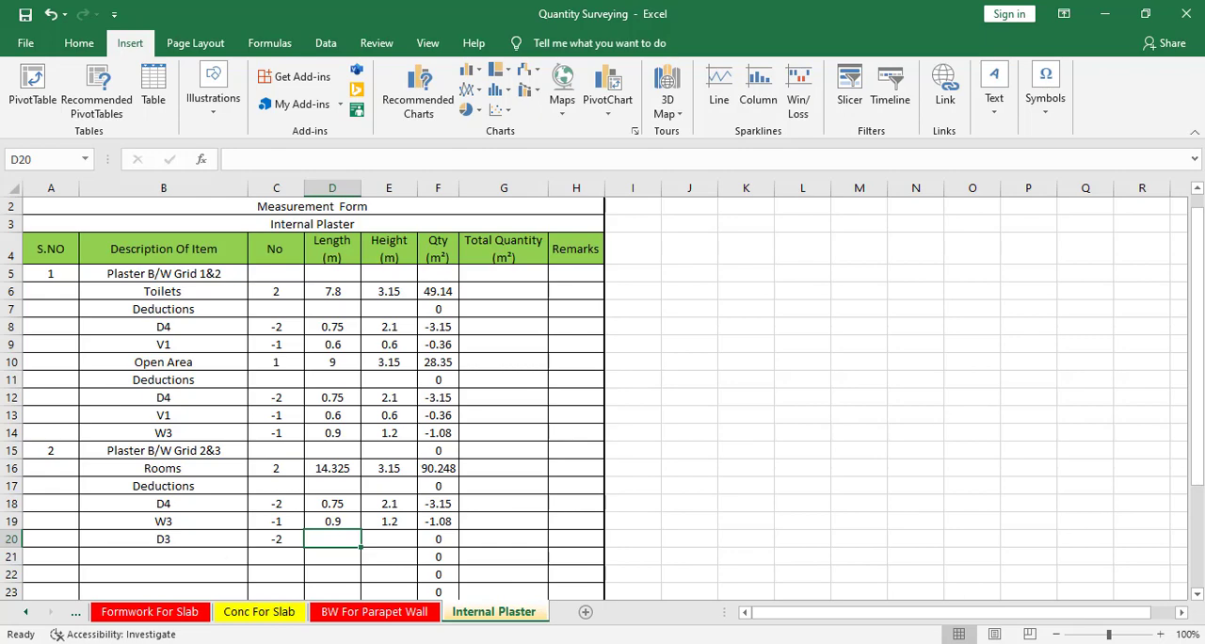
Look up the width and height of door D3 in the Doors and Windows Schedule of the CAD drawing.
{"action": "key", "text": "alt+Tab"}
{"action": "scroll", "coordinate": [524, 562], "scroll_direction": "down", "scroll_amount": 6}
{"action": "left_click_drag", "start_coordinate": [524, 562], "coordinate": [1004, 390]}
{"action": "left_click_drag", "start_coordinate": [492, 423], "coordinate": [637, 277]}
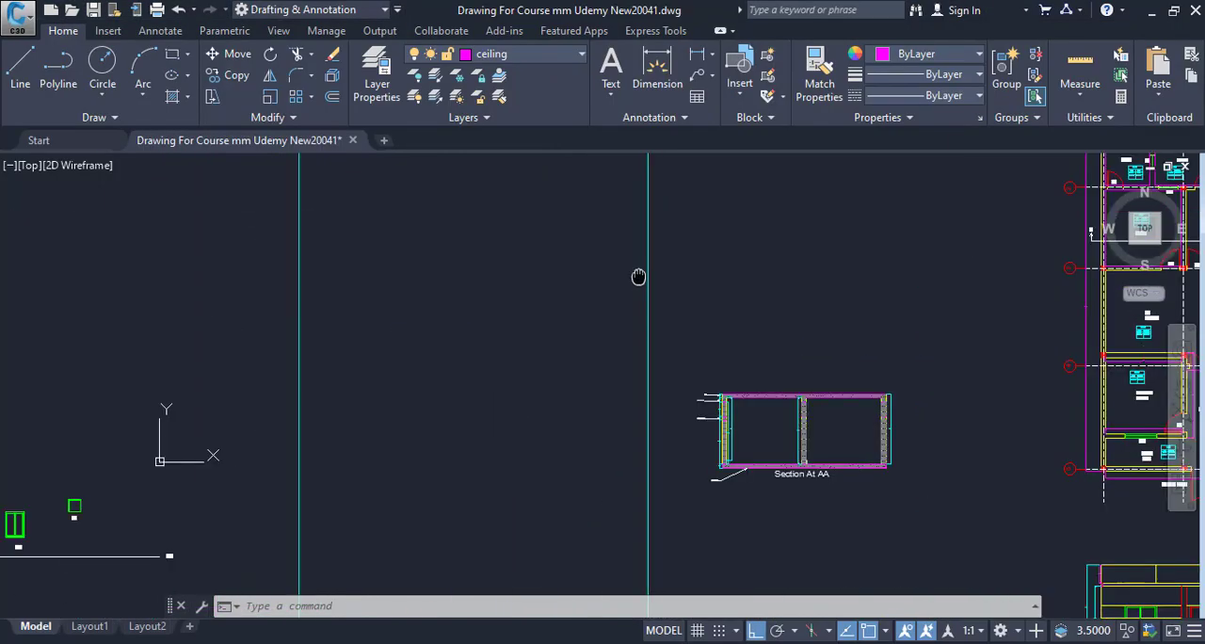
{"action": "scroll", "coordinate": [742, 369], "scroll_direction": "down", "scroll_amount": 2}
{"action": "left_click_drag", "start_coordinate": [741, 369], "coordinate": [830, 362]}
{"action": "scroll", "coordinate": [202, 269], "scroll_direction": "up", "scroll_amount": 8}
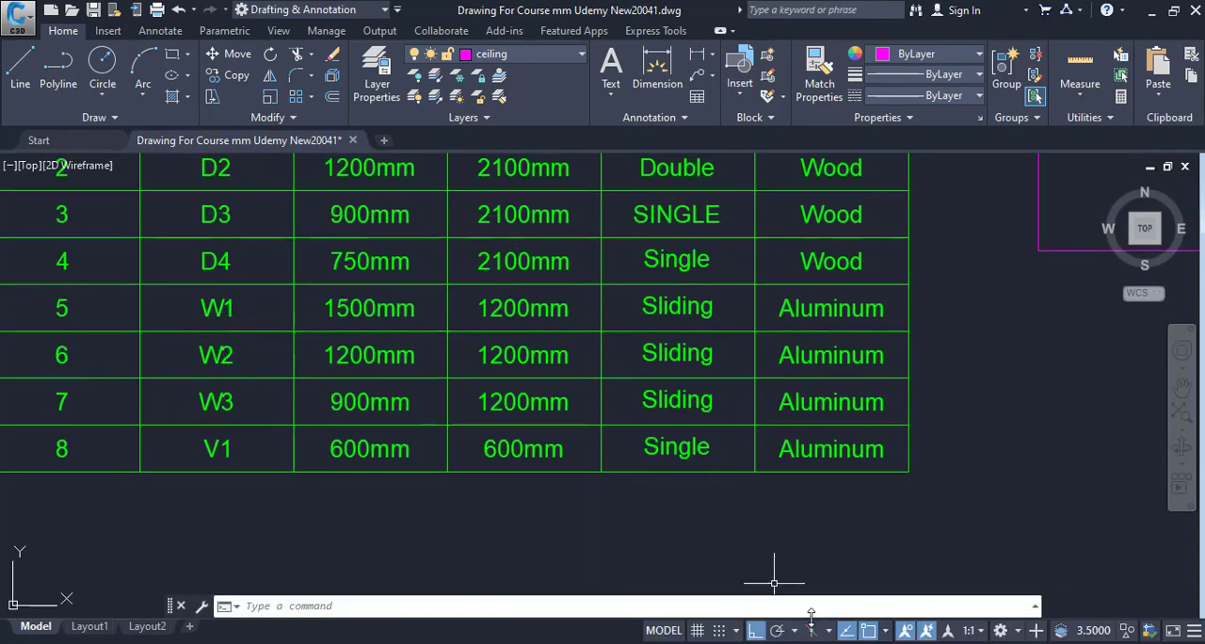
Enter Length 0.9 and Height 2.1 for the D3 deduction in Excel row 20.
{"action": "key", "text": "alt+Tab"}
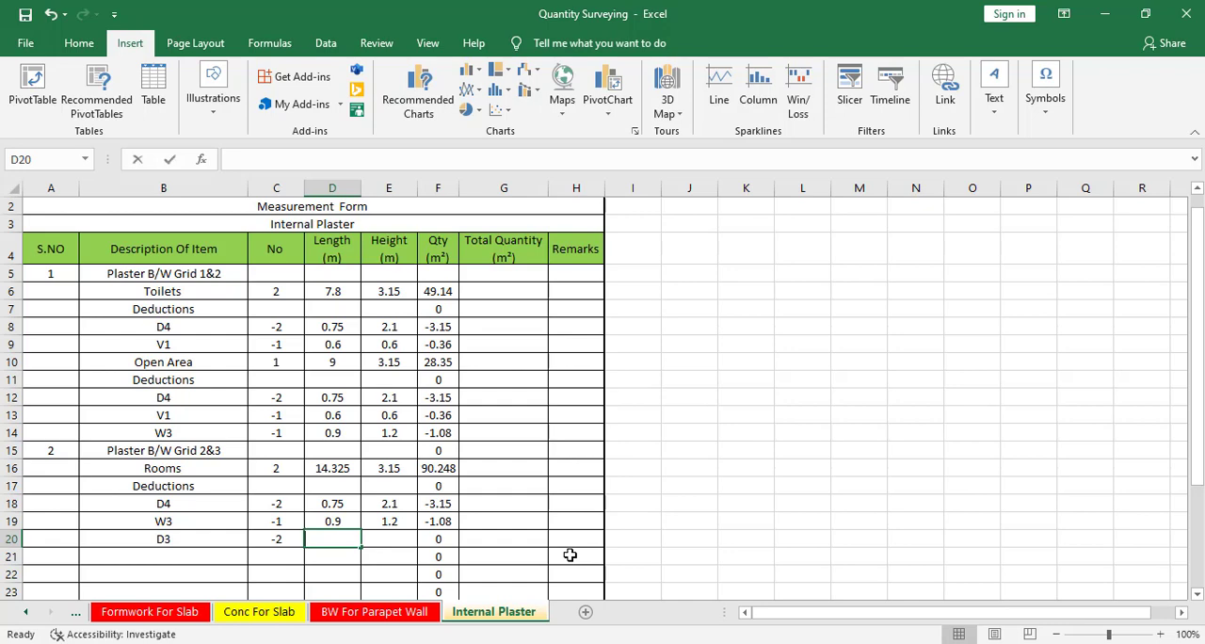
{"action": "type", "text": "0.9"}
{"action": "key", "text": "Tab"}
{"action": "type", "text": "2.1"}
{"action": "key", "text": "Return"}
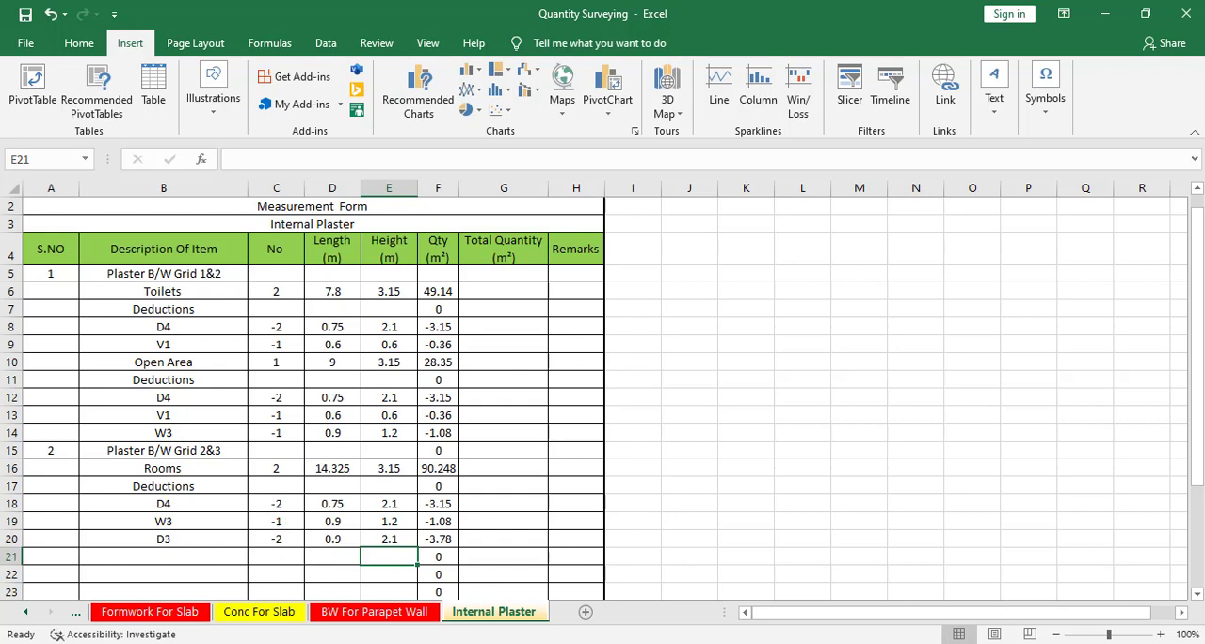
Return to the CAD floor plan and review the doors and window of the rooms between grids 2 and 3.
{"action": "key", "text": "alt+Tab"}
{"action": "scroll", "coordinate": [825, 550], "scroll_direction": "down", "scroll_amount": 5}
{"action": "left_click_drag", "start_coordinate": [823, 550], "coordinate": [374, 536]}
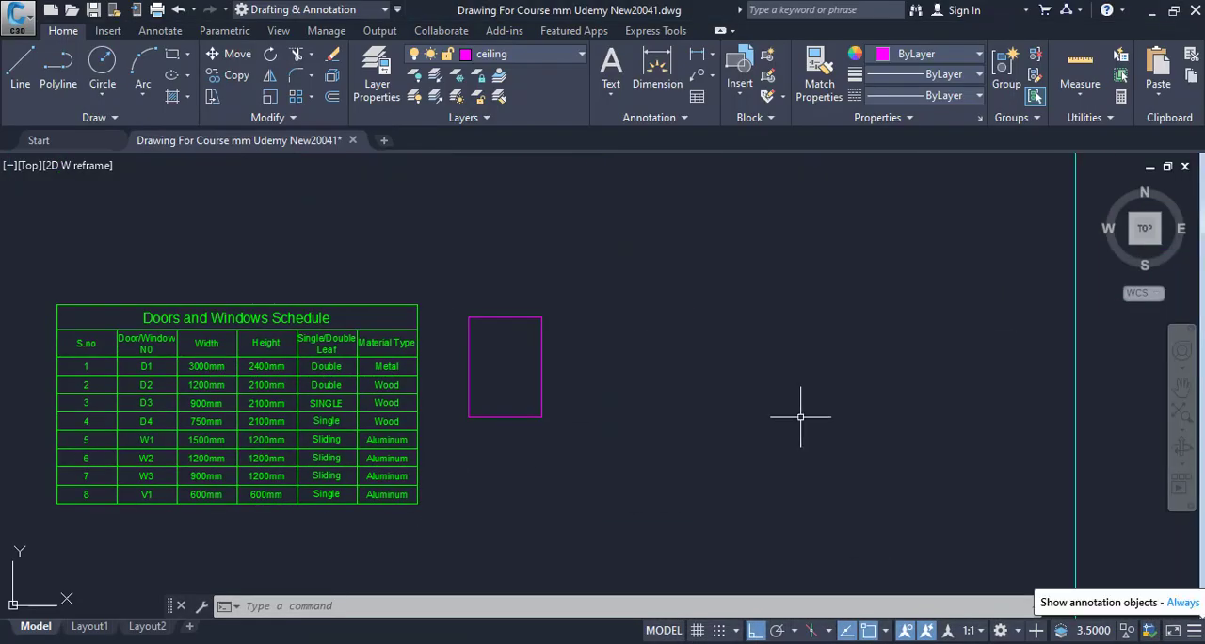
{"action": "left_click_drag", "start_coordinate": [777, 436], "coordinate": [187, 441]}
{"action": "scroll", "coordinate": [285, 443], "scroll_direction": "down", "scroll_amount": 5}
{"action": "mouse_move", "coordinate": [360, 453]}
{"action": "left_mouse_down"}
{"action": "mouse_move", "coordinate": [215, 471]}
{"action": "mouse_move", "coordinate": [151, 366]}
{"action": "left_mouse_up"}
{"action": "scroll", "coordinate": [749, 443], "scroll_direction": "up", "scroll_amount": 7}
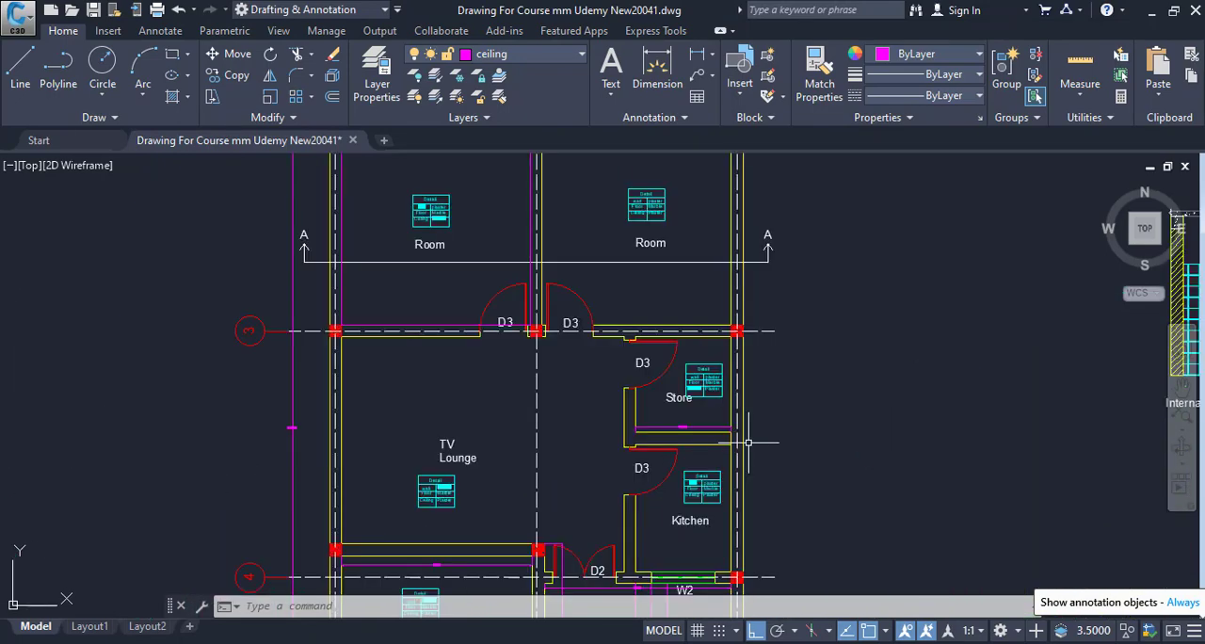
{"action": "left_click_drag", "start_coordinate": [748, 443], "coordinate": [742, 531]}
{"action": "left_click_drag", "start_coordinate": [508, 386], "coordinate": [528, 481]}
{"action": "scroll", "coordinate": [434, 390], "scroll_direction": "up", "scroll_amount": 3}
{"action": "left_click_drag", "start_coordinate": [434, 391], "coordinate": [443, 462]}
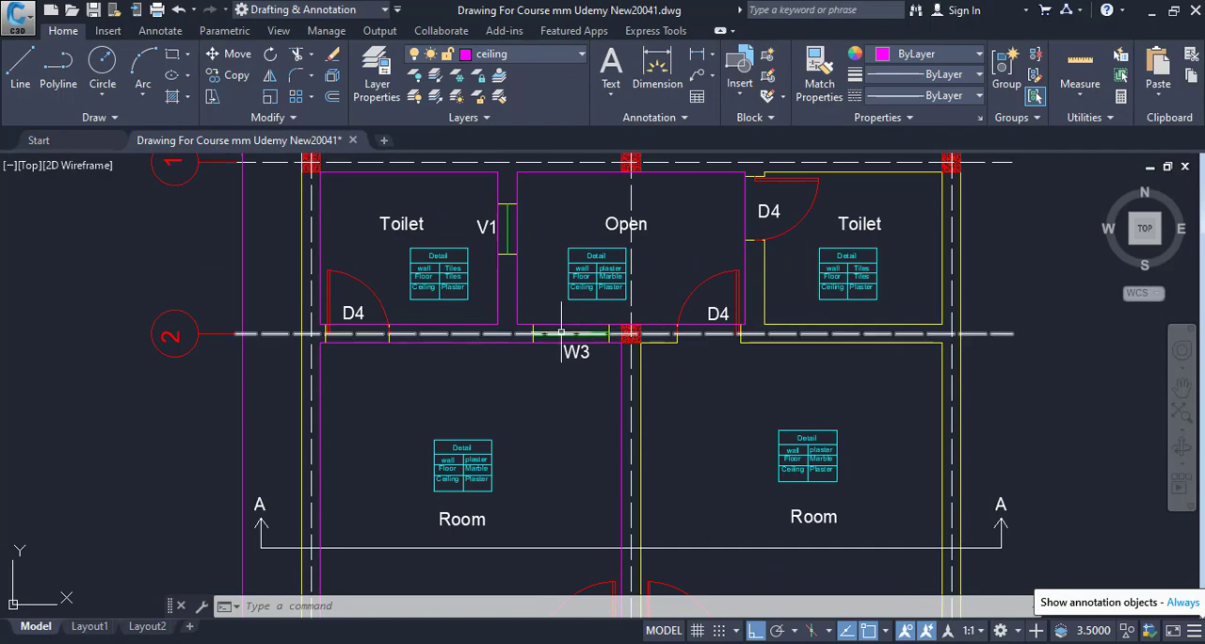
{"action": "mouse_move", "coordinate": [596, 439]}
{"action": "left_mouse_down"}
{"action": "mouse_move", "coordinate": [551, 317]}
{"action": "mouse_move", "coordinate": [550, 229]}
{"action": "left_mouse_up"}
{"action": "scroll", "coordinate": [675, 421], "scroll_direction": "down", "scroll_amount": 5}
{"action": "left_click_drag", "start_coordinate": [675, 421], "coordinate": [577, 340]}
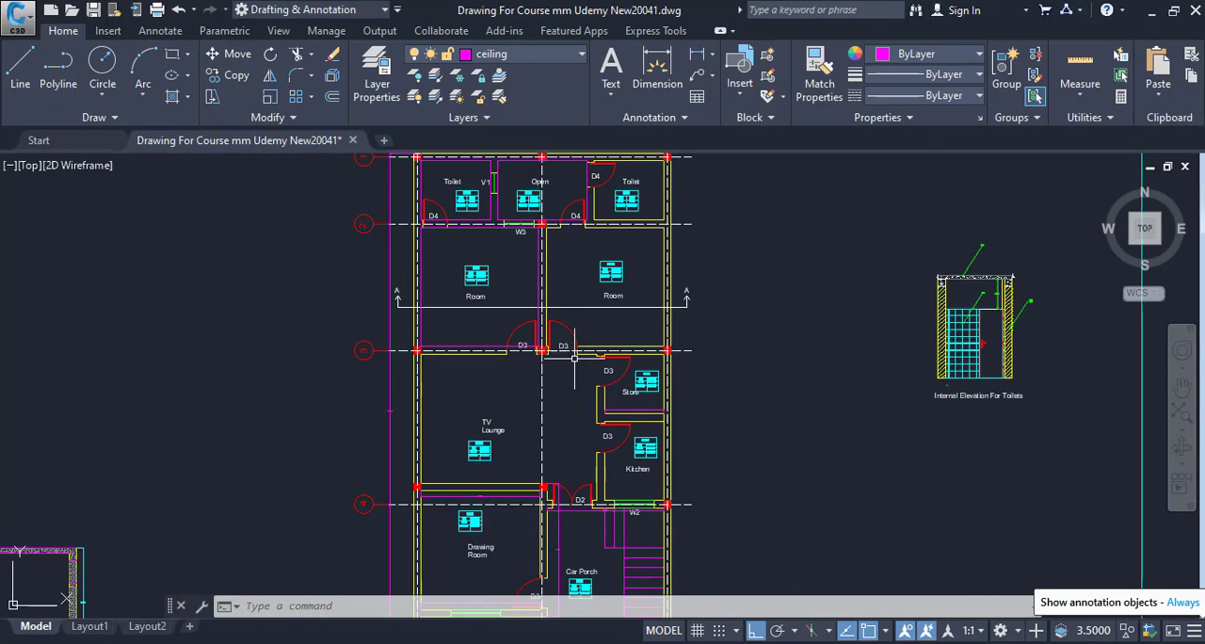
Examine the plan below grid 3, covering the TV lounge, store, kitchen, drawing room, car porch and open area.
{"action": "left_click_drag", "start_coordinate": [589, 412], "coordinate": [470, 458]}
{"action": "scroll", "coordinate": [470, 460], "scroll_direction": "up", "scroll_amount": 2}
{"action": "left_click_drag", "start_coordinate": [508, 417], "coordinate": [509, 574]}
{"action": "left_click_drag", "start_coordinate": [555, 416], "coordinate": [652, 394]}
{"action": "mouse_move", "coordinate": [574, 458]}
{"action": "left_mouse_down"}
{"action": "mouse_move", "coordinate": [559, 386]}
{"action": "mouse_move", "coordinate": [526, 397]}
{"action": "left_mouse_up"}
{"action": "scroll", "coordinate": [535, 519], "scroll_direction": "down", "scroll_amount": 2}
{"action": "mouse_move", "coordinate": [535, 519]}
{"action": "left_mouse_down"}
{"action": "mouse_move", "coordinate": [537, 414]}
{"action": "mouse_move", "coordinate": [441, 415]}
{"action": "left_mouse_up"}
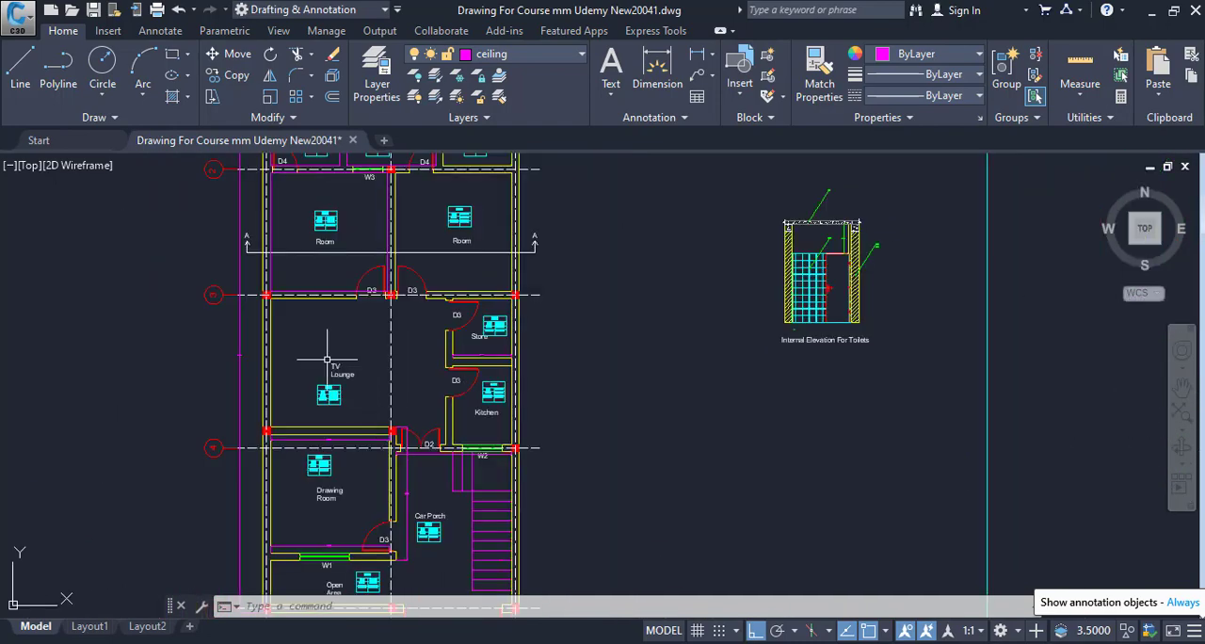
{"action": "scroll", "coordinate": [542, 412], "scroll_direction": "up", "scroll_amount": 4}
{"action": "scroll", "coordinate": [512, 449], "scroll_direction": "down", "scroll_amount": 4}
{"action": "left_click_drag", "start_coordinate": [511, 454], "coordinate": [610, 313]}
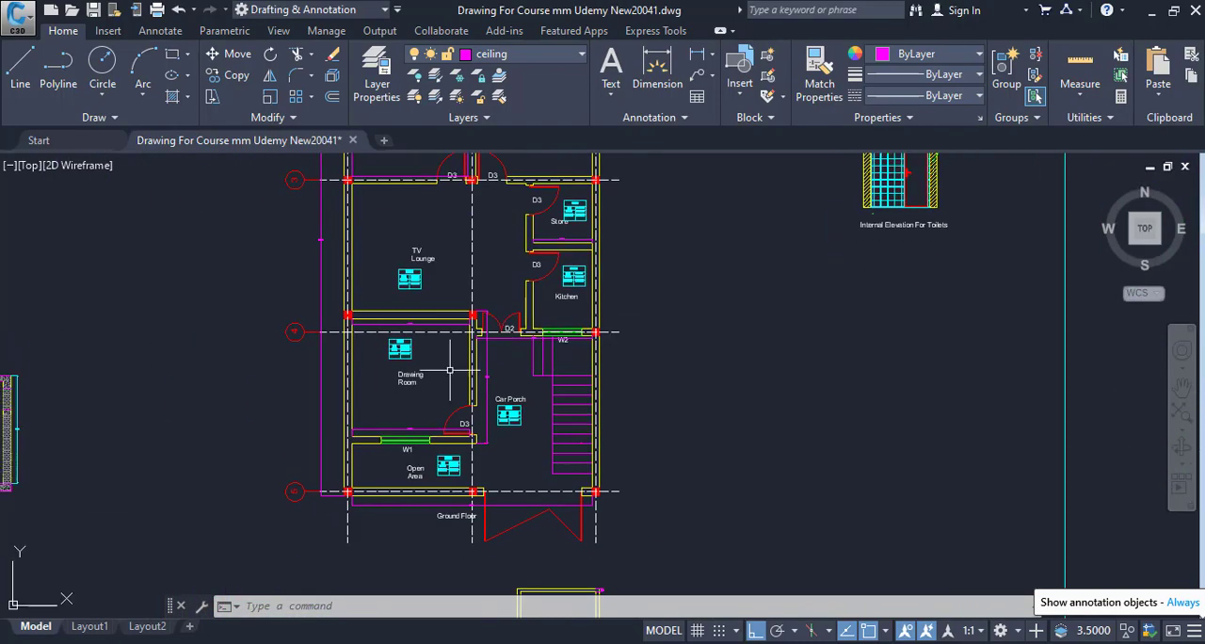
{"action": "mouse_move", "coordinate": [446, 425]}
{"action": "left_mouse_down"}
{"action": "mouse_move", "coordinate": [451, 471]}
{"action": "mouse_move", "coordinate": [407, 453]}
{"action": "mouse_move", "coordinate": [332, 384]}
{"action": "left_mouse_up"}
{"action": "scroll", "coordinate": [426, 471], "scroll_direction": "up", "scroll_amount": 4}
{"action": "scroll", "coordinate": [426, 472], "scroll_direction": "down", "scroll_amount": 2}
{"action": "scroll", "coordinate": [339, 475], "scroll_direction": "up", "scroll_amount": 2}
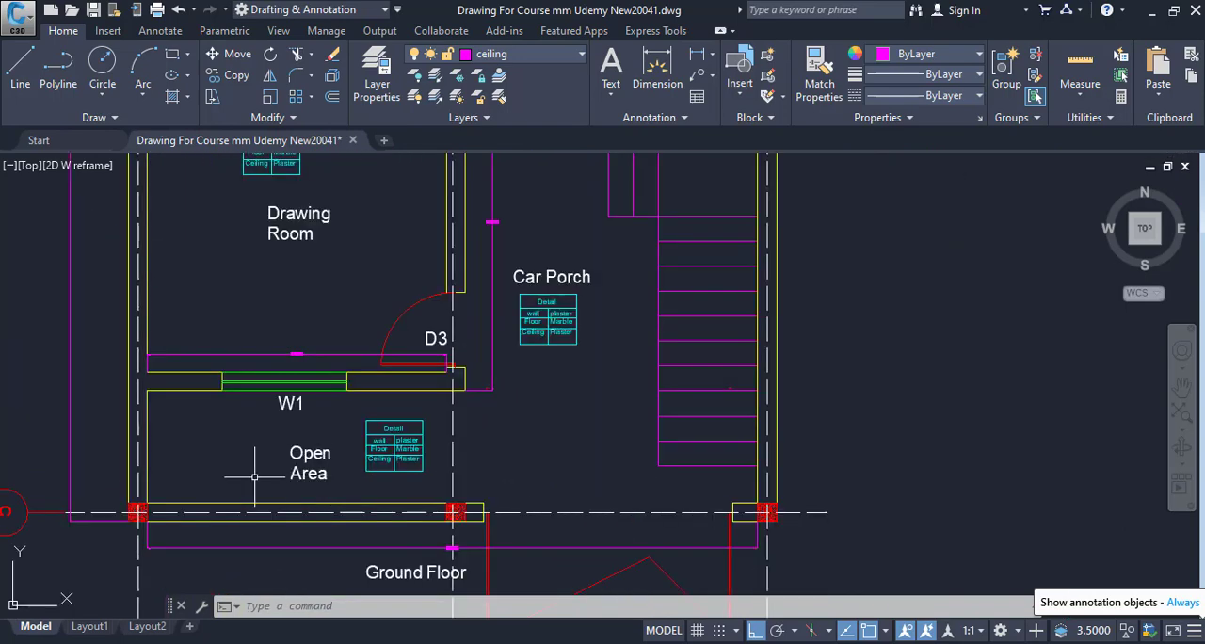
{"action": "scroll", "coordinate": [538, 417], "scroll_direction": "down", "scroll_amount": 5}
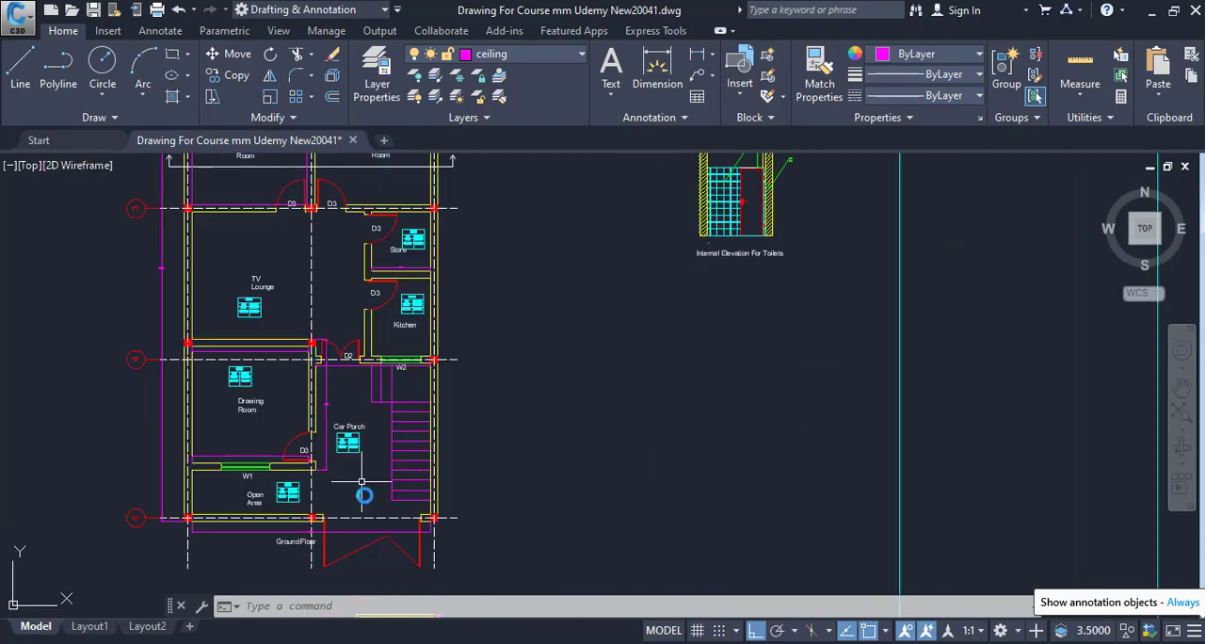